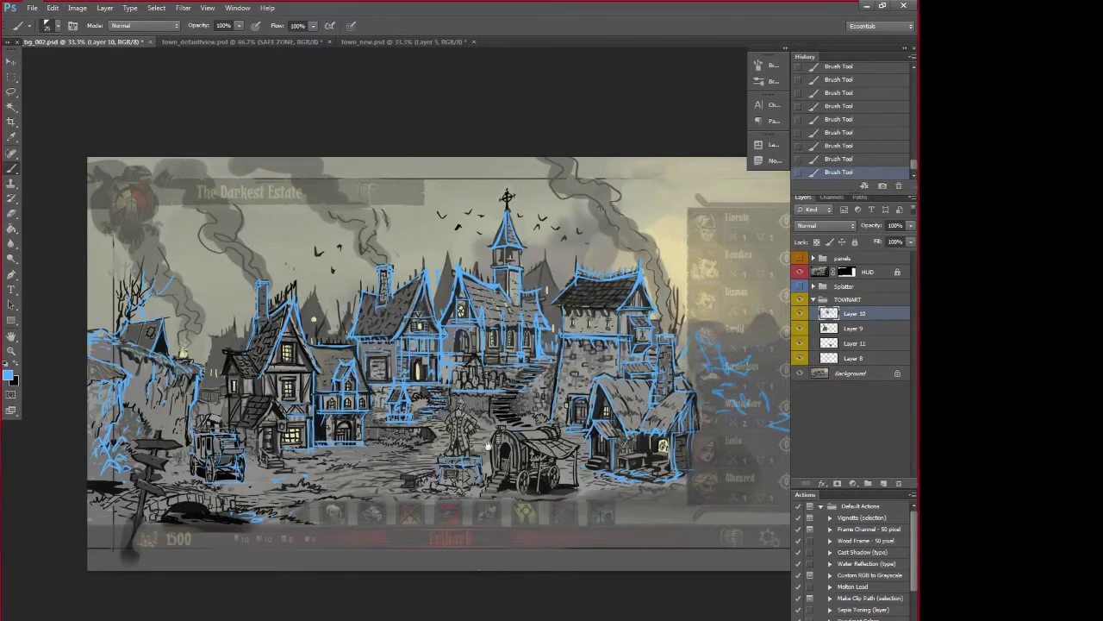
Unlock the HUD layer and raise its opacity to 100%
{"action": "key", "text": "f"}
{"action": "left_click_drag", "start_coordinate": [574, 455], "coordinate": [515, 420]}
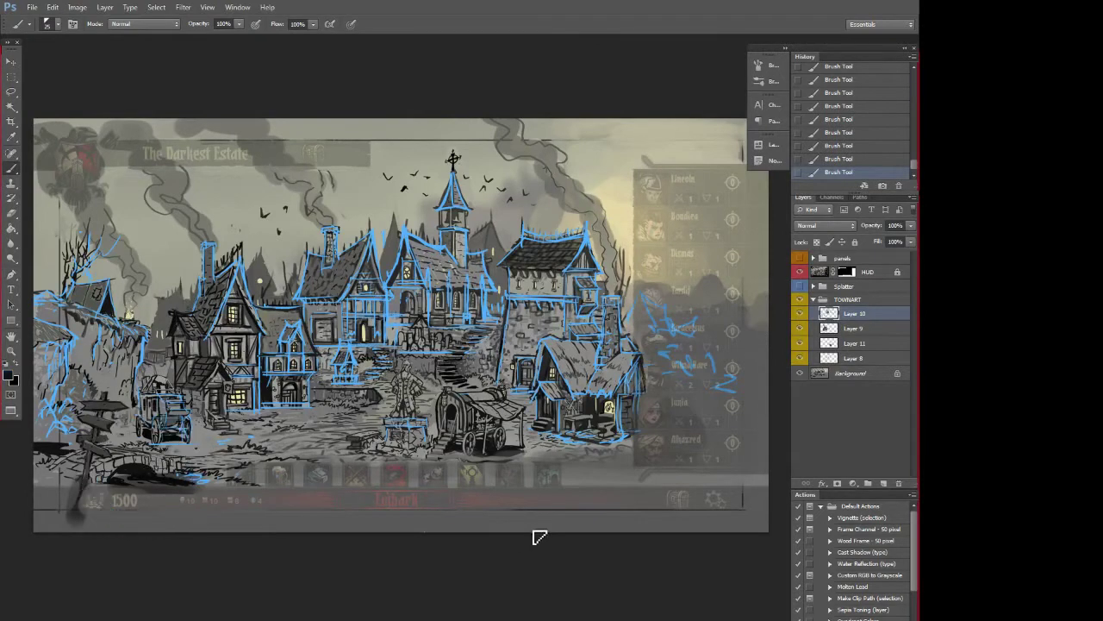
{"action": "mouse_move", "coordinate": [551, 542]}
{"action": "left_mouse_down"}
{"action": "mouse_move", "coordinate": [611, 549]}
{"action": "mouse_move", "coordinate": [532, 534]}
{"action": "left_mouse_up"}
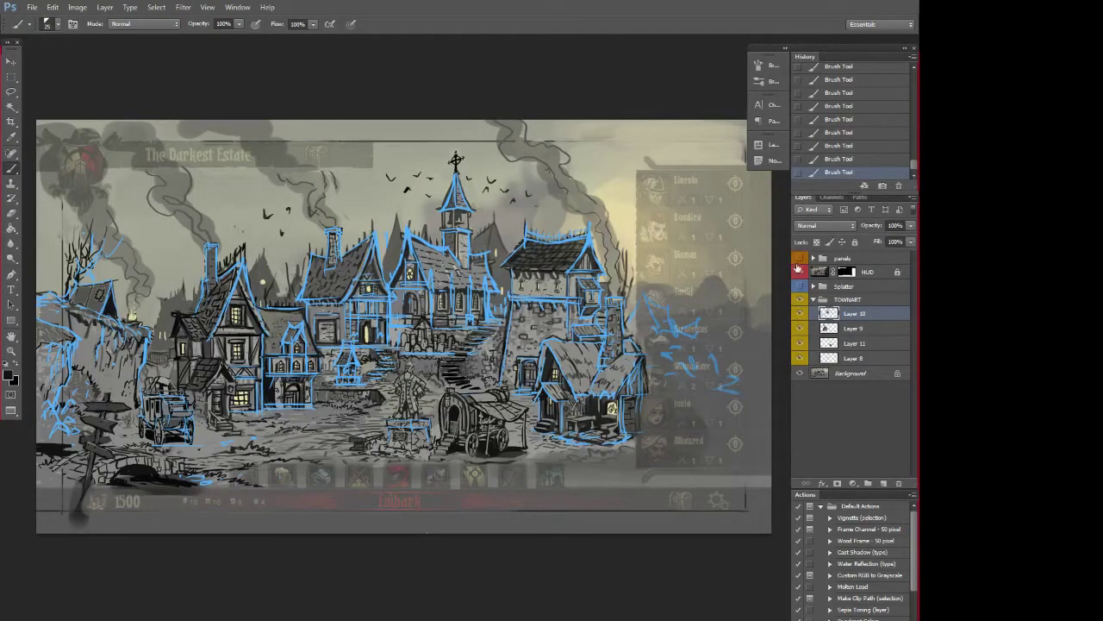
{"action": "left_click", "coordinate": [800, 271]}
{"action": "left_click", "coordinate": [800, 272]}
{"action": "left_click", "coordinate": [843, 269]}
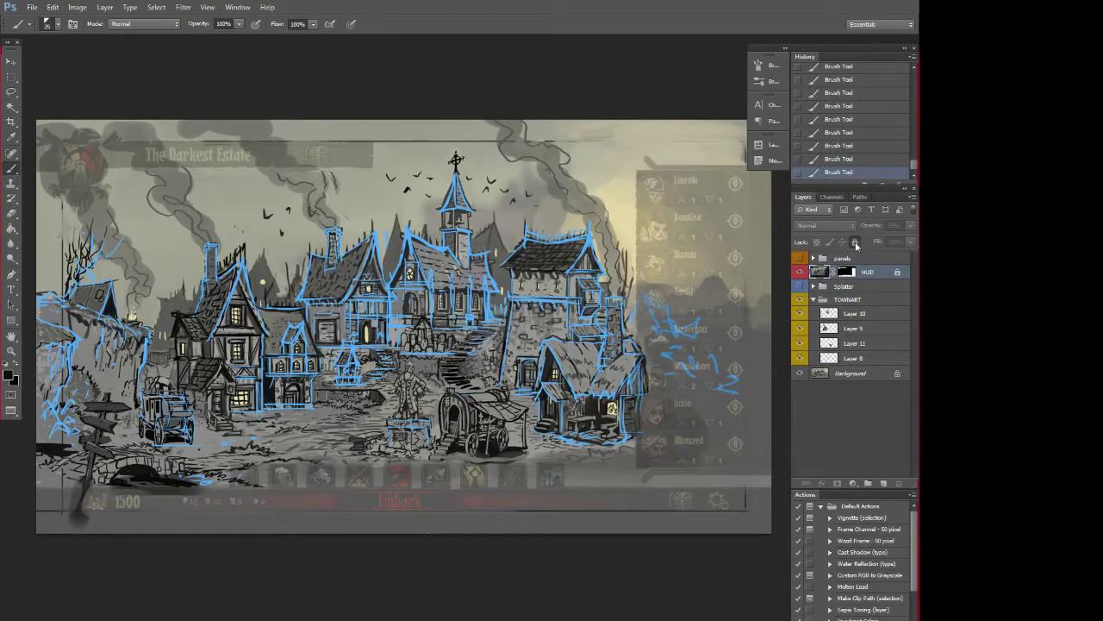
{"action": "left_click", "coordinate": [856, 243]}
{"action": "mouse_move", "coordinate": [910, 225]}
{"action": "left_mouse_down"}
{"action": "mouse_move", "coordinate": [875, 242]}
{"action": "mouse_move", "coordinate": [916, 243]}
{"action": "left_mouse_up"}
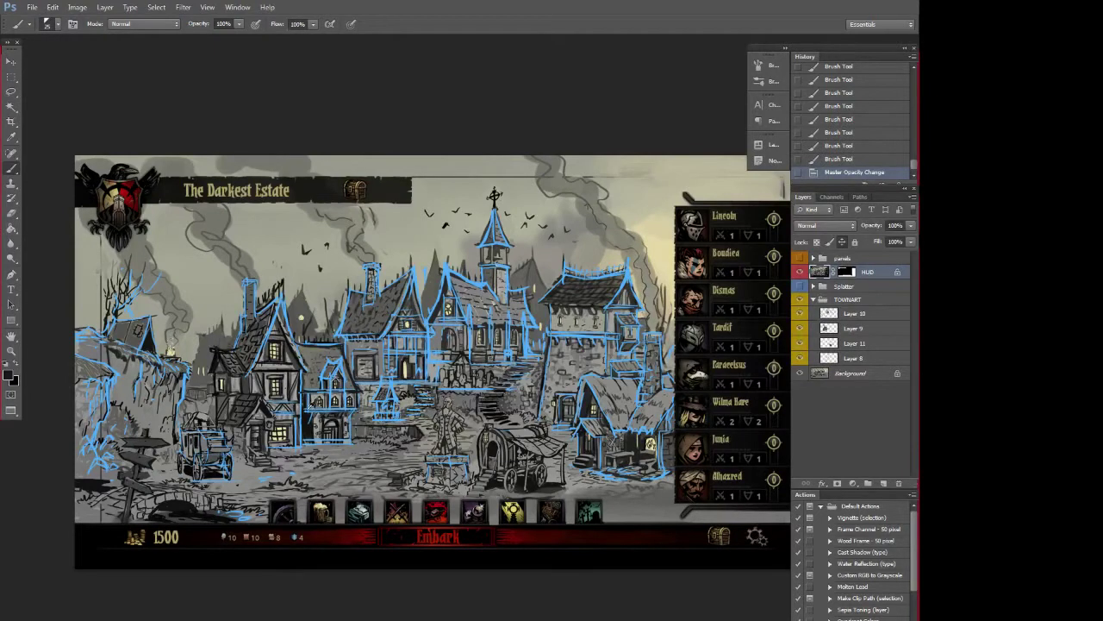
Sample the light blue of the sketch lines as the painting colour and make Layer 10 active
{"action": "left_click", "coordinate": [300, 415], "text": "alt"}
{"action": "left_click_drag", "start_coordinate": [202, 421], "coordinate": [208, 436]}
{"action": "key", "text": "ctrl+z"}
{"action": "left_click", "coordinate": [343, 358], "text": "alt"}
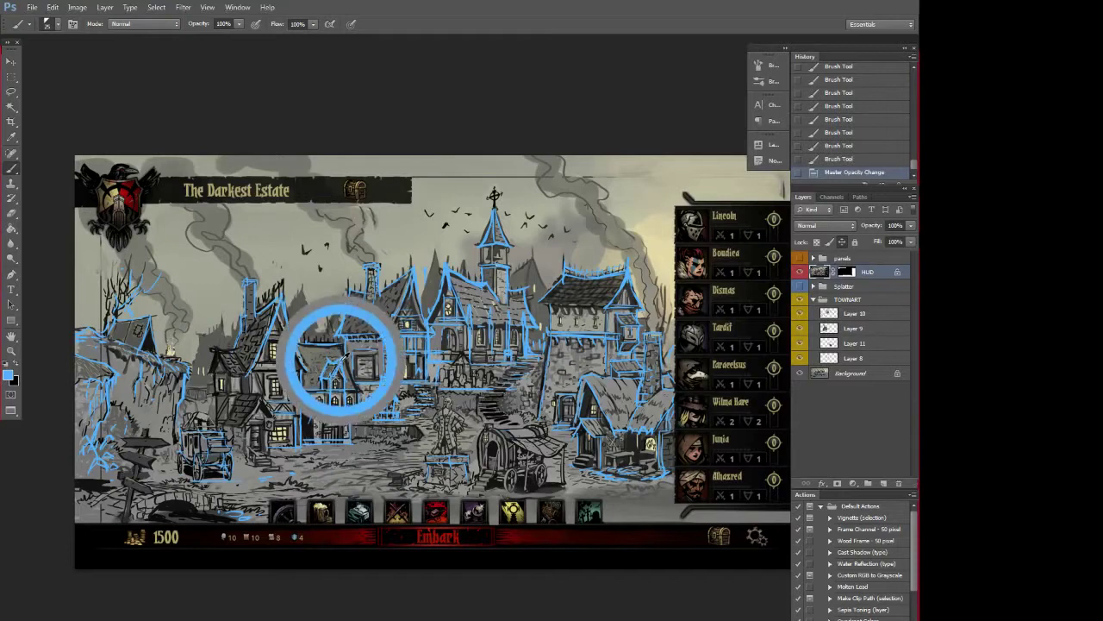
{"action": "left_click", "coordinate": [834, 315]}
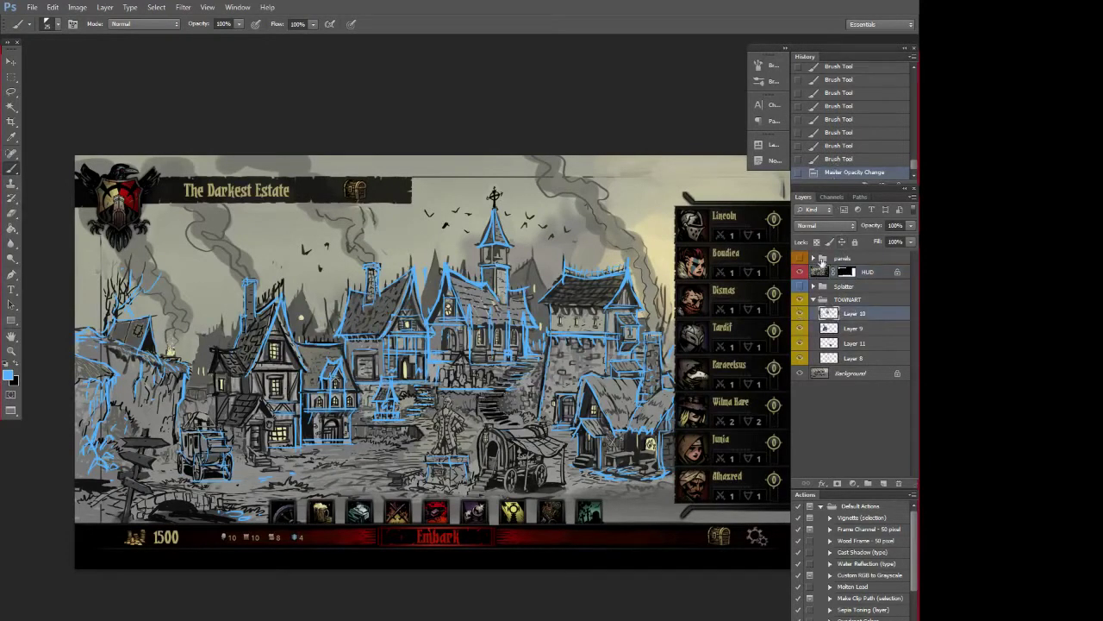
Lower the HUD layer's opacity to 20% and make Layer 10 active again
{"action": "left_click", "coordinate": [817, 272]}
{"action": "left_click", "coordinate": [911, 225]}
{"action": "left_click_drag", "start_coordinate": [911, 241], "coordinate": [864, 242]}
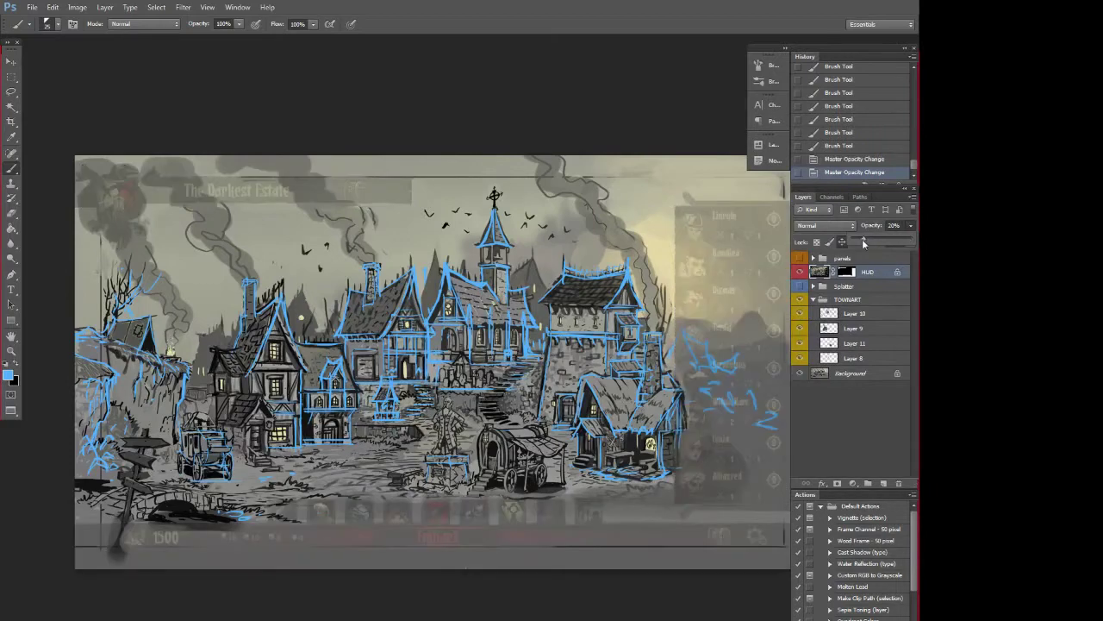
{"action": "left_click", "coordinate": [853, 314]}
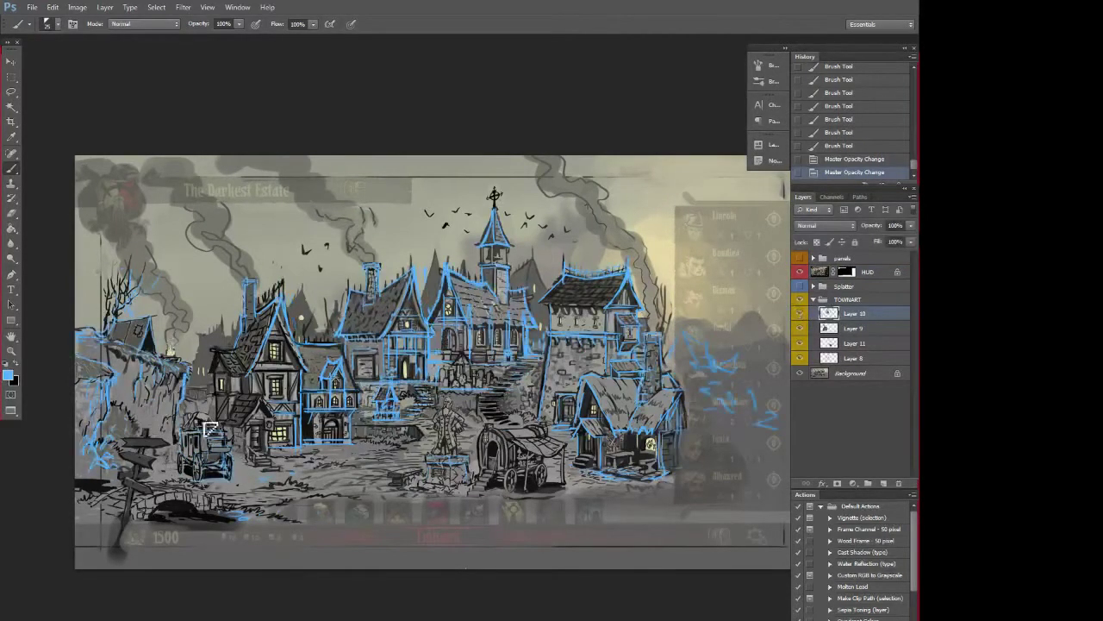
Reduce the brush size and sketch blue lines over the roof of the stagecoach on Layer 10
{"action": "right_click", "coordinate": [274, 325]}
{"action": "left_click_drag", "start_coordinate": [285, 348], "coordinate": [279, 345]}
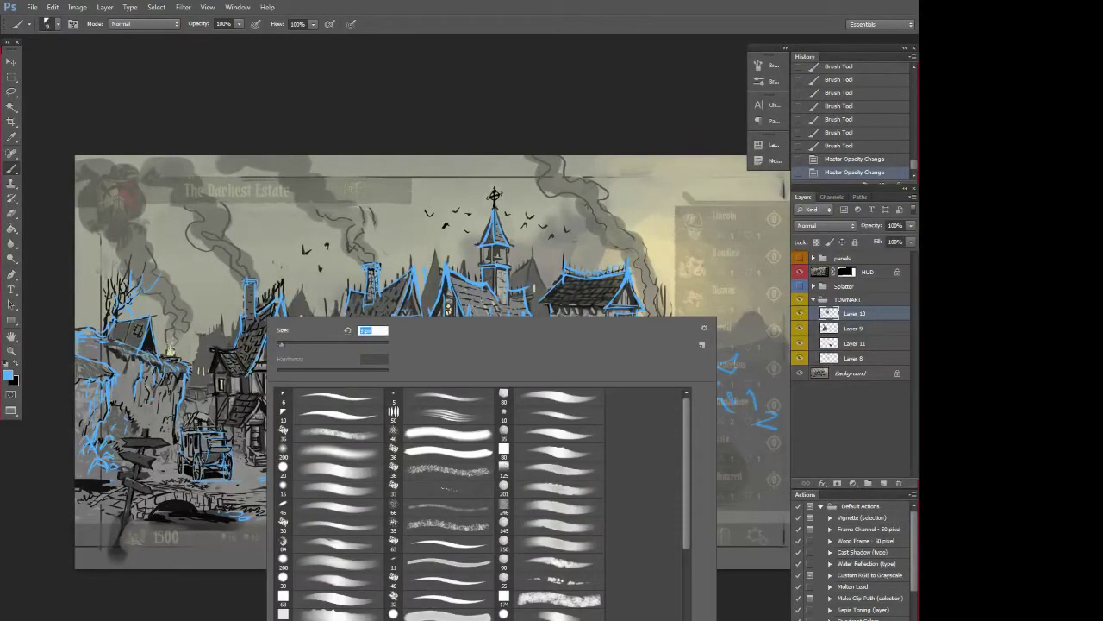
{"action": "key", "text": "Return"}
{"action": "left_click_drag", "start_coordinate": [191, 434], "coordinate": [207, 421]}
{"action": "left_click_drag", "start_coordinate": [207, 421], "coordinate": [220, 432]}
{"action": "left_click", "coordinate": [220, 431]}
{"action": "left_click", "coordinate": [217, 435]}
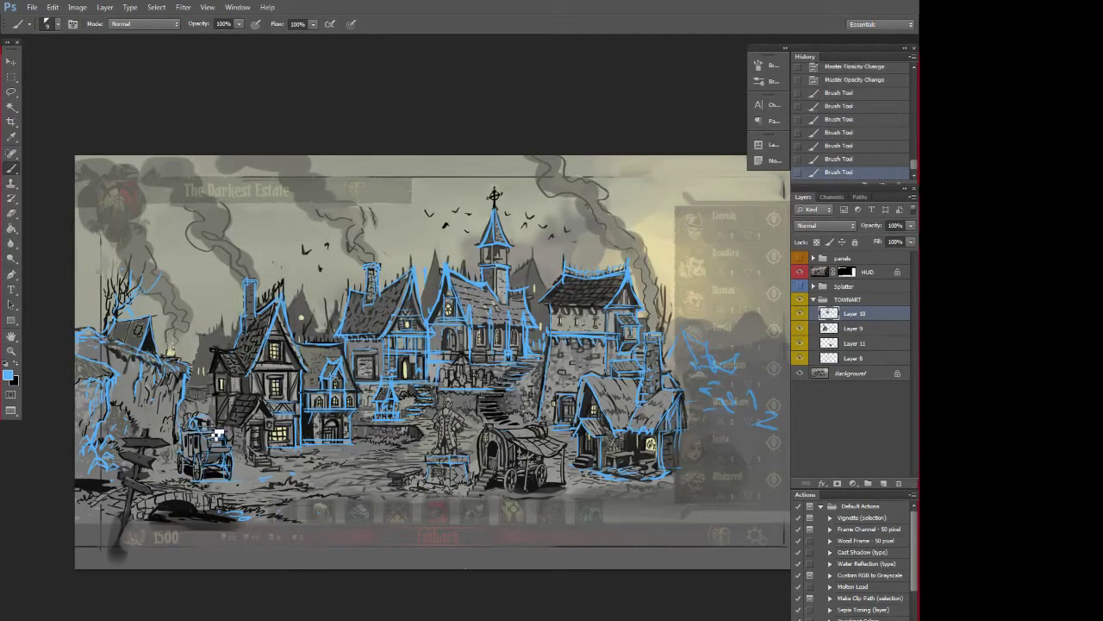
{"action": "left_click", "coordinate": [218, 430]}
{"action": "left_click", "coordinate": [213, 426]}
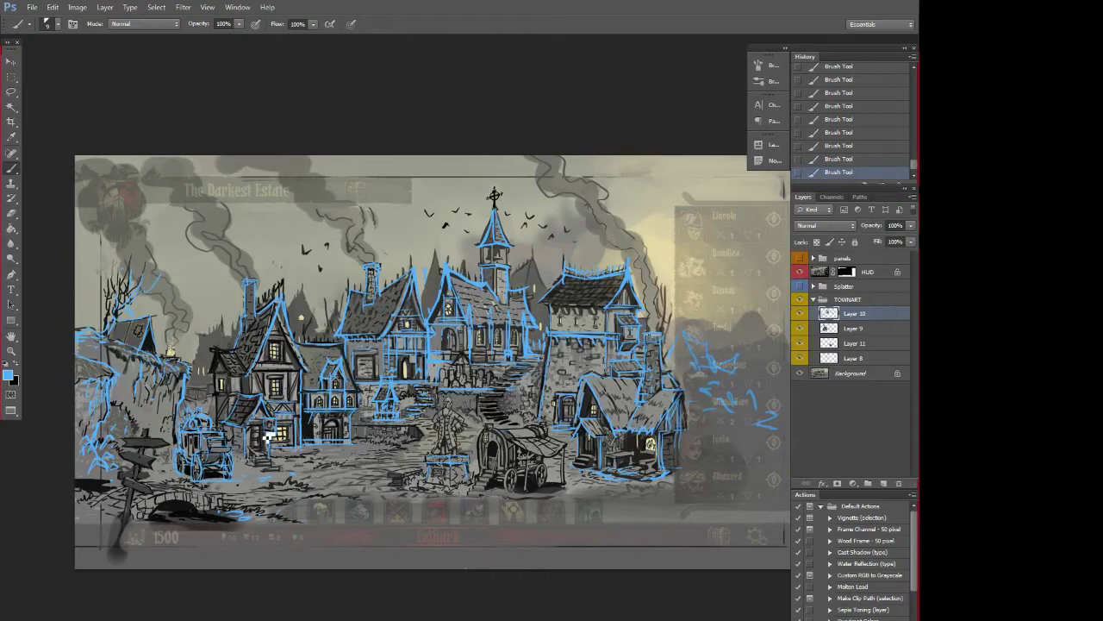
Compare the original town with the reworked sketch by repeatedly hiding and showing the TOWNART group
{"action": "left_click", "coordinate": [801, 300]}
{"action": "left_click", "coordinate": [801, 300]}
{"action": "left_click", "coordinate": [800, 300]}
{"action": "left_click", "coordinate": [800, 300]}
{"action": "left_click", "coordinate": [800, 300]}
{"action": "left_click", "coordinate": [800, 299]}
{"action": "left_click", "coordinate": [800, 300]}
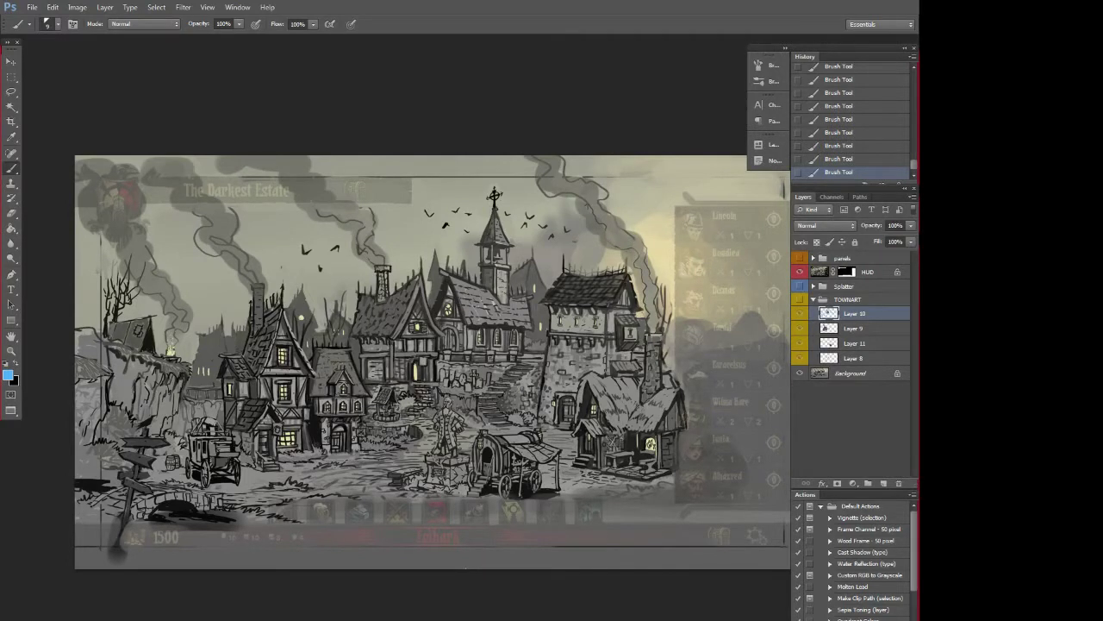
{"action": "left_click", "coordinate": [798, 300]}
{"action": "left_click", "coordinate": [798, 300]}
{"action": "left_click", "coordinate": [798, 300]}
{"action": "left_click", "coordinate": [798, 300]}
{"action": "left_click", "coordinate": [798, 300]}
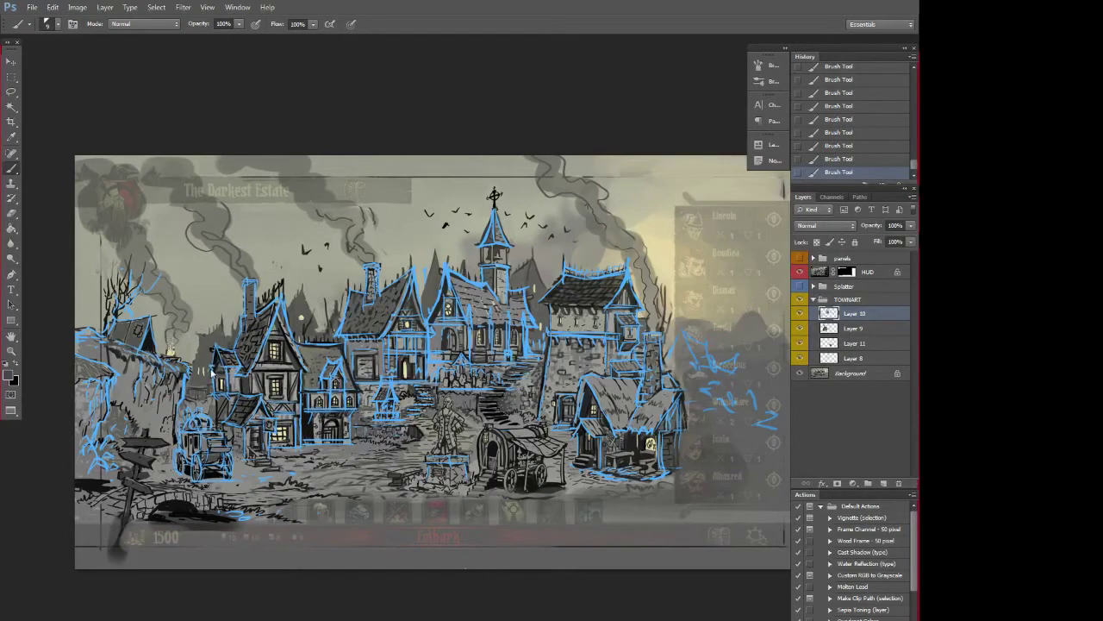
Switch the painting colour to black and enlarge the brush
{"action": "key", "text": "x"}
{"action": "right_click", "coordinate": [610, 423]}
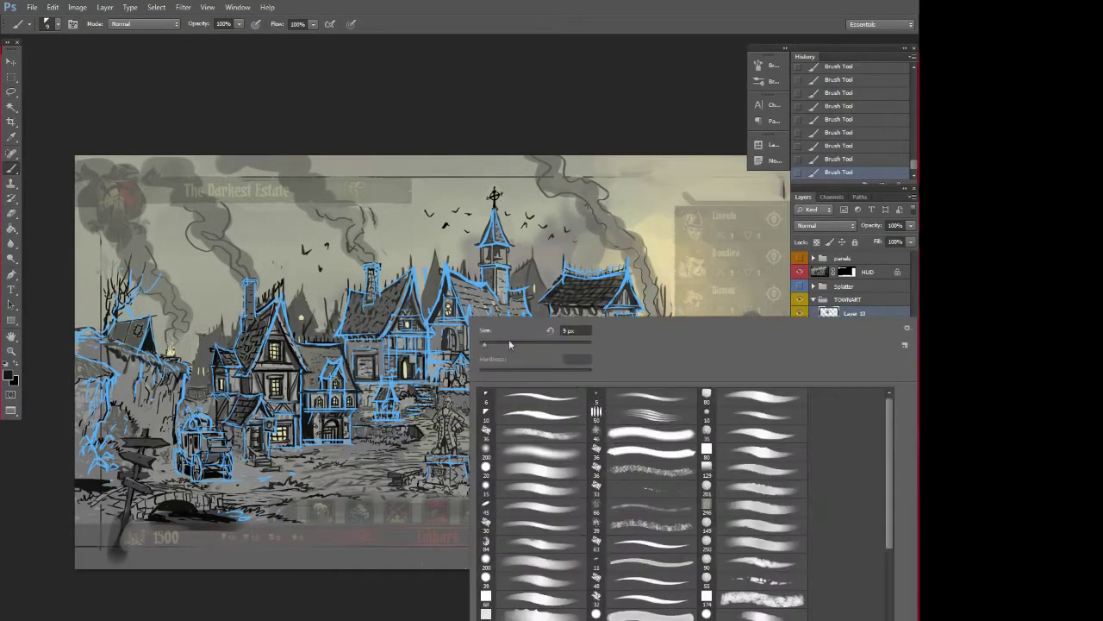
{"action": "left_click_drag", "start_coordinate": [509, 345], "coordinate": [487, 368]}
{"action": "key", "text": "Return"}
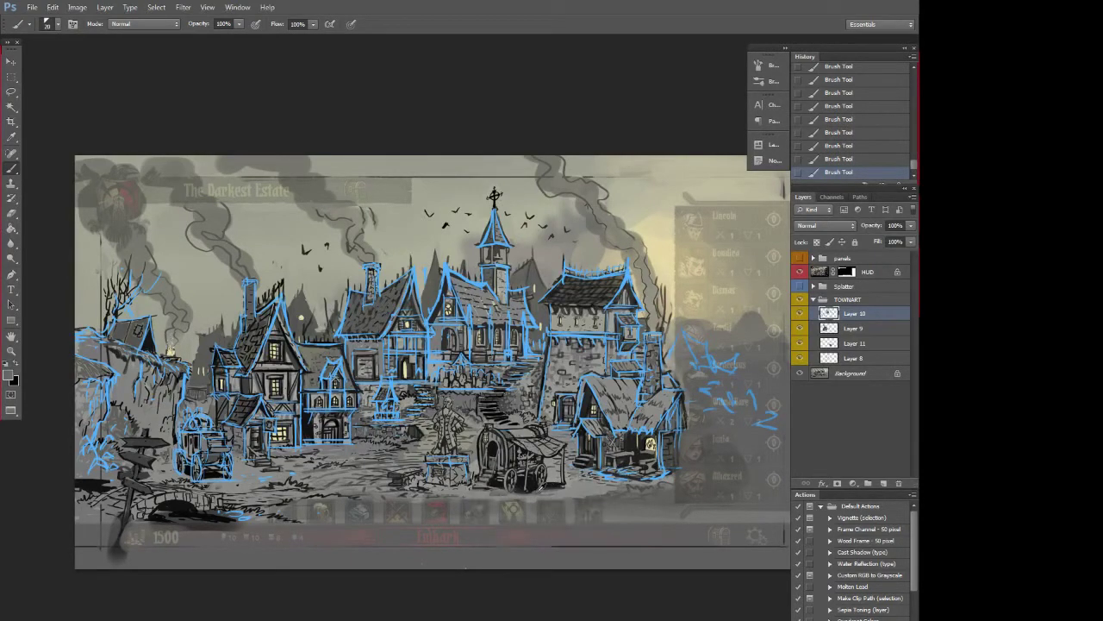
Sample a lighter grey from the ground beside the covered wagon as the painting colour
{"action": "key", "text": "x"}
{"action": "key", "text": "x"}
{"action": "key", "text": "x"}
{"action": "left_click", "coordinate": [483, 493], "text": "alt"}
{"action": "left_click", "coordinate": [475, 494], "text": "alt"}
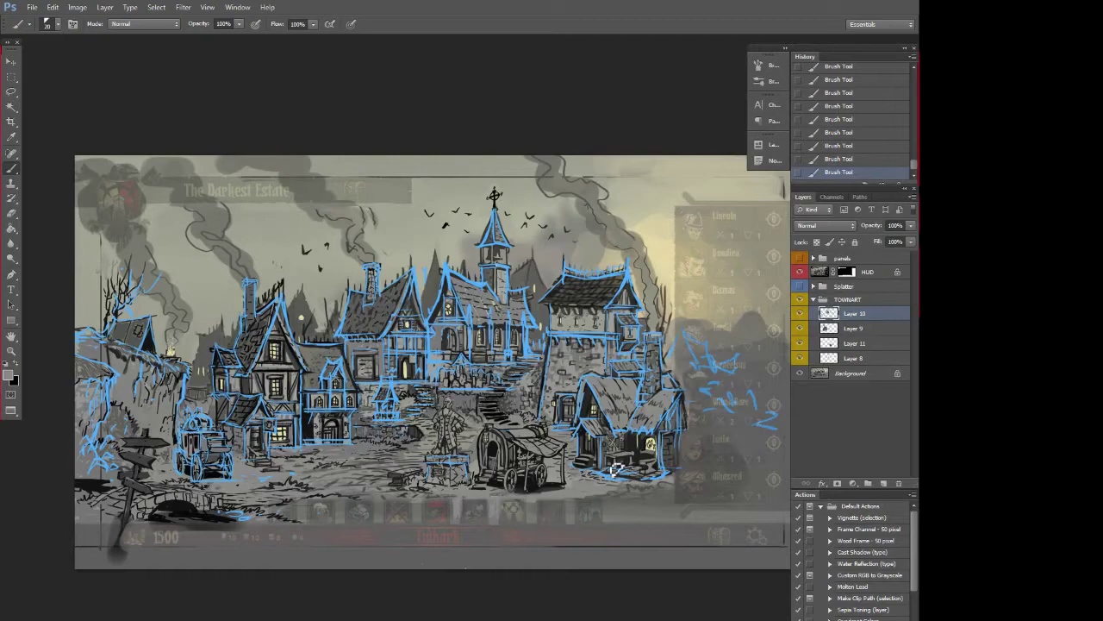
Enlarge the brush further and sample a dark grey from the courtyard left of the statue
{"action": "right_click", "coordinate": [601, 461]}
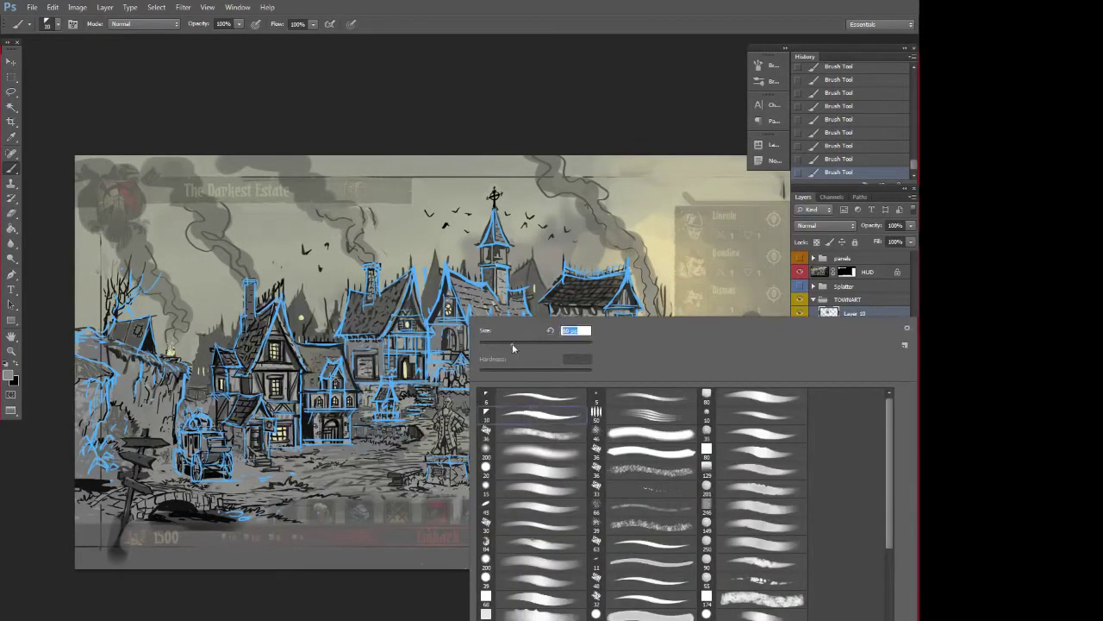
{"action": "left_click", "coordinate": [465, 482]}
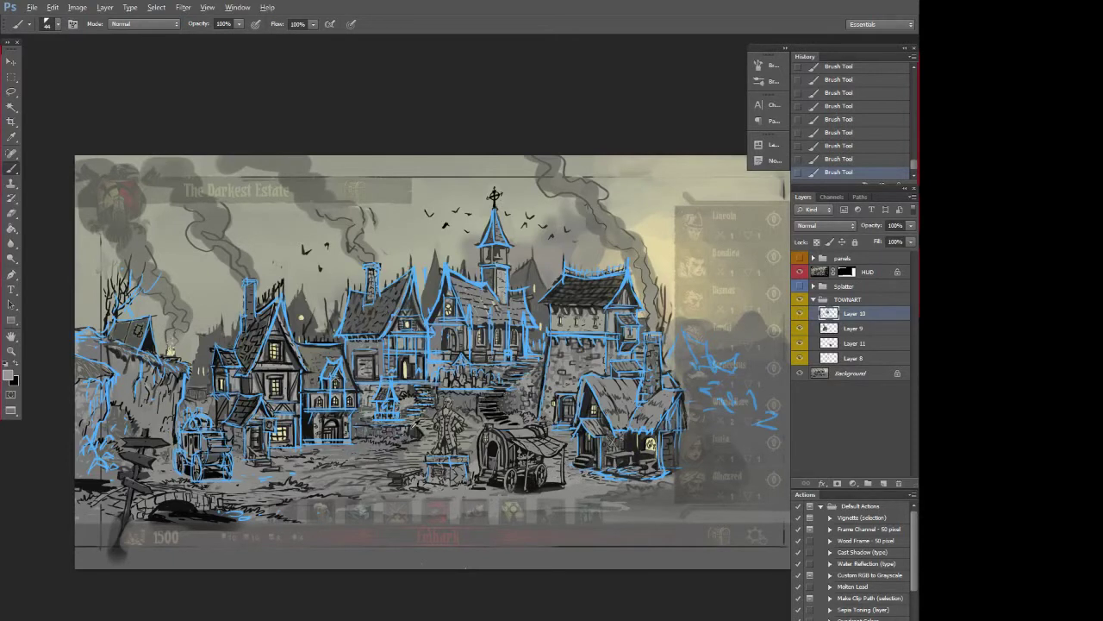
{"action": "left_click", "coordinate": [410, 430], "text": "alt"}
Check the town composition beneath the HUD layer and the panels group by toggling their visibility
{"action": "left_click", "coordinate": [800, 271]}
{"action": "left_click", "coordinate": [800, 272]}
{"action": "left_click", "coordinate": [799, 258]}
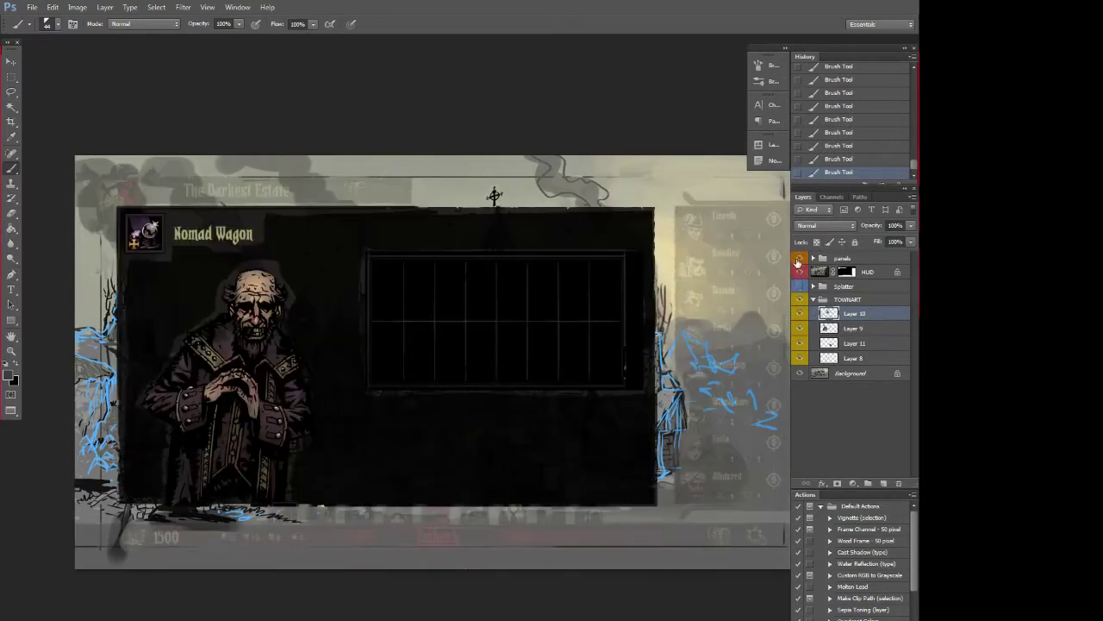
{"action": "left_click", "coordinate": [799, 259]}
{"action": "left_click", "coordinate": [800, 271]}
{"action": "left_click", "coordinate": [800, 272]}
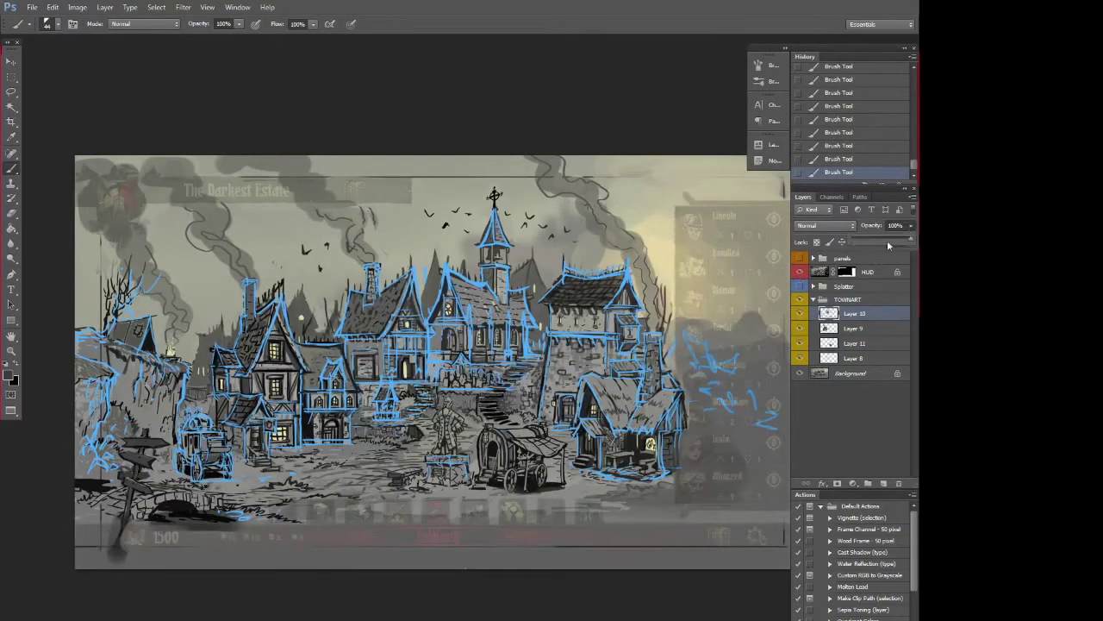
Compare the artwork with and without Layer 10 by fading its opacity between 0% and 100%
{"action": "mouse_move", "coordinate": [887, 240]}
{"action": "left_mouse_down"}
{"action": "mouse_move", "coordinate": [851, 240]}
{"action": "mouse_move", "coordinate": [912, 244]}
{"action": "left_mouse_up"}
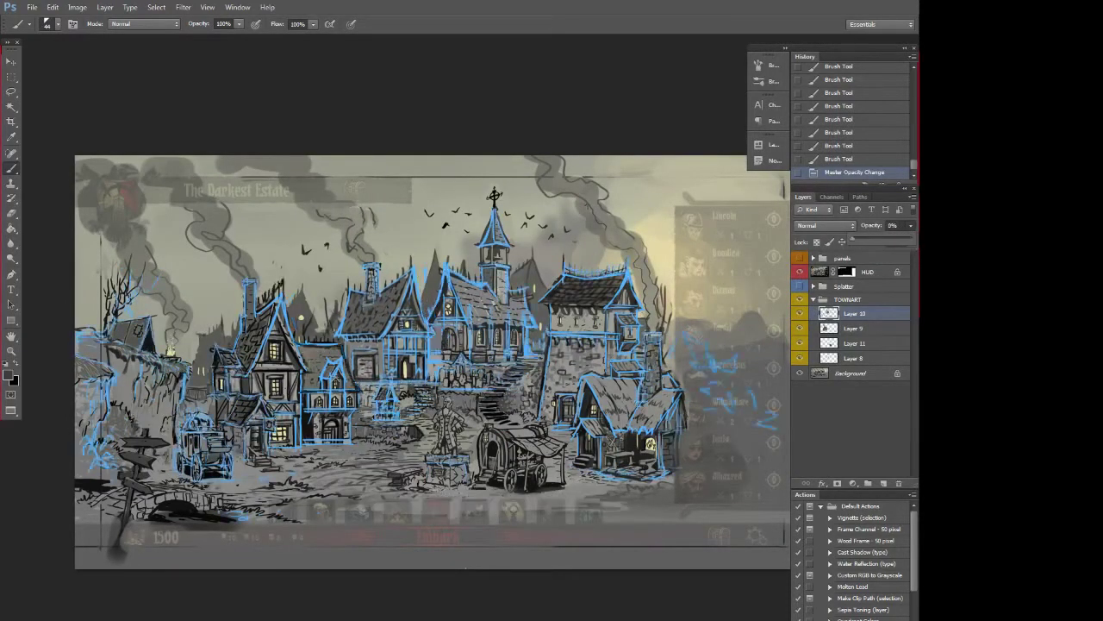
{"action": "left_click", "coordinate": [869, 272]}
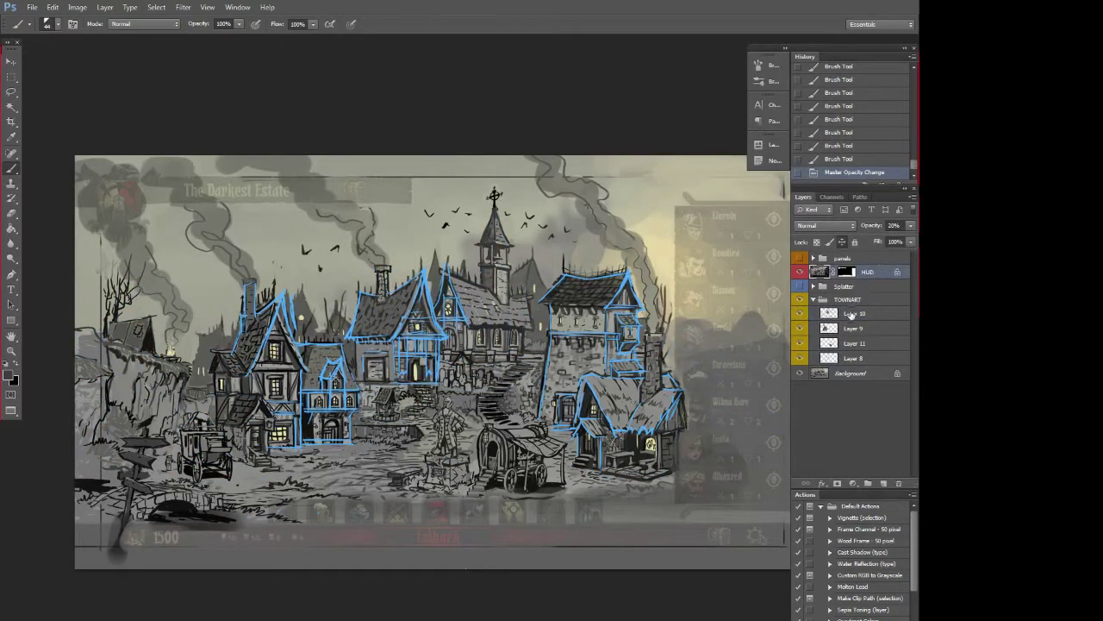
{"action": "left_click", "coordinate": [851, 314]}
{"action": "left_click", "coordinate": [911, 226]}
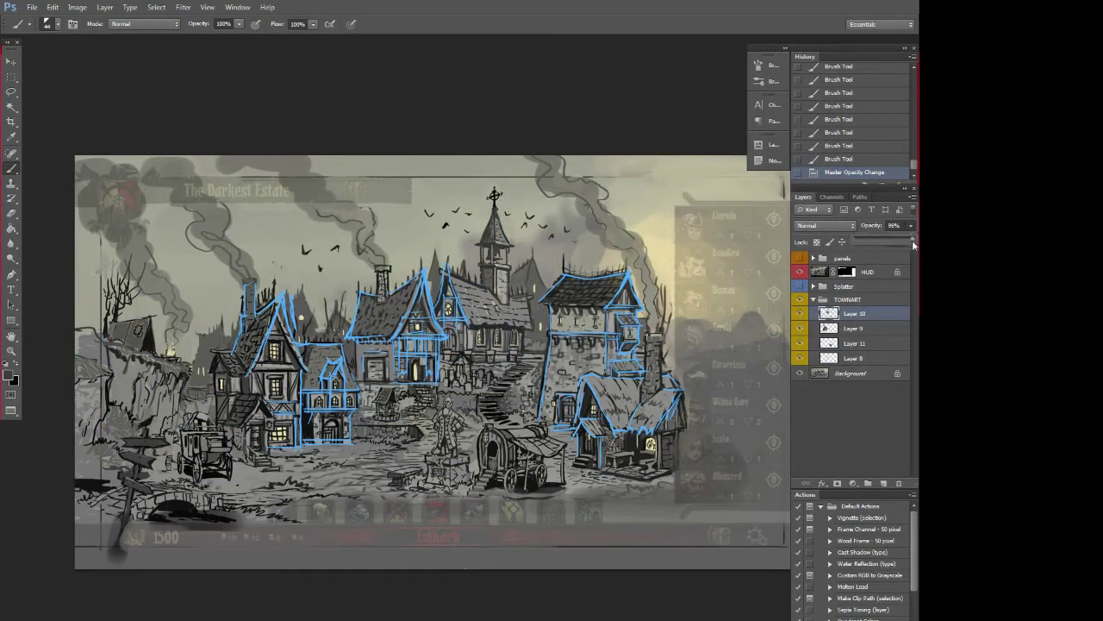
{"action": "left_click_drag", "start_coordinate": [912, 240], "coordinate": [853, 240]}
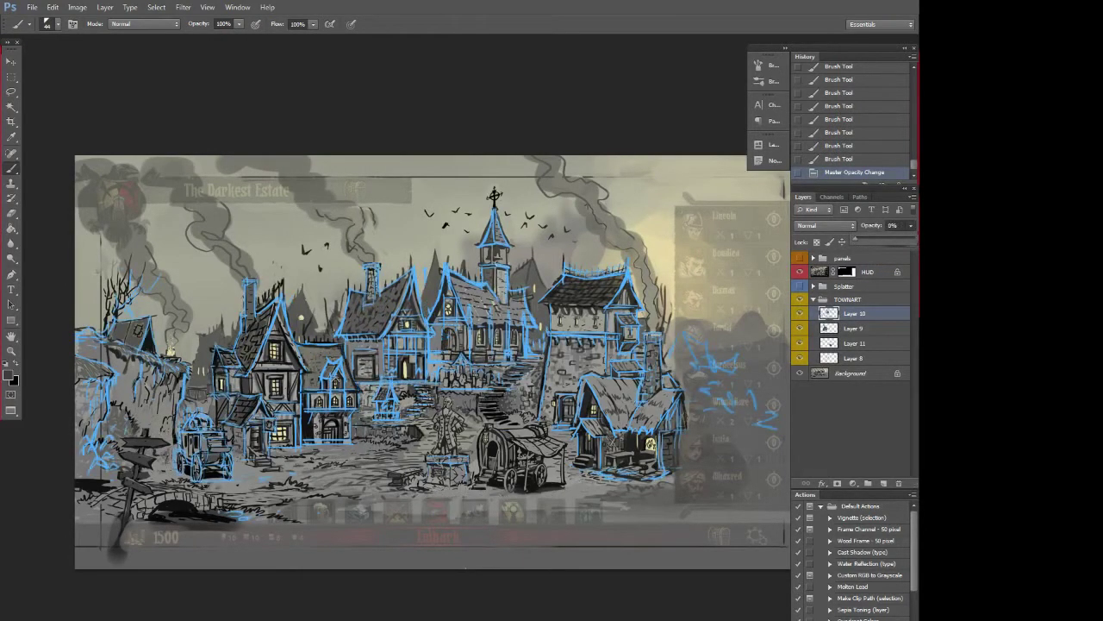
Preview the Splatter group, leaving it and the HUD layer hidden
{"action": "left_click", "coordinate": [843, 286]}
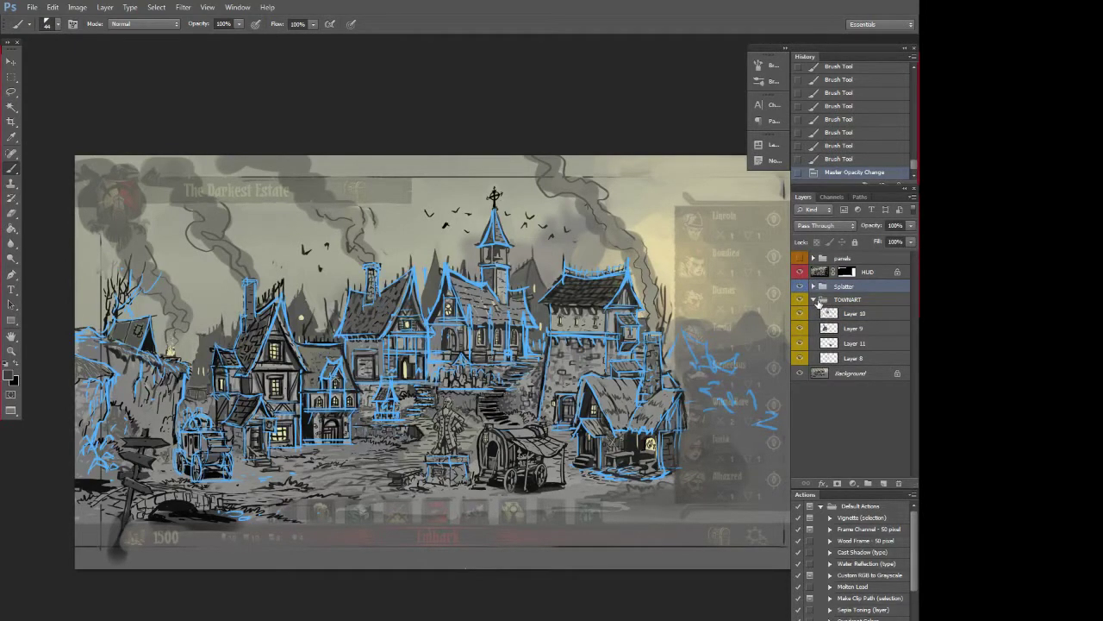
{"action": "left_click", "coordinate": [800, 287]}
{"action": "left_click", "coordinate": [800, 287]}
{"action": "left_click", "coordinate": [800, 271]}
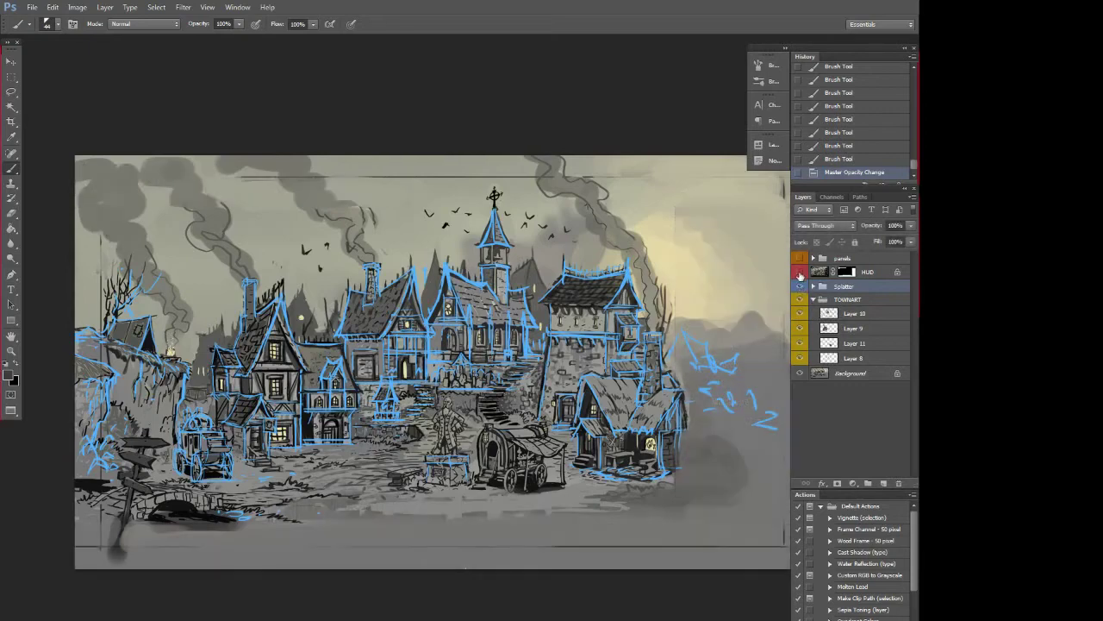
{"action": "left_click", "coordinate": [799, 287]}
Collapse the TOWNART group and toggle its visibility to compare its sketch with the background painting
{"action": "left_click", "coordinate": [800, 299]}
{"action": "left_click", "coordinate": [813, 299]}
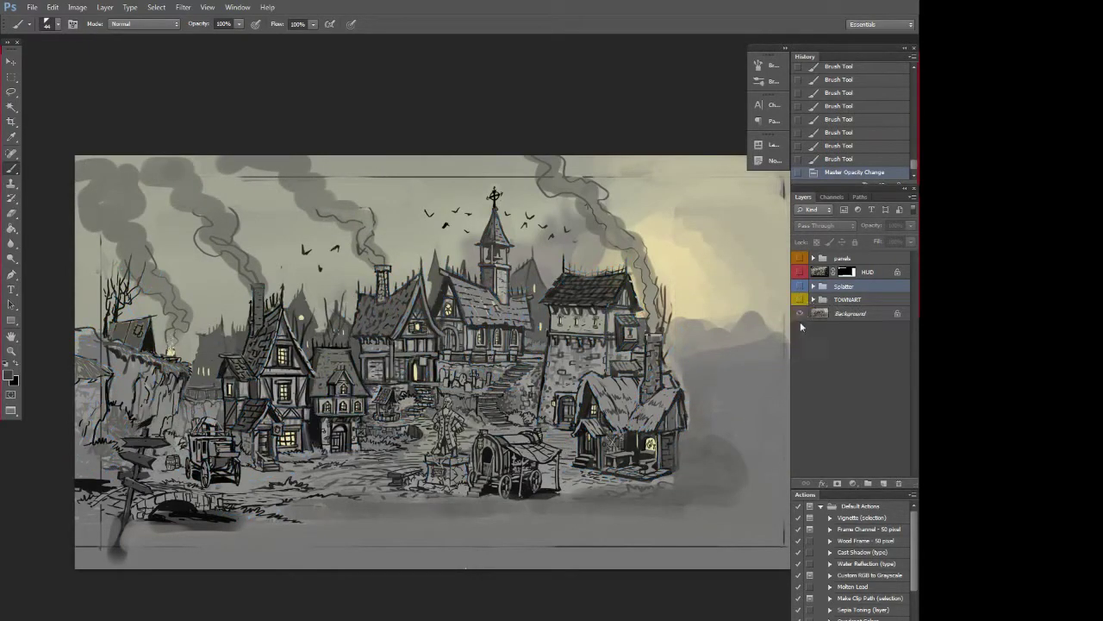
{"action": "left_click", "coordinate": [801, 299]}
{"action": "left_click", "coordinate": [801, 299]}
{"action": "left_click", "coordinate": [801, 300]}
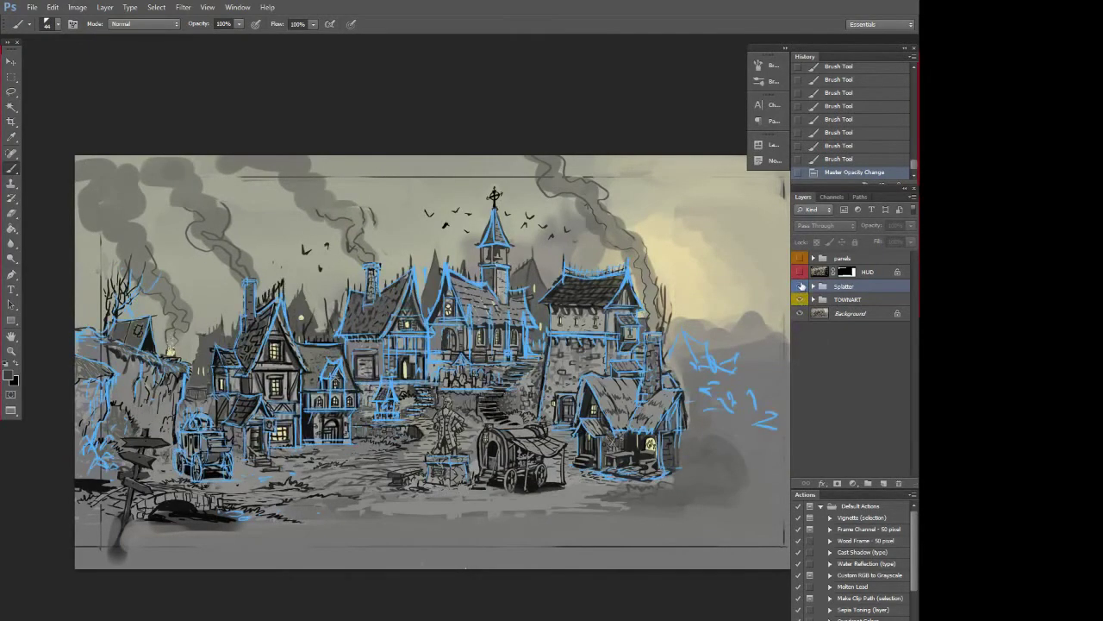
Show the HUD layer and set its opacity to 66%
{"action": "left_click", "coordinate": [800, 258]}
{"action": "left_click", "coordinate": [800, 257]}
{"action": "left_click", "coordinate": [800, 272]}
{"action": "left_click", "coordinate": [817, 275]}
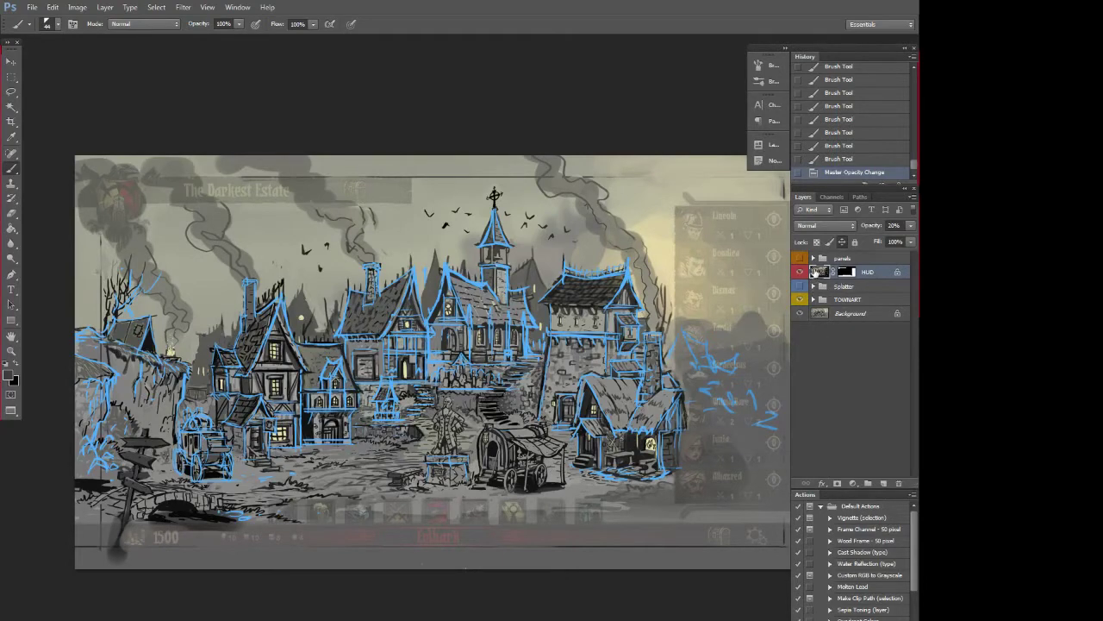
{"action": "left_click", "coordinate": [800, 273]}
{"action": "left_click", "coordinate": [800, 272]}
{"action": "left_click", "coordinate": [910, 225]}
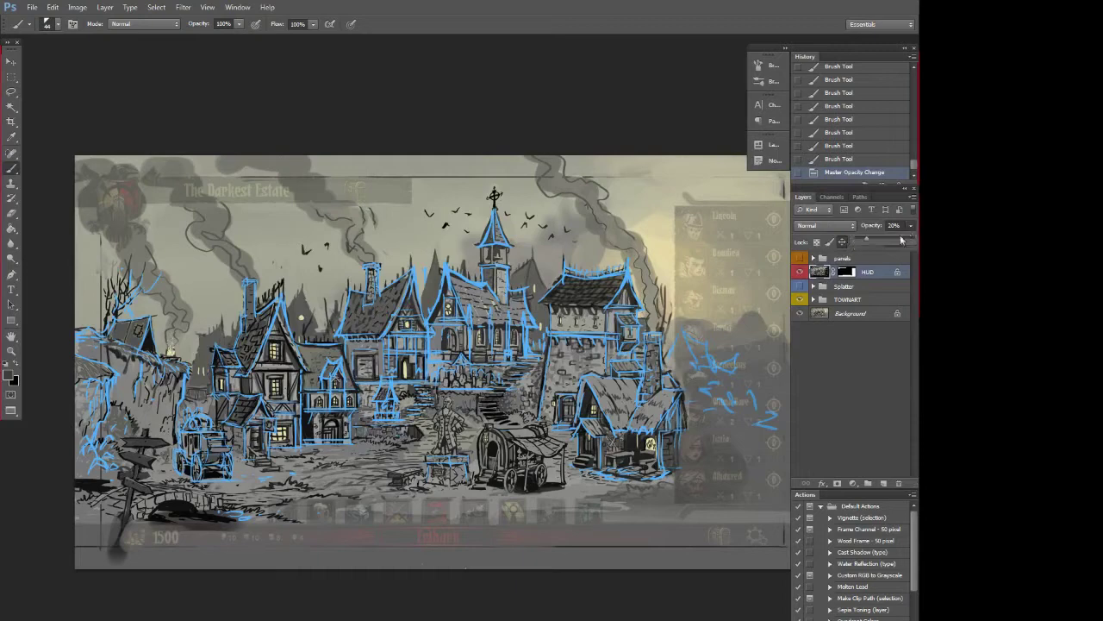
{"action": "left_click", "coordinate": [903, 244]}
{"action": "left_click_drag", "start_coordinate": [904, 244], "coordinate": [893, 244]}
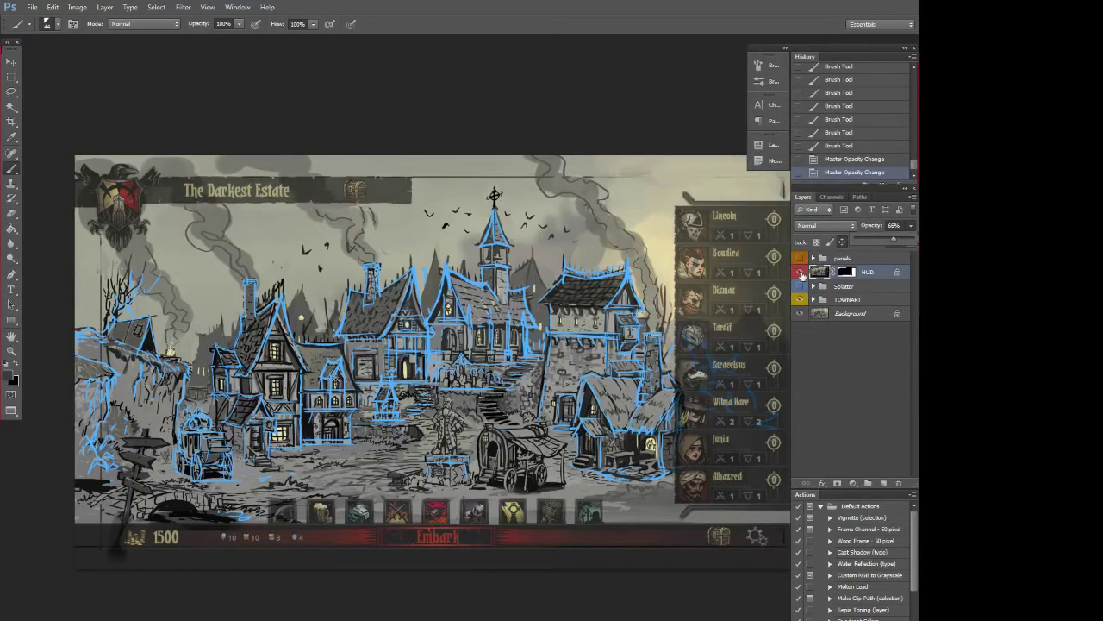
Hide the HUD layer and examine the Layer 3 and Layer 5 overlays inside the panels group
{"action": "left_click", "coordinate": [800, 273]}
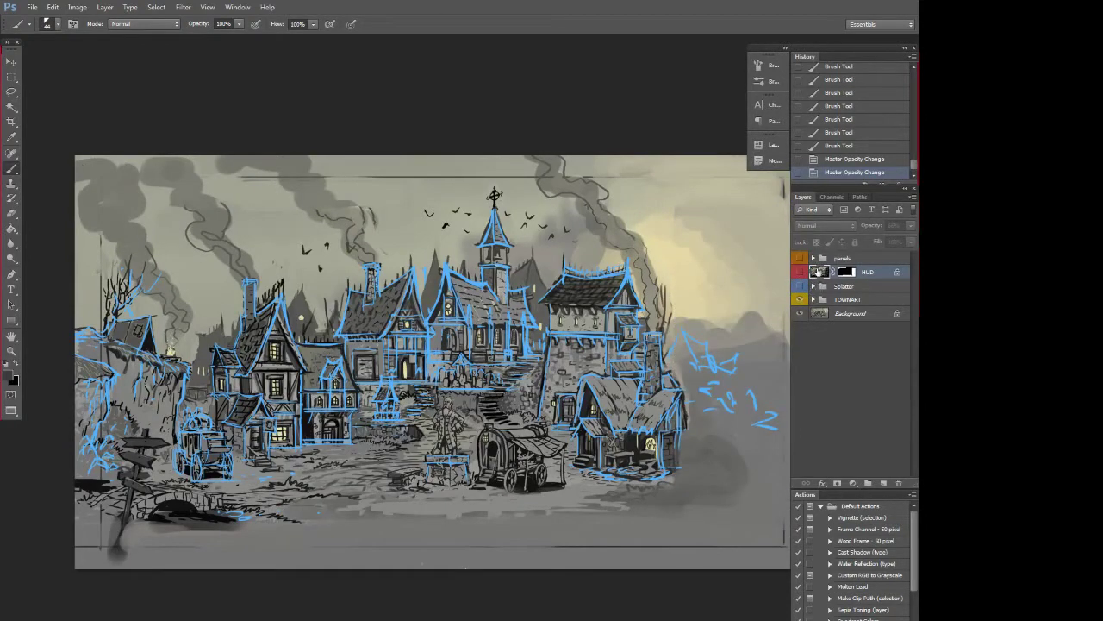
{"action": "left_click", "coordinate": [813, 257]}
{"action": "left_click", "coordinate": [799, 269]}
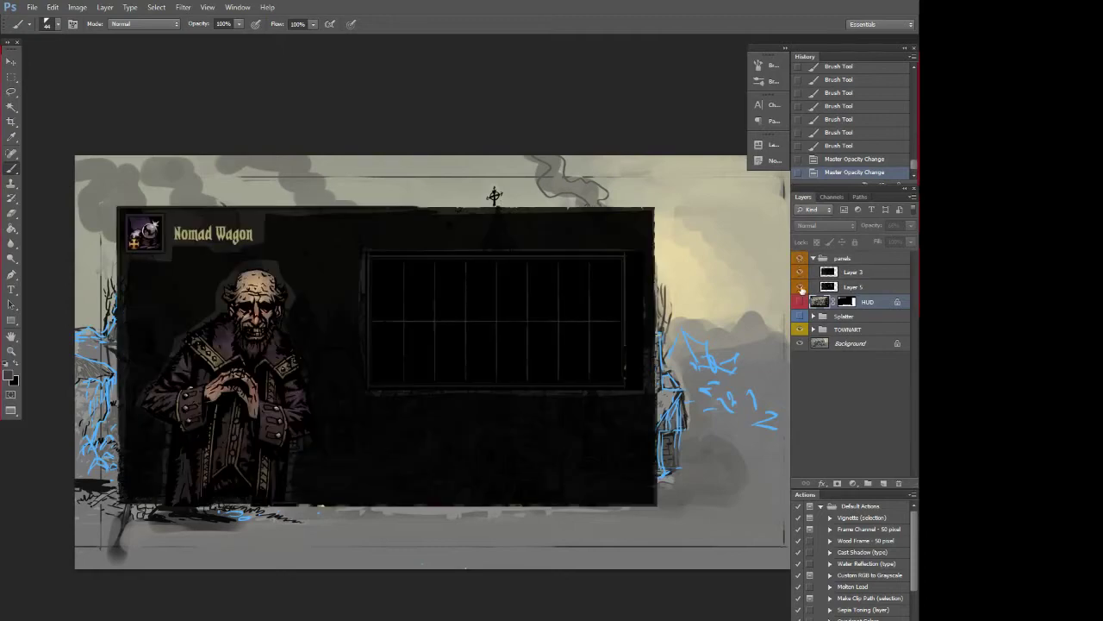
{"action": "left_click", "coordinate": [800, 272]}
{"action": "left_click", "coordinate": [800, 286]}
{"action": "left_click", "coordinate": [800, 286]}
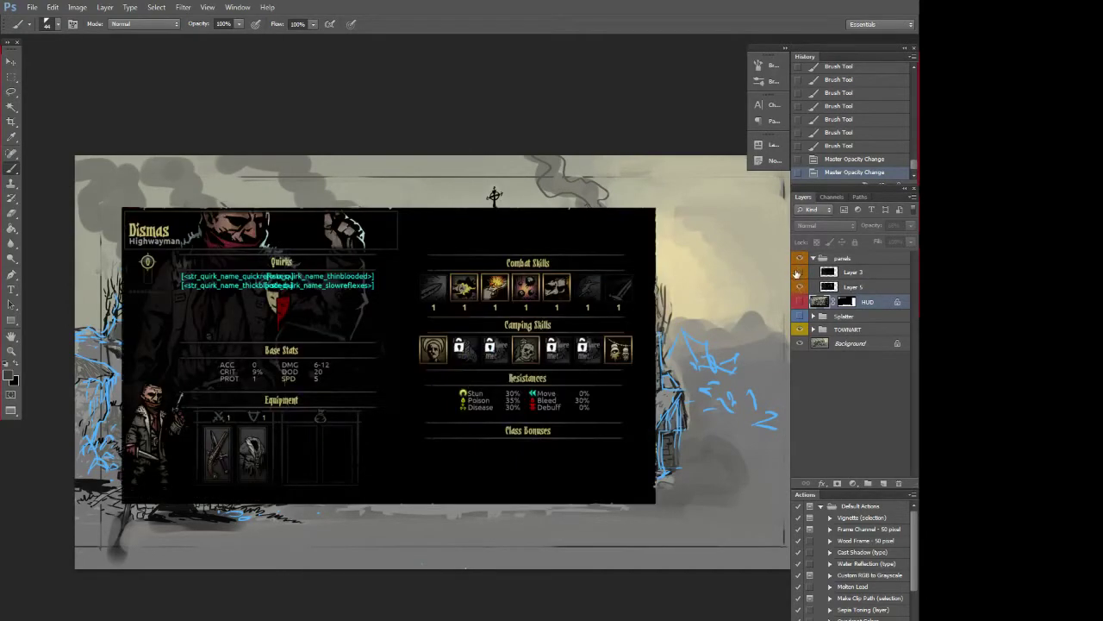
{"action": "left_click", "coordinate": [801, 273]}
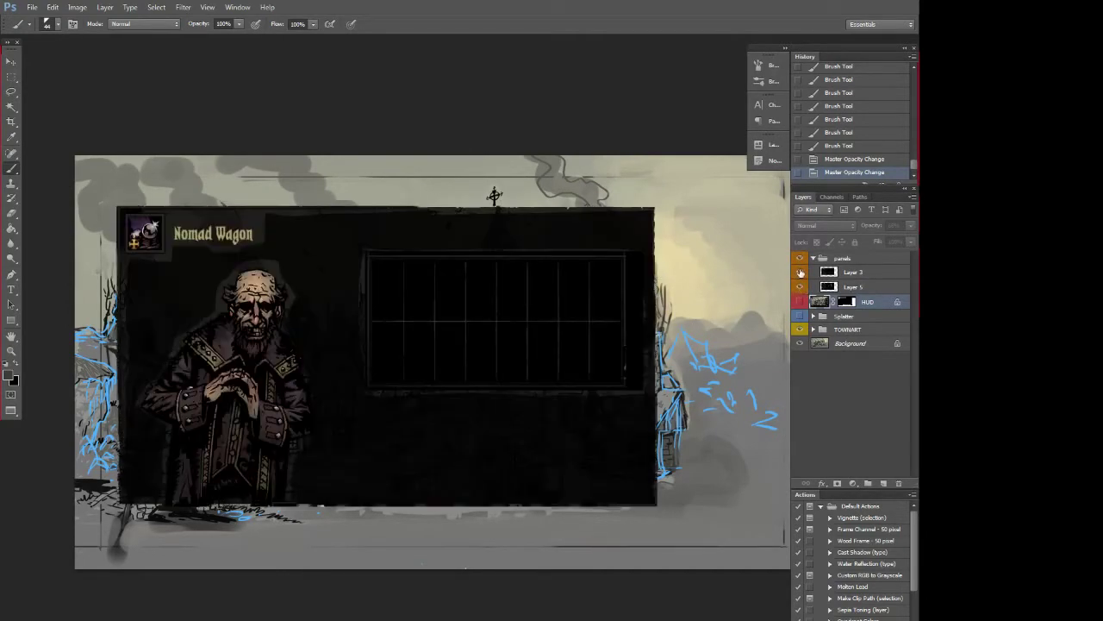
Collapse the panels group, show the HUD layer and preview the panels over the town, leaving the panels hidden
{"action": "left_click", "coordinate": [812, 258]}
{"action": "left_click", "coordinate": [801, 259]}
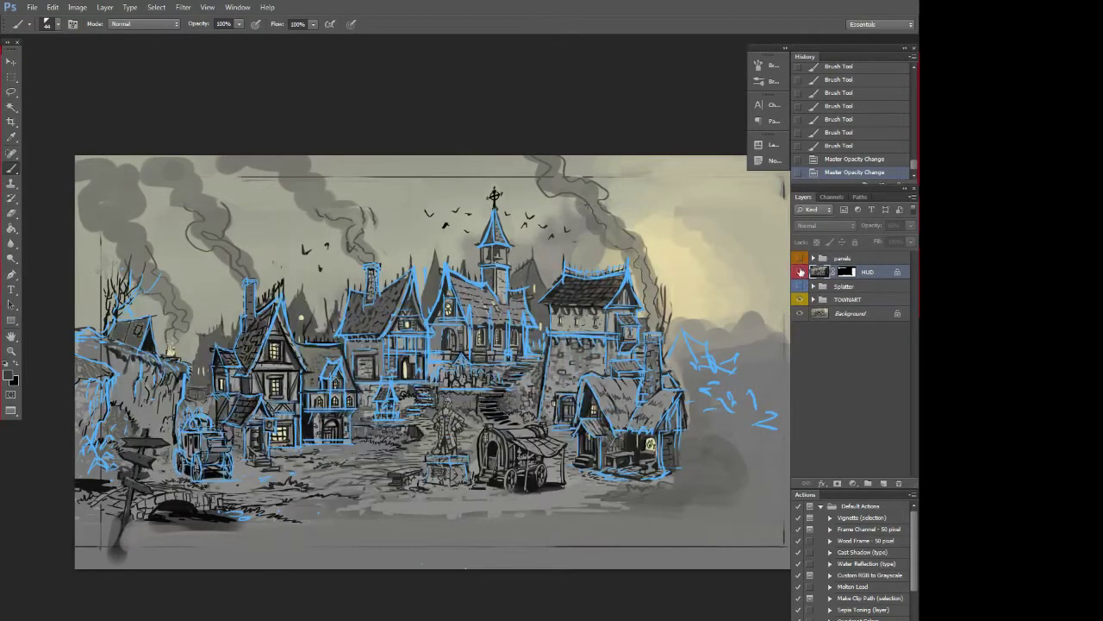
{"action": "left_click", "coordinate": [801, 272]}
{"action": "left_click", "coordinate": [801, 258]}
{"action": "left_click", "coordinate": [801, 258]}
{"action": "left_click", "coordinate": [800, 258]}
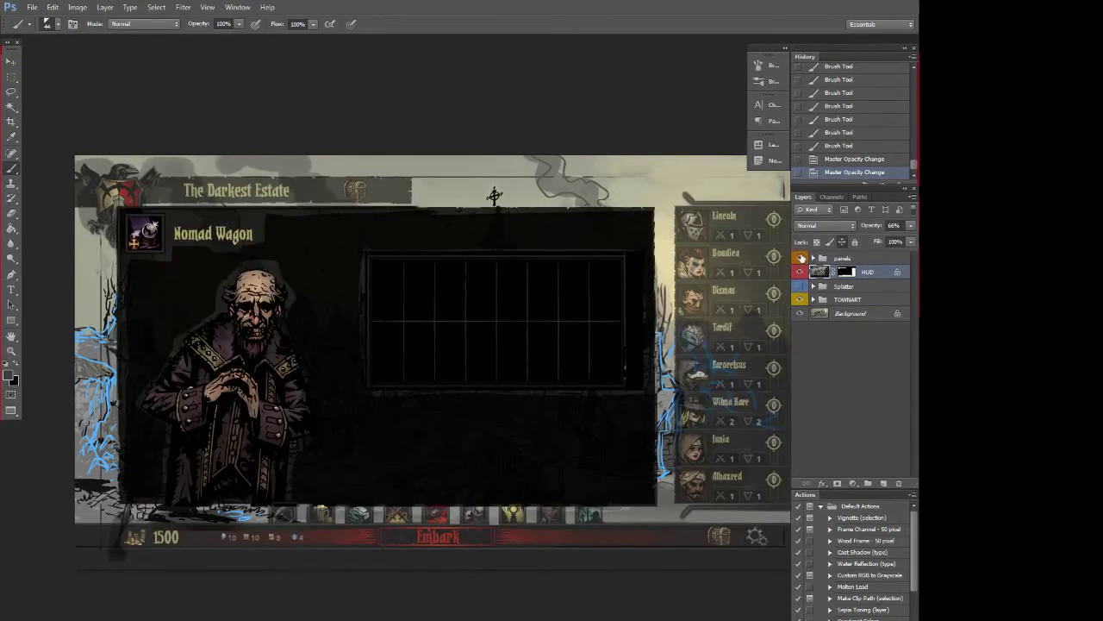
{"action": "left_click", "coordinate": [801, 259]}
Compare the artwork with the HUD layer, the TOWNART group and the Background layer switched off and on
{"action": "left_click", "coordinate": [800, 273]}
{"action": "left_click", "coordinate": [800, 273]}
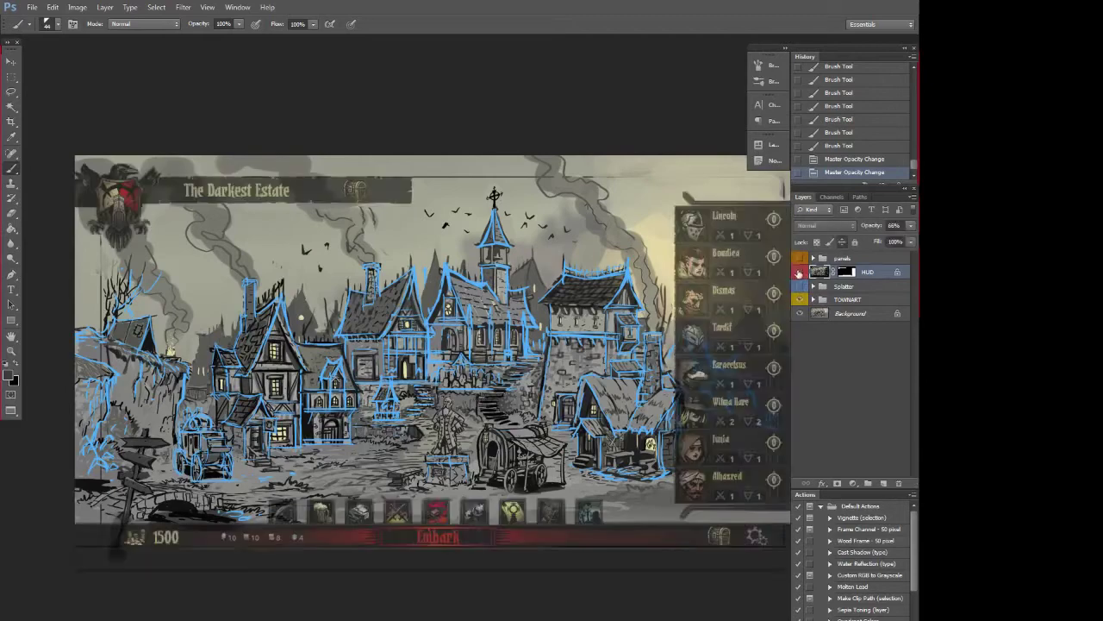
{"action": "left_click", "coordinate": [800, 272]}
{"action": "left_click", "coordinate": [800, 274]}
{"action": "left_click", "coordinate": [814, 300]}
{"action": "left_click", "coordinate": [800, 299]}
{"action": "left_click", "coordinate": [800, 373]}
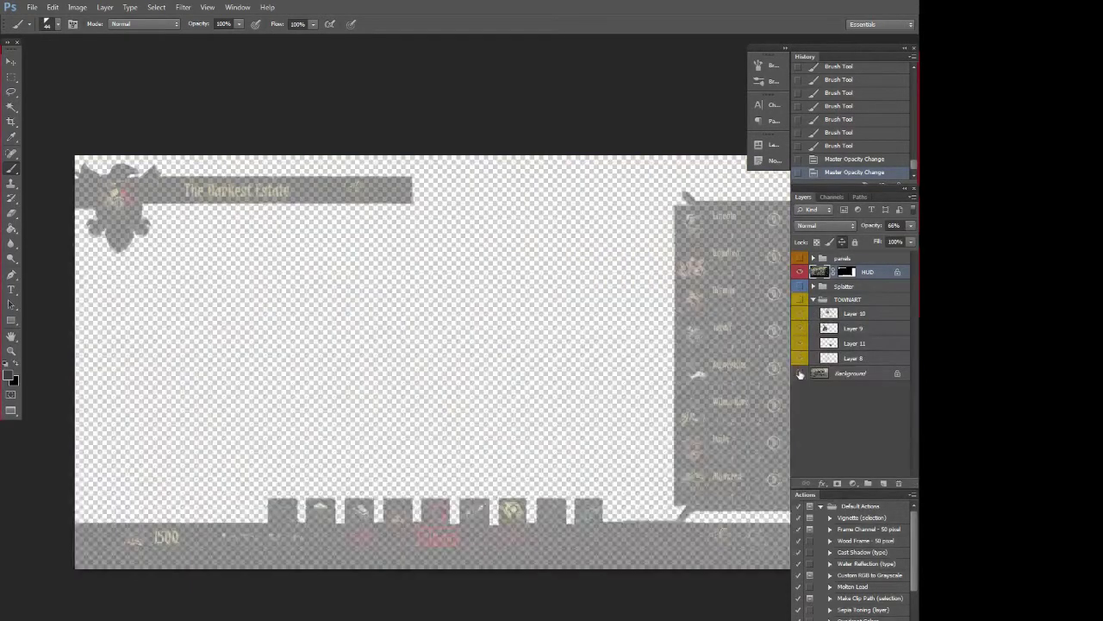
{"action": "left_click", "coordinate": [800, 373]}
{"action": "left_click", "coordinate": [800, 299]}
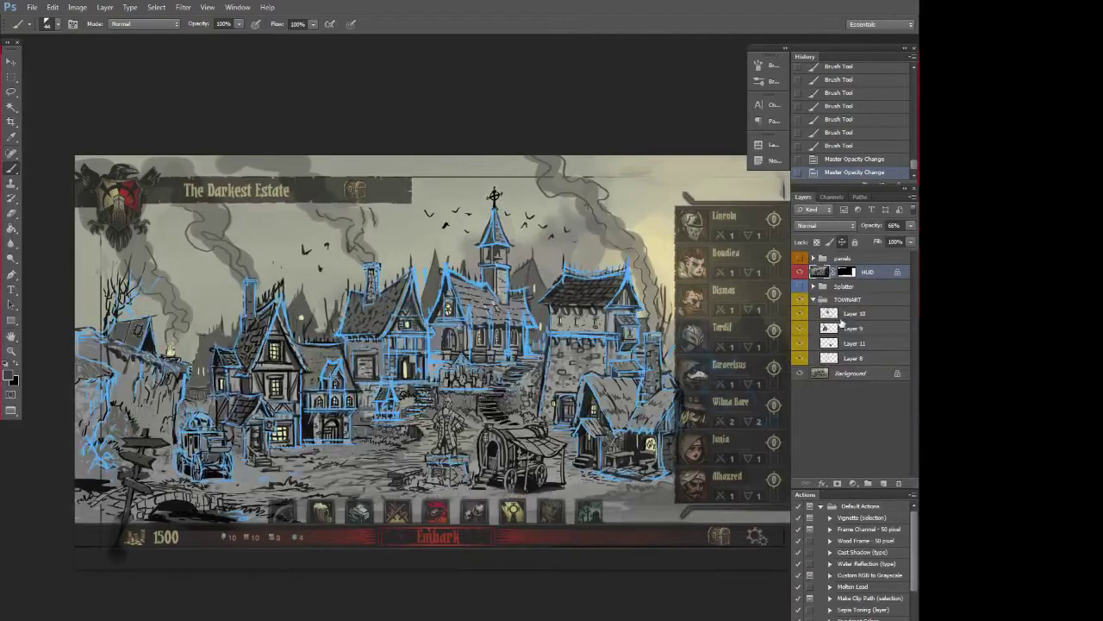
Sample the light blue line colour and merge Layers 10, 9, 11 and 8 inside the TOWNART group
{"action": "left_click", "coordinate": [843, 315]}
{"action": "left_click", "coordinate": [814, 300]}
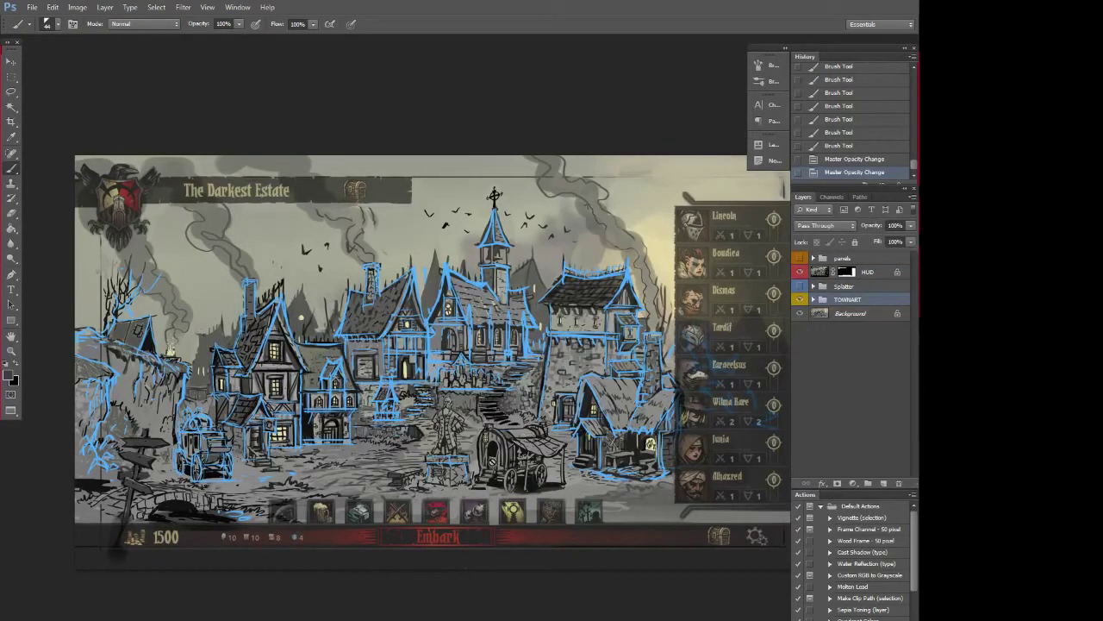
{"action": "left_click", "coordinate": [308, 426], "text": "alt"}
{"action": "left_click", "coordinate": [306, 436], "text": "alt"}
{"action": "left_click", "coordinate": [813, 299]}
{"action": "left_click", "coordinate": [857, 313]}
{"action": "left_click", "coordinate": [841, 357], "text": "shift"}
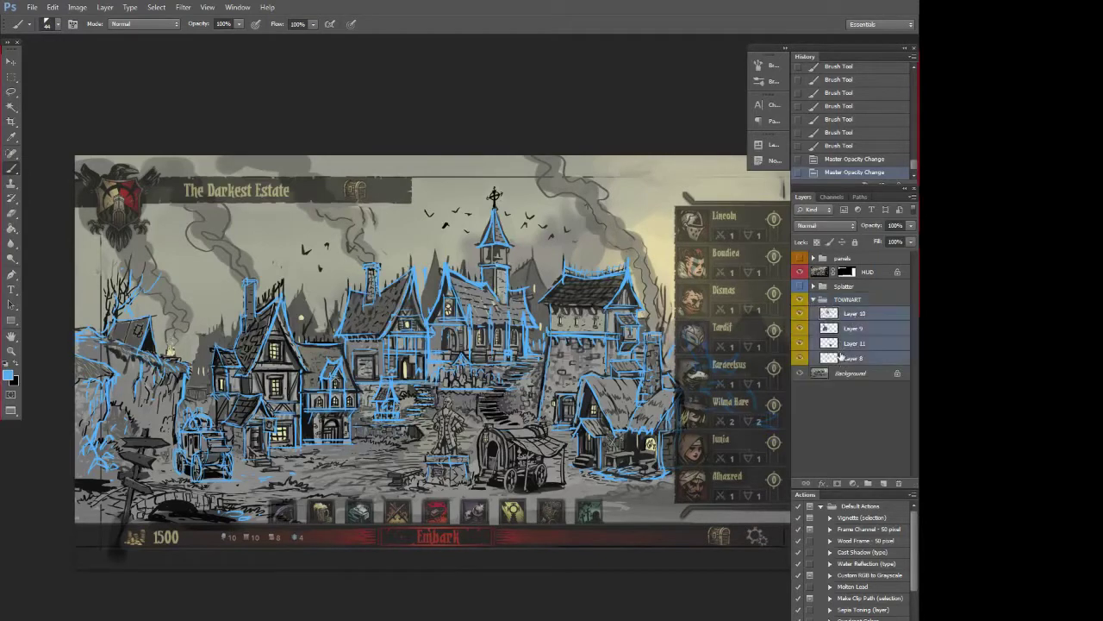
{"action": "key", "text": "ctrl+e"}
Toggle Layer 10's visibility to compare the merged sketch with the background painting
{"action": "left_click", "coordinate": [799, 314]}
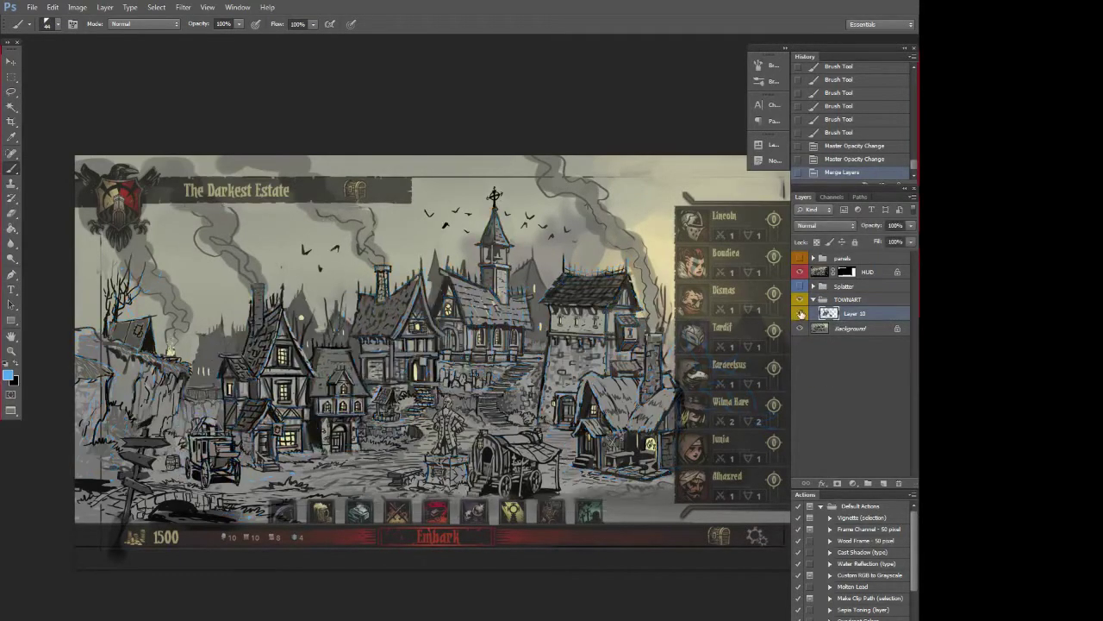
{"action": "left_click", "coordinate": [800, 314]}
{"action": "left_click", "coordinate": [800, 313]}
{"action": "left_click", "coordinate": [801, 314]}
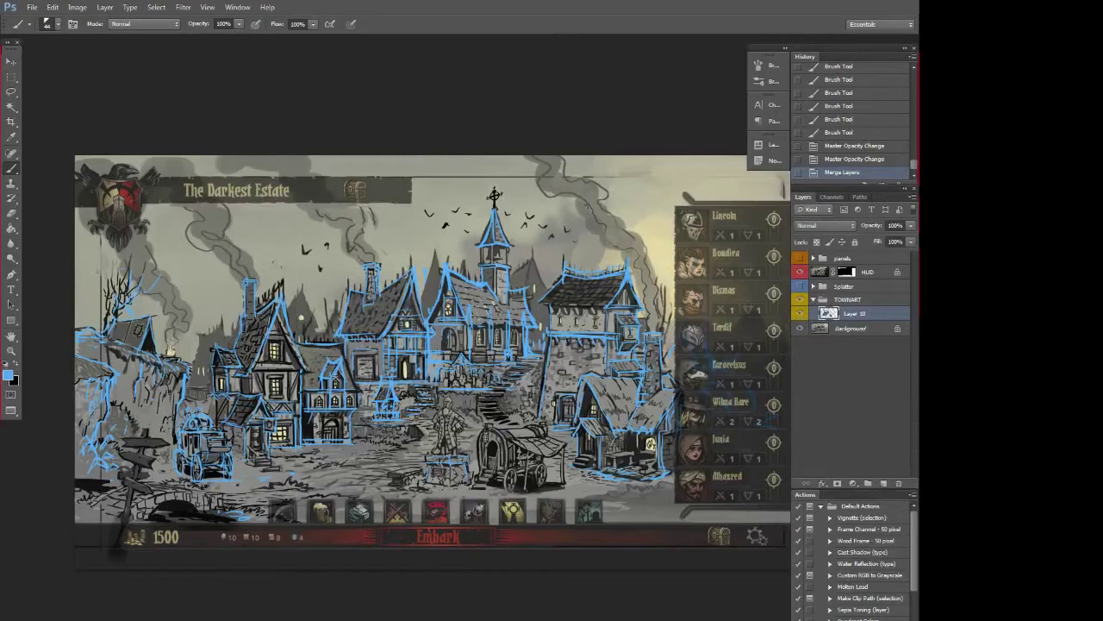
Test a 6 px brush stroke on the stone tower's roof and switch to the 10 px brush preset
{"action": "right_click", "coordinate": [473, 317]}
{"action": "left_click", "coordinate": [336, 385]}
{"action": "left_click_drag", "start_coordinate": [559, 305], "coordinate": [543, 303]}
{"action": "right_click", "coordinate": [470, 317]}
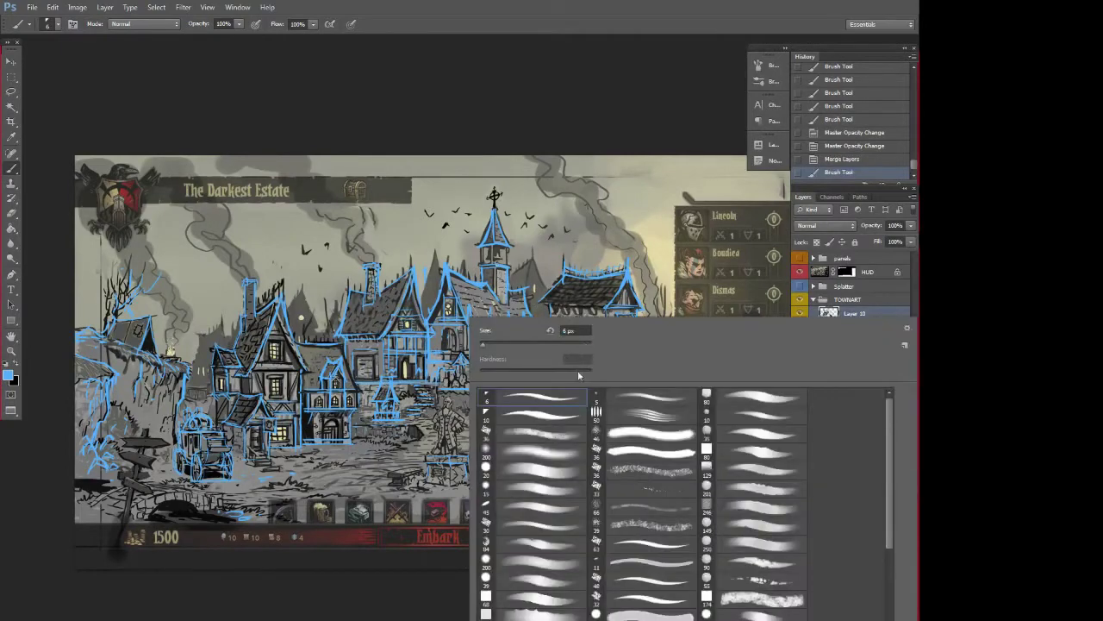
{"action": "left_click", "coordinate": [506, 417]}
{"action": "left_click", "coordinate": [538, 141]}
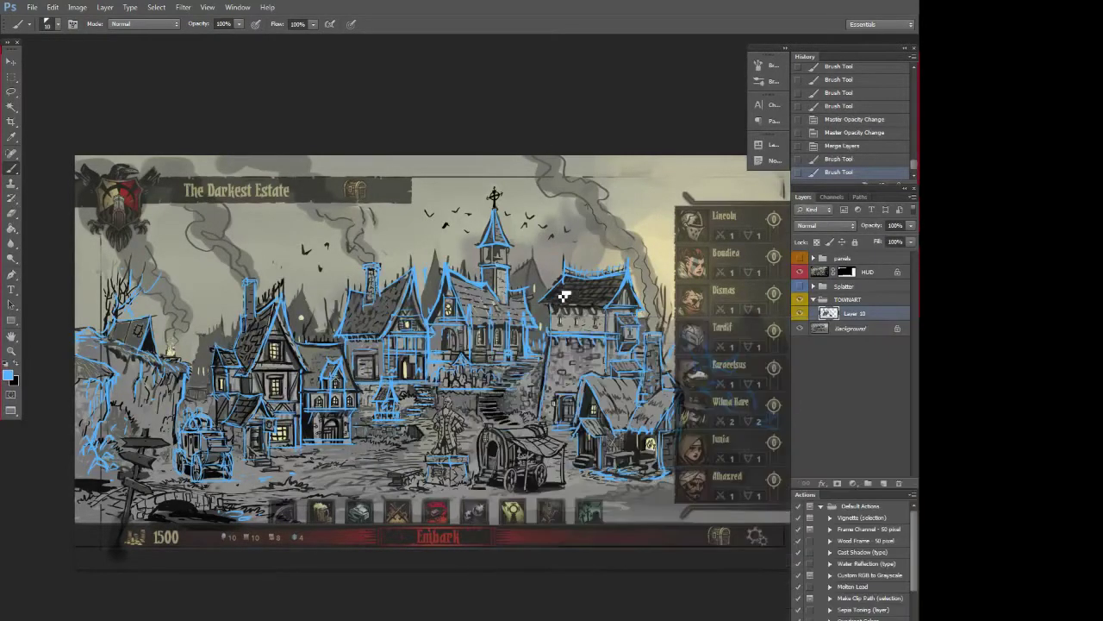
Try blue brush strokes along the stone tower's eaves and step back through the history
{"action": "mouse_move", "coordinate": [565, 289]}
{"action": "left_mouse_down"}
{"action": "mouse_move", "coordinate": [544, 309]}
{"action": "mouse_move", "coordinate": [564, 309]}
{"action": "mouse_move", "coordinate": [545, 308]}
{"action": "left_mouse_up"}
{"action": "key", "text": "ctrl+z"}
{"action": "left_click", "coordinate": [554, 308]}
{"action": "left_click", "coordinate": [576, 312]}
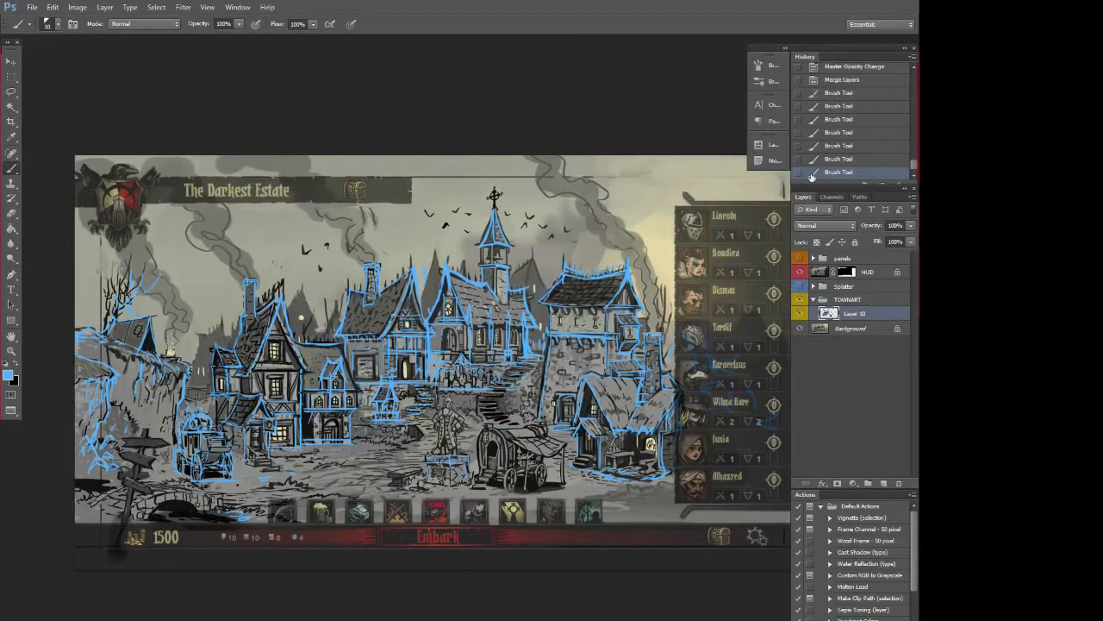
{"action": "left_click", "coordinate": [827, 158]}
{"action": "left_click", "coordinate": [827, 146]}
{"action": "left_click", "coordinate": [826, 132]}
{"action": "left_click", "coordinate": [548, 313]}
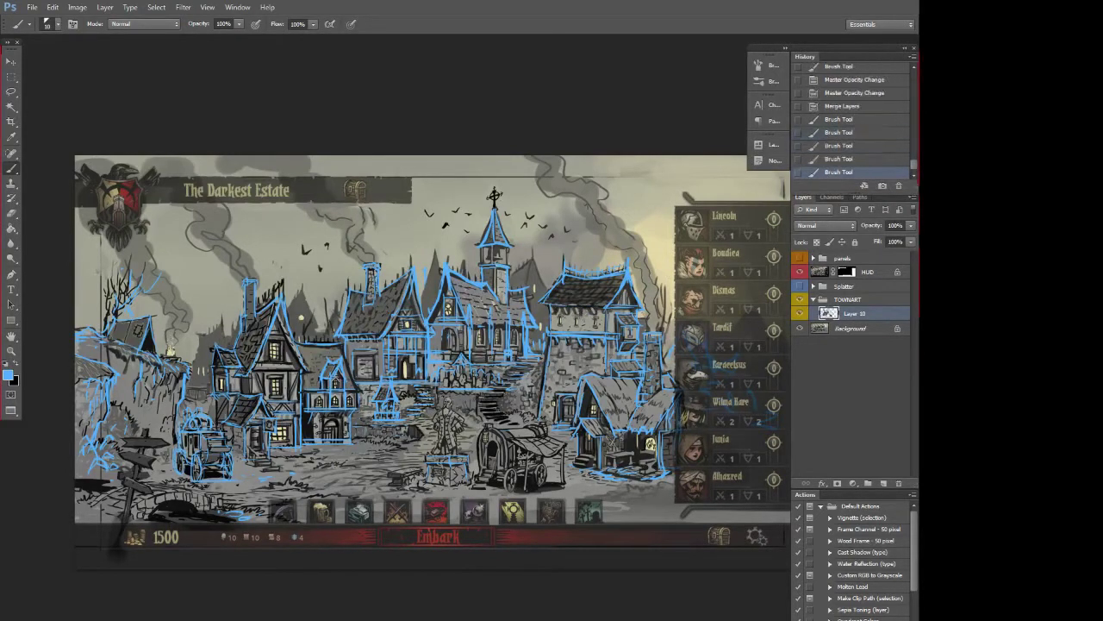
{"action": "key", "text": "ctrl+alt+z"}
Draw blue strokes along the stone tower's eaves and on the thatched hut's front
{"action": "mouse_move", "coordinate": [575, 312]}
{"action": "left_mouse_down"}
{"action": "mouse_move", "coordinate": [631, 310]}
{"action": "mouse_move", "coordinate": [620, 301]}
{"action": "left_mouse_up"}
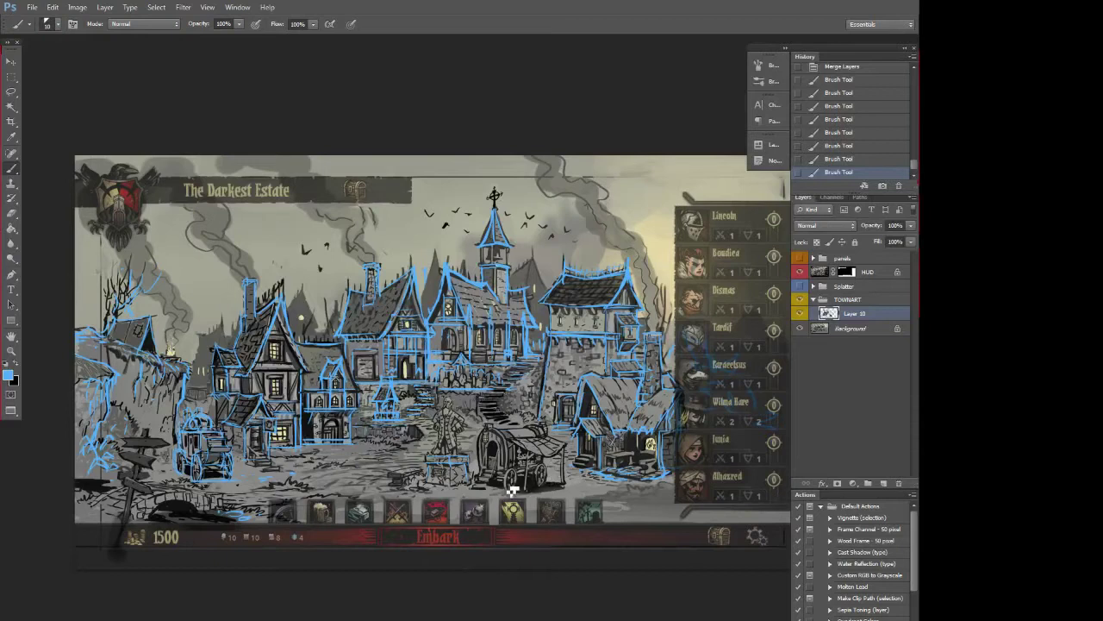
{"action": "left_click", "coordinate": [614, 429], "text": "alt"}
{"action": "left_click_drag", "start_coordinate": [590, 444], "coordinate": [589, 460]}
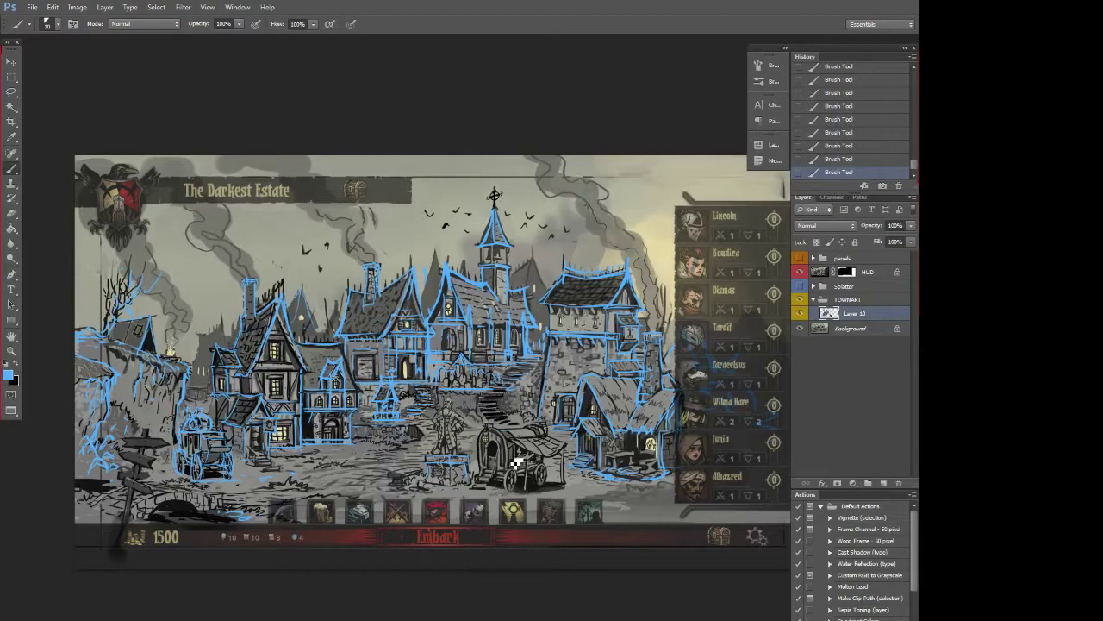
Show the panels group, examine the Nomad Wagon panel up close and hide the group again
{"action": "left_click", "coordinate": [800, 260]}
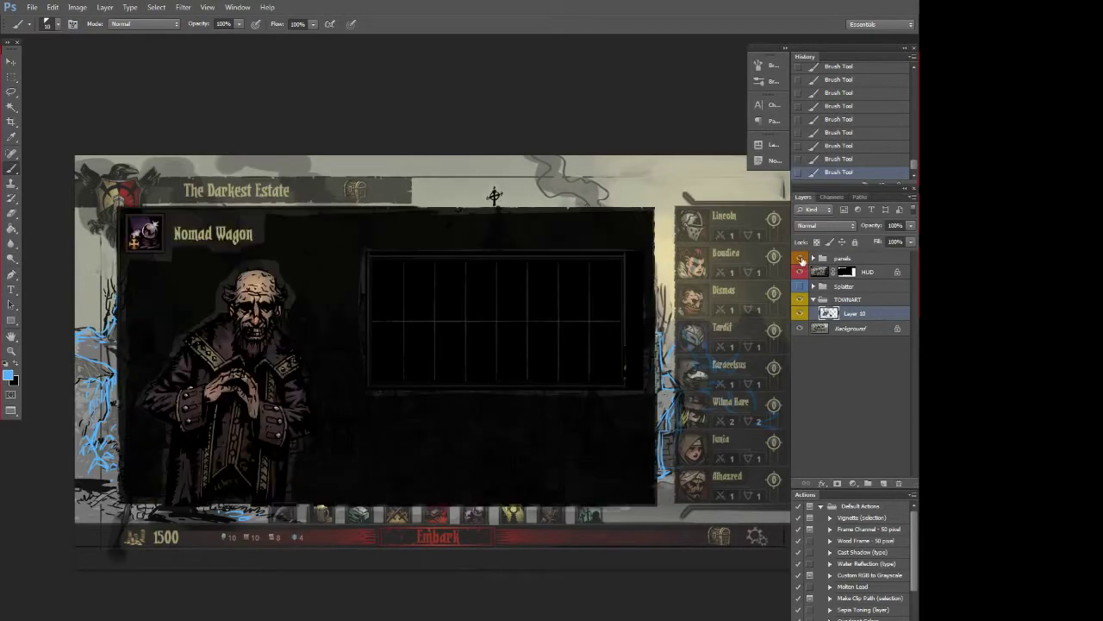
{"action": "key", "text": "ctrl+plus"}
{"action": "key", "text": "ctrl+plus"}
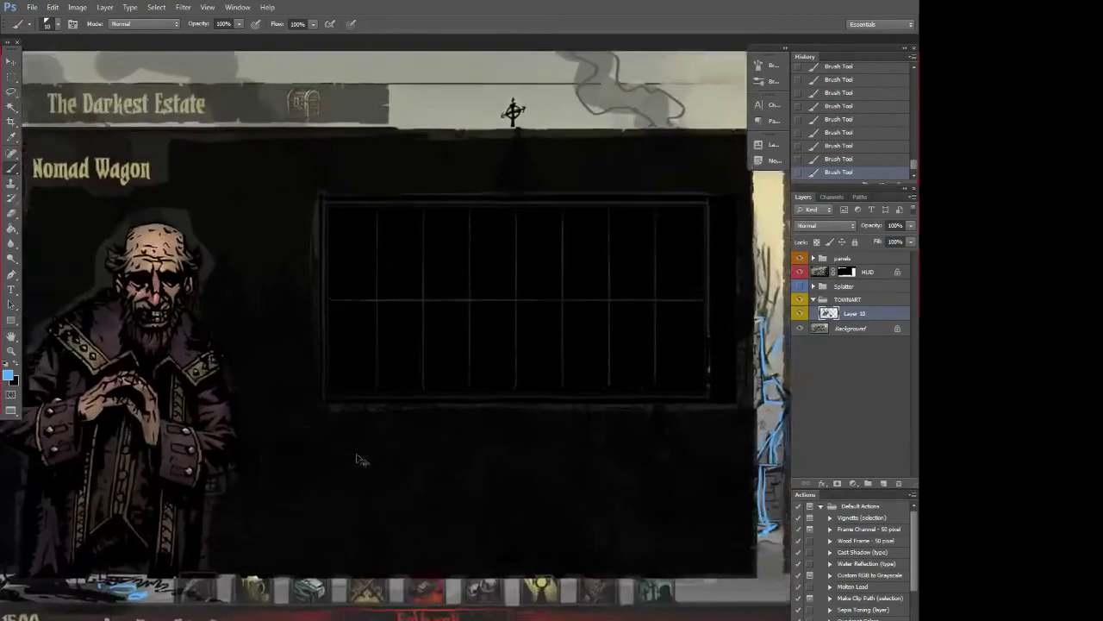
{"action": "left_click_drag", "start_coordinate": [399, 458], "coordinate": [525, 470]}
{"action": "mouse_move", "coordinate": [366, 484]}
{"action": "left_mouse_down"}
{"action": "mouse_move", "coordinate": [502, 494]}
{"action": "mouse_move", "coordinate": [574, 485]}
{"action": "left_mouse_up"}
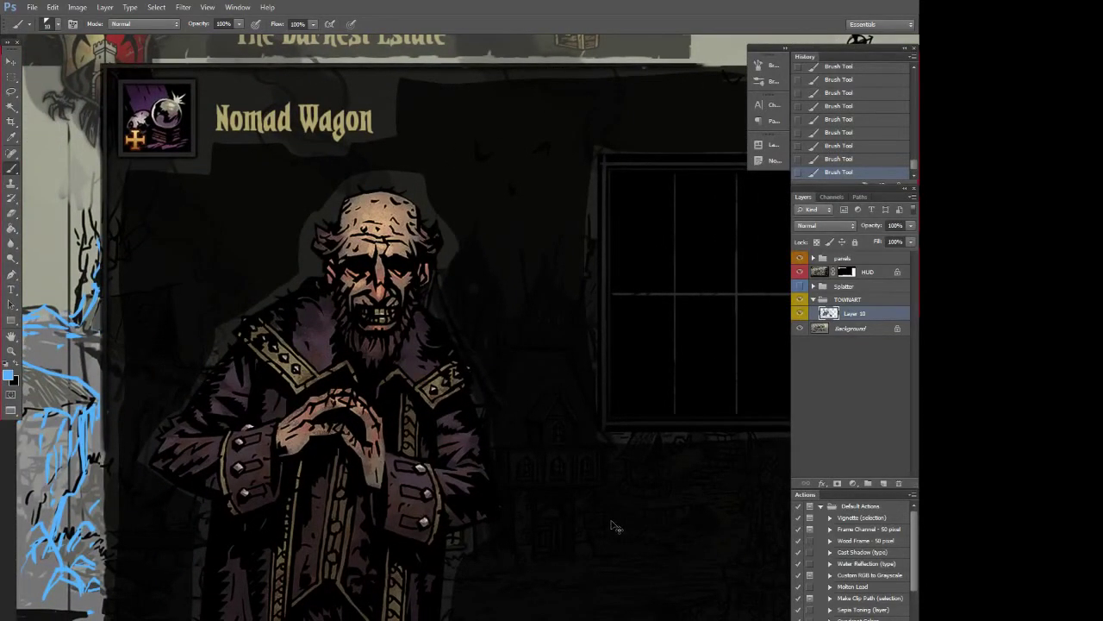
{"action": "scroll", "coordinate": [610, 526], "scroll_direction": "down", "scroll_amount": 2}
{"action": "scroll", "coordinate": [626, 505], "scroll_direction": "down", "scroll_amount": 2}
{"action": "left_click_drag", "start_coordinate": [623, 475], "coordinate": [603, 495]}
{"action": "left_click", "coordinate": [800, 258]}
{"action": "left_click_drag", "start_coordinate": [561, 529], "coordinate": [568, 501]}
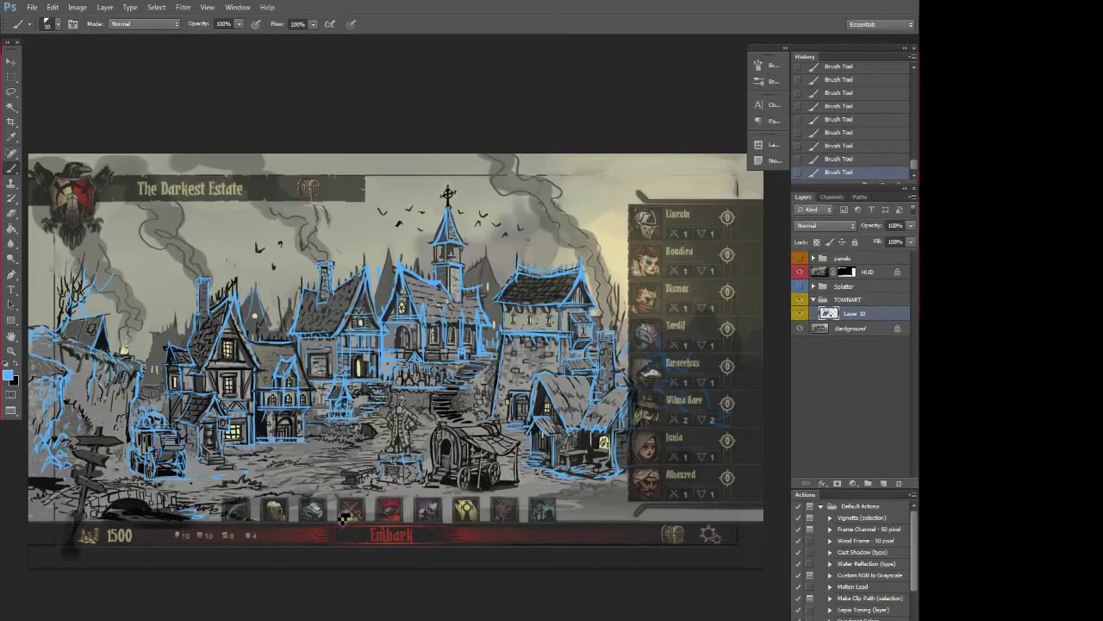
Circle the HUD's row of building icons in blue and check the row against the panels group
{"action": "mouse_move", "coordinate": [217, 519]}
{"action": "left_mouse_down"}
{"action": "mouse_move", "coordinate": [473, 538]}
{"action": "mouse_move", "coordinate": [543, 495]}
{"action": "left_mouse_up"}
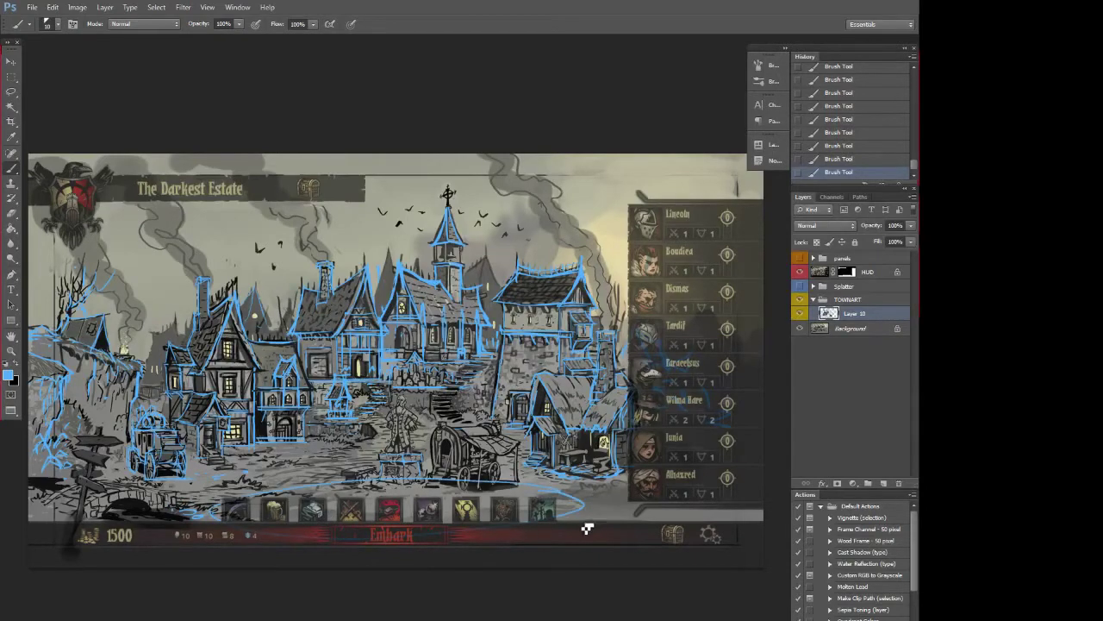
{"action": "left_click", "coordinate": [800, 258]}
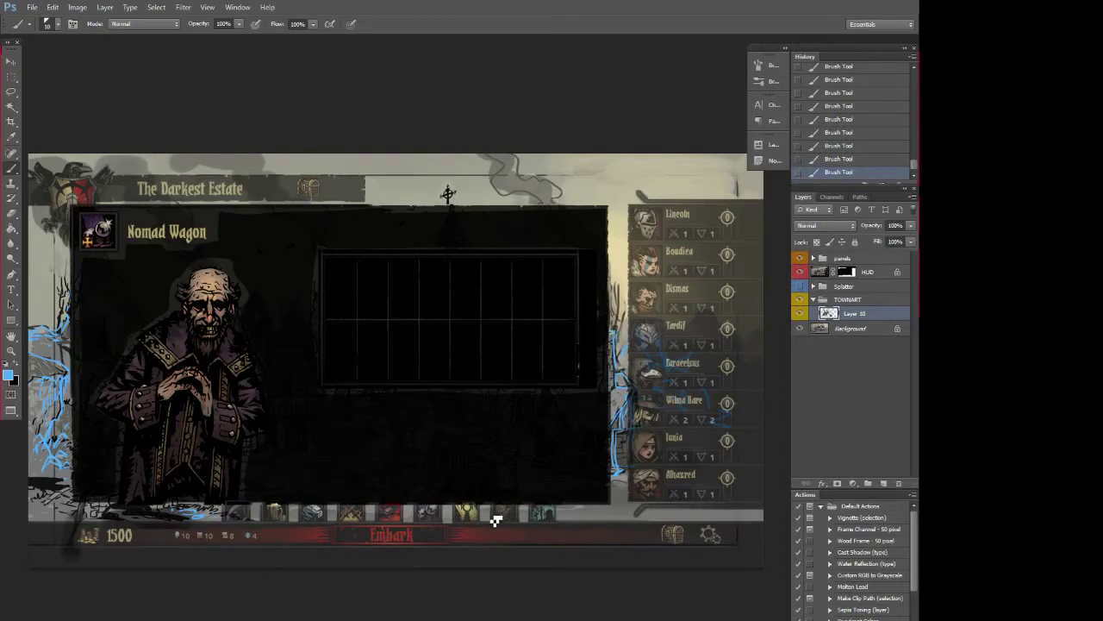
{"action": "left_click", "coordinate": [801, 259]}
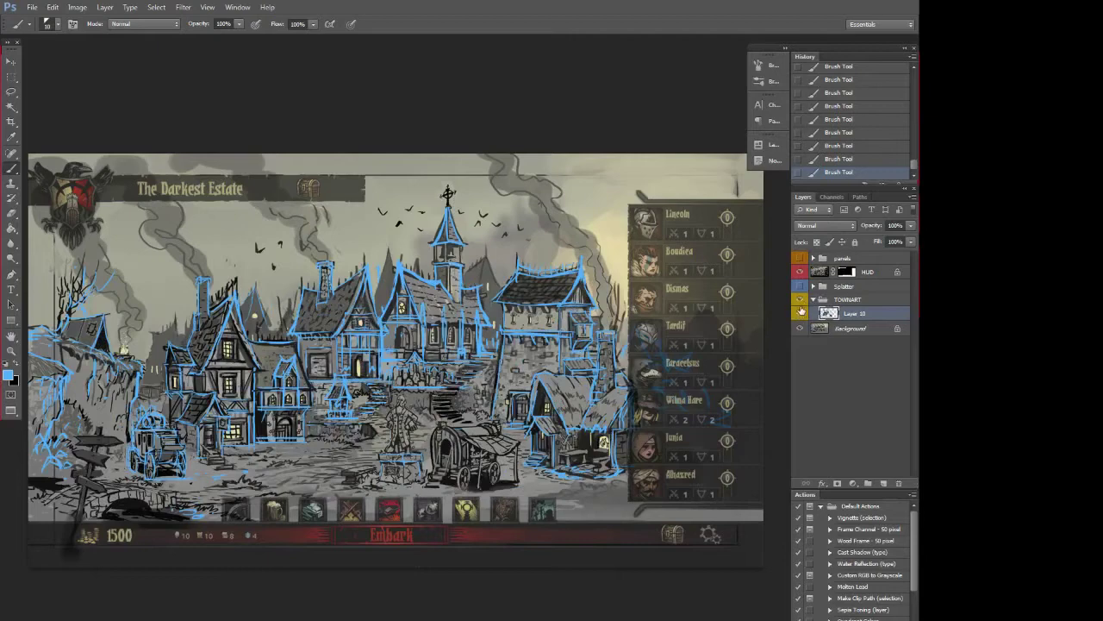
Toggle the visibility of Layer 10 and the HUD layer to compare the composition with and without each
{"action": "left_click", "coordinate": [800, 313]}
{"action": "left_click", "coordinate": [801, 313]}
{"action": "left_click", "coordinate": [800, 272]}
{"action": "left_click", "coordinate": [800, 272]}
Duplicate the HUD layer and hide the original
{"action": "left_click", "coordinate": [825, 273]}
{"action": "key", "text": "d"}
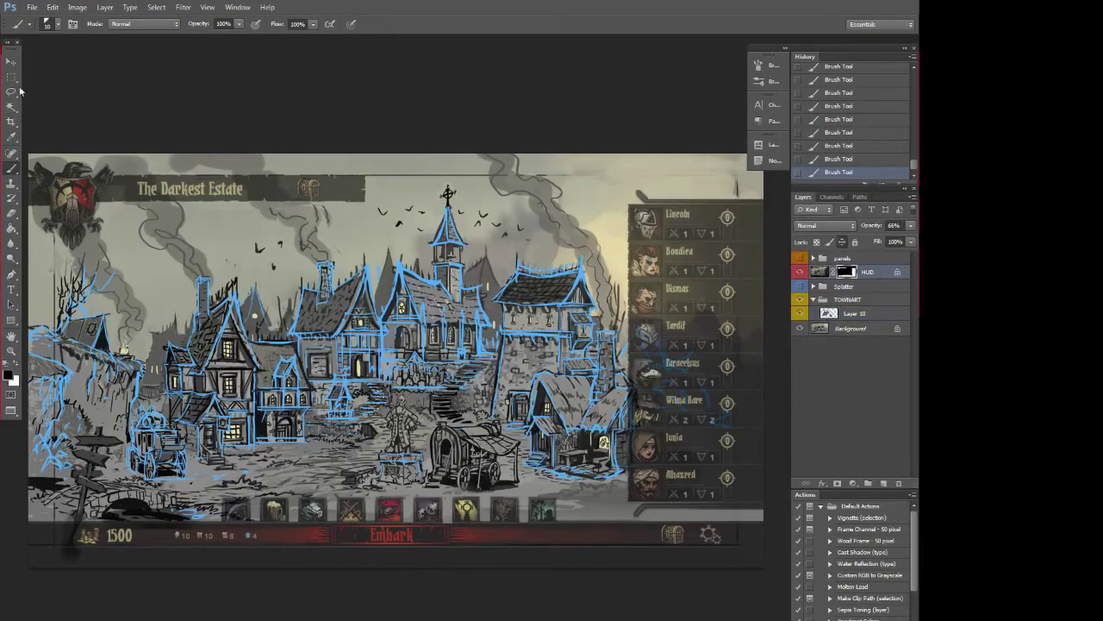
{"action": "key", "text": "m"}
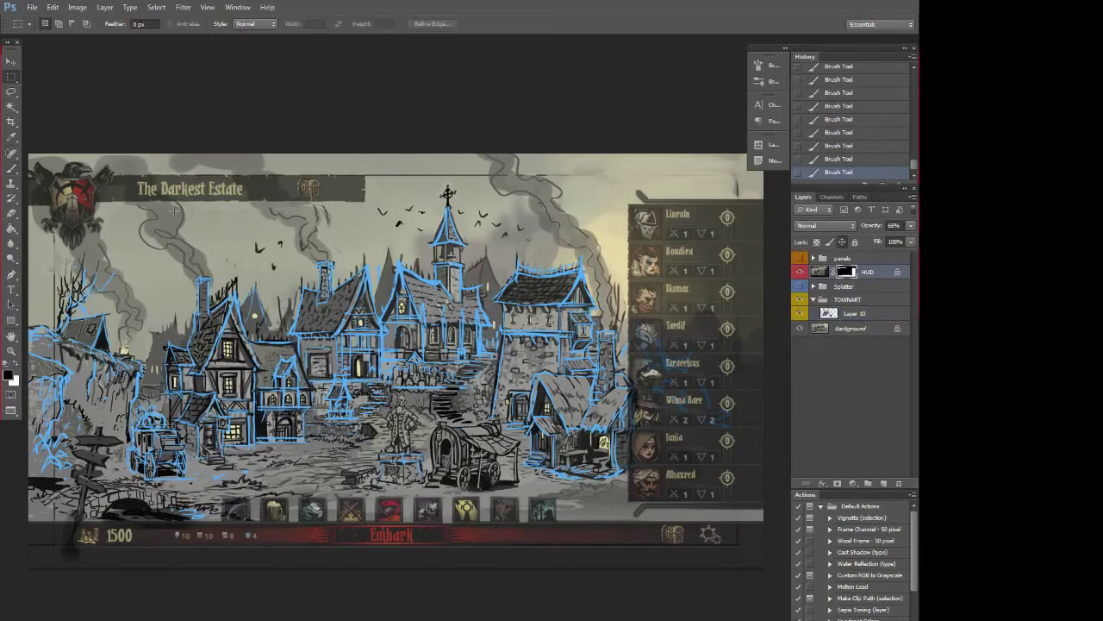
{"action": "left_click_drag", "start_coordinate": [866, 356], "coordinate": [883, 483]}
{"action": "left_click", "coordinate": [800, 287]}
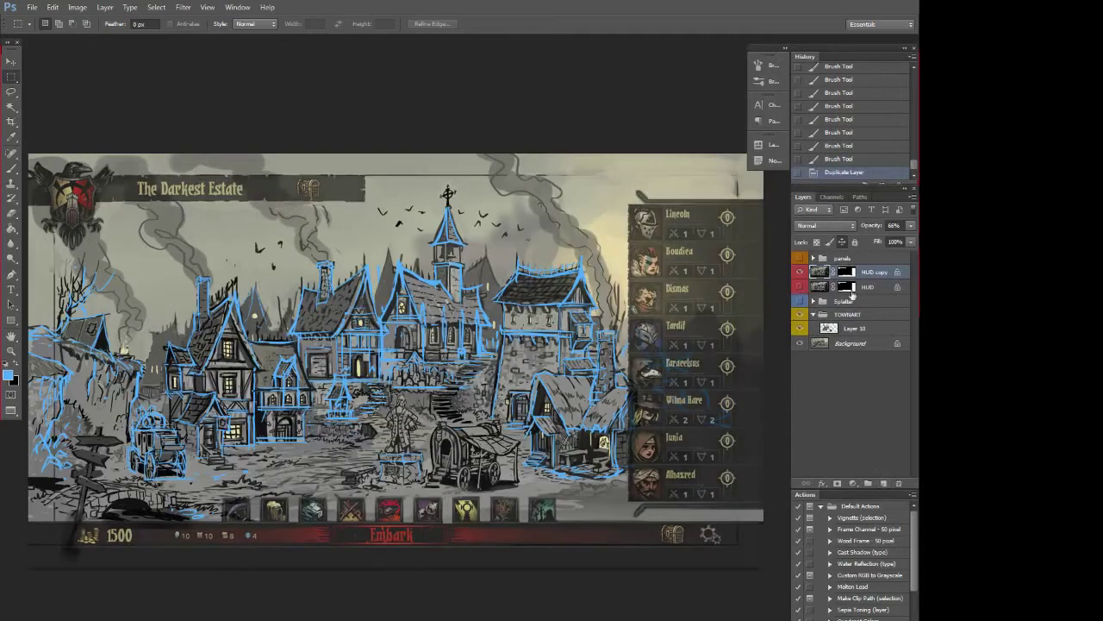
Fill a rectangular selection around the building icons with black on the HUD copy's mask, and deselect
{"action": "key", "text": "d"}
{"action": "left_click_drag", "start_coordinate": [576, 521], "coordinate": [176, 469]}
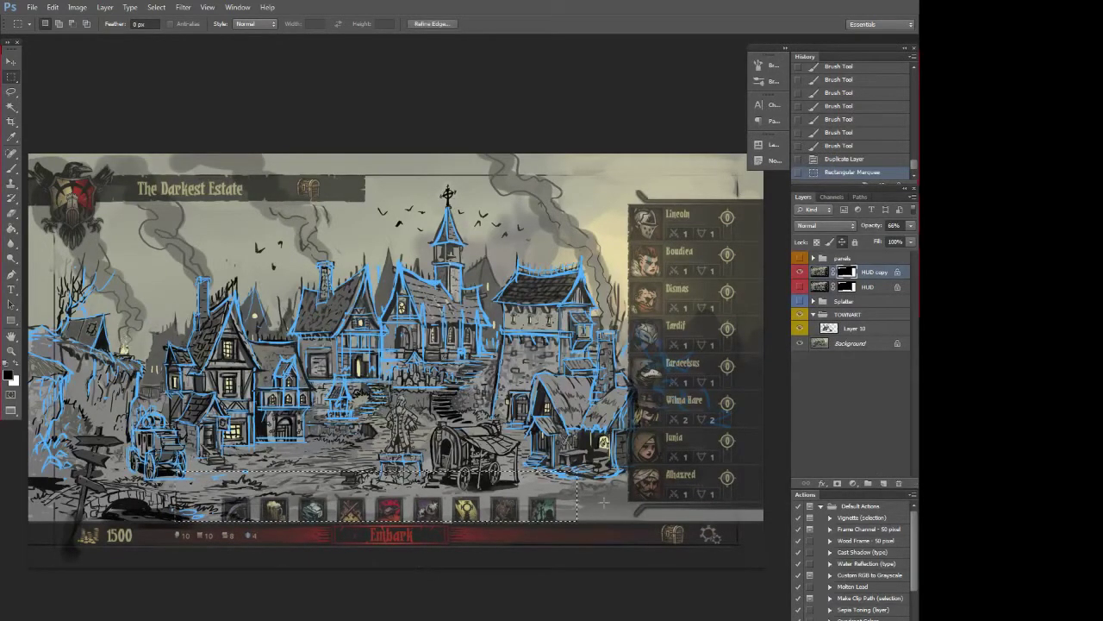
{"action": "key", "text": "alt+BackSpace"}
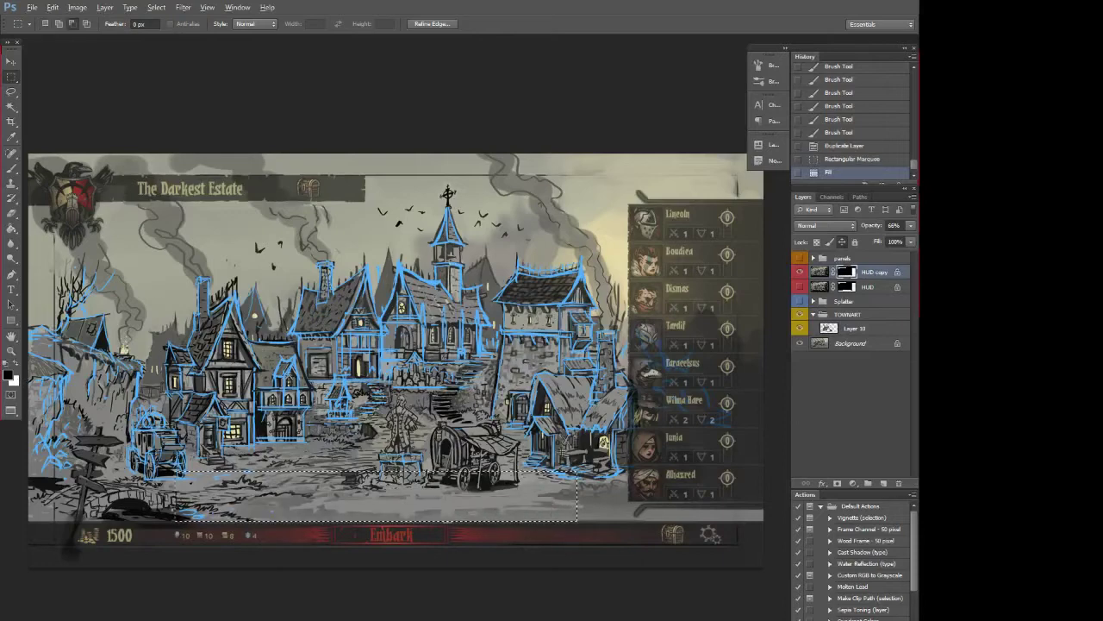
{"action": "key", "text": "ctrl+d"}
Sample the light blue and add a small brush stroke on Layer 10 at the middle house's roof edge
{"action": "mouse_move", "coordinate": [612, 507]}
{"action": "left_mouse_down"}
{"action": "mouse_move", "coordinate": [663, 496]}
{"action": "mouse_move", "coordinate": [640, 485]}
{"action": "left_mouse_up"}
{"action": "key", "text": "b"}
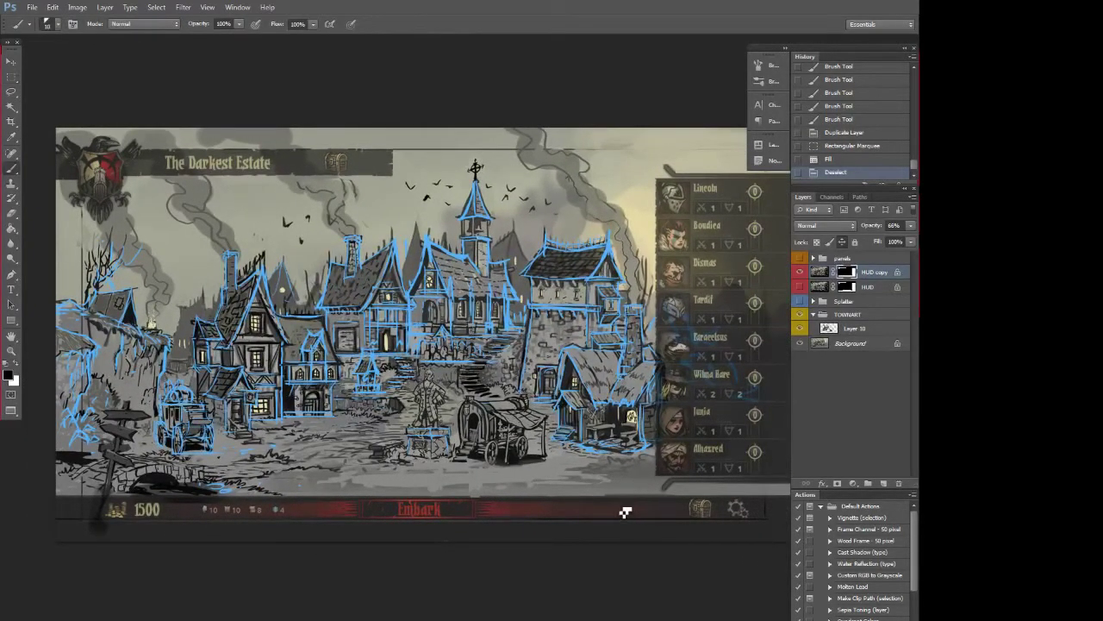
{"action": "left_click", "coordinate": [317, 306], "text": "alt"}
{"action": "left_click", "coordinate": [854, 328]}
{"action": "left_click", "coordinate": [333, 279], "text": "alt"}
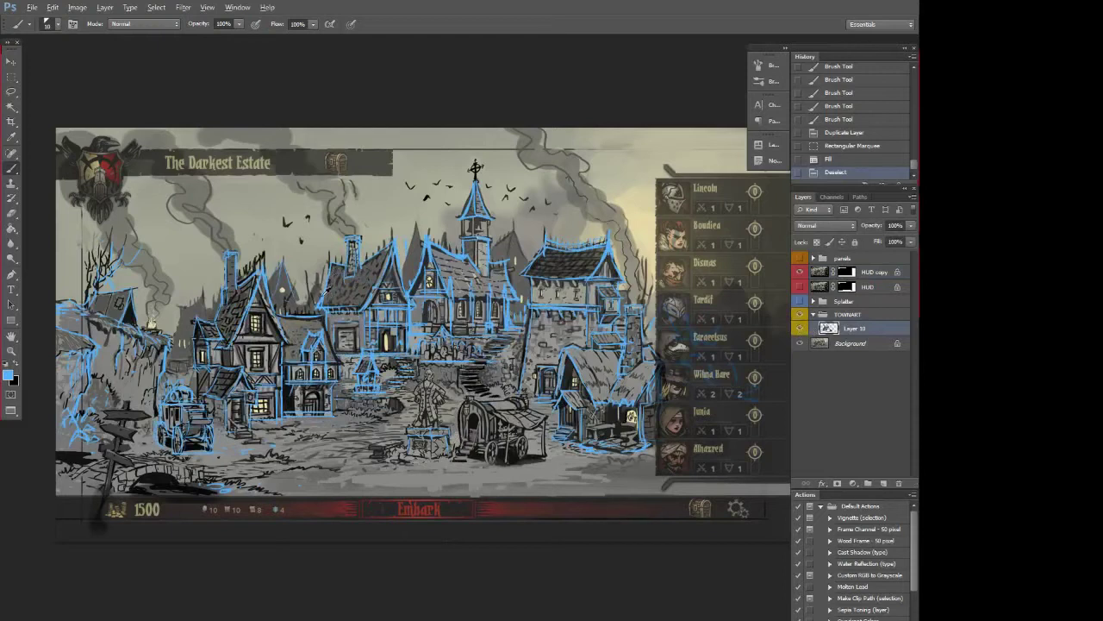
{"action": "left_click", "coordinate": [329, 311]}
{"action": "left_click", "coordinate": [473, 557]}
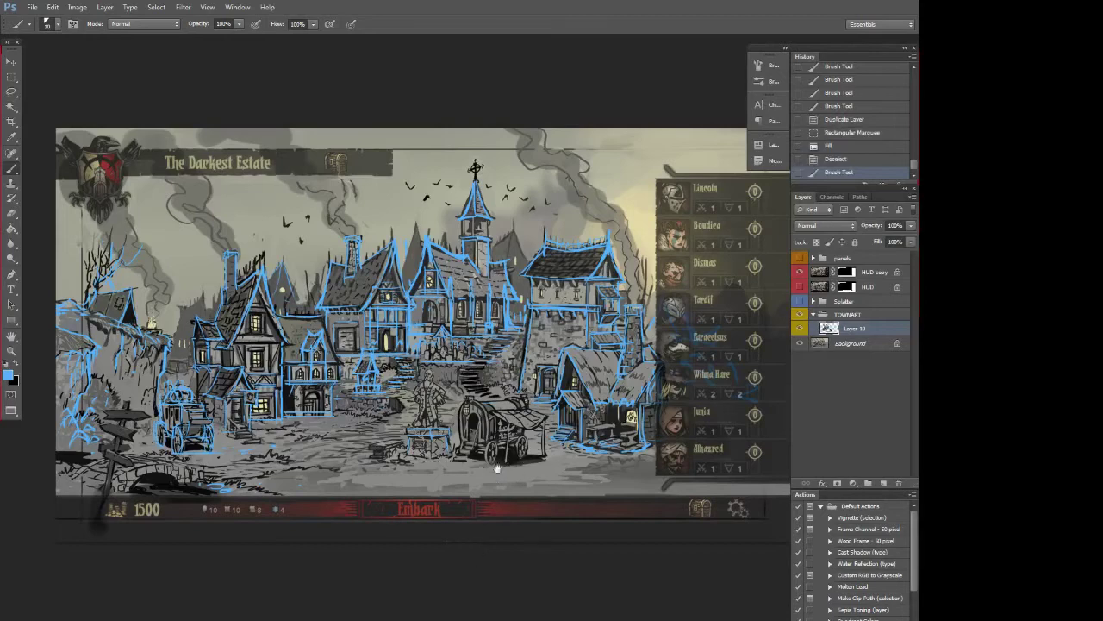
Resample the light blue and compare the town with Layer 10 hidden and shown
{"action": "mouse_move", "coordinate": [506, 490]}
{"action": "left_mouse_down"}
{"action": "mouse_move", "coordinate": [572, 485]}
{"action": "mouse_move", "coordinate": [517, 482]}
{"action": "mouse_move", "coordinate": [542, 486]}
{"action": "left_mouse_up"}
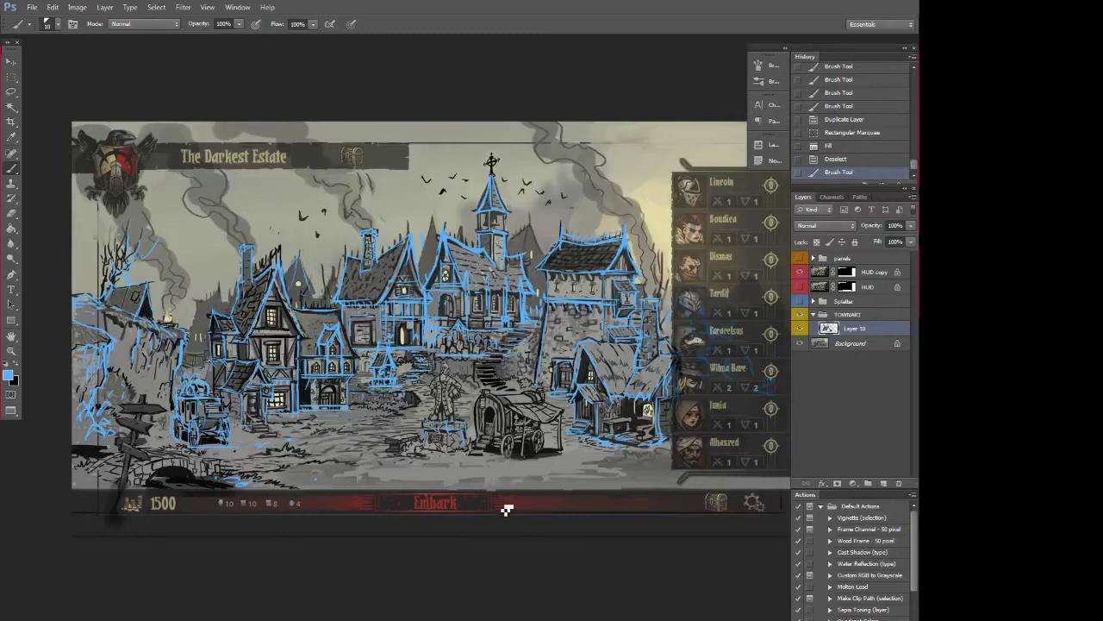
{"action": "key", "text": "d"}
{"action": "left_click", "coordinate": [279, 267], "text": "alt"}
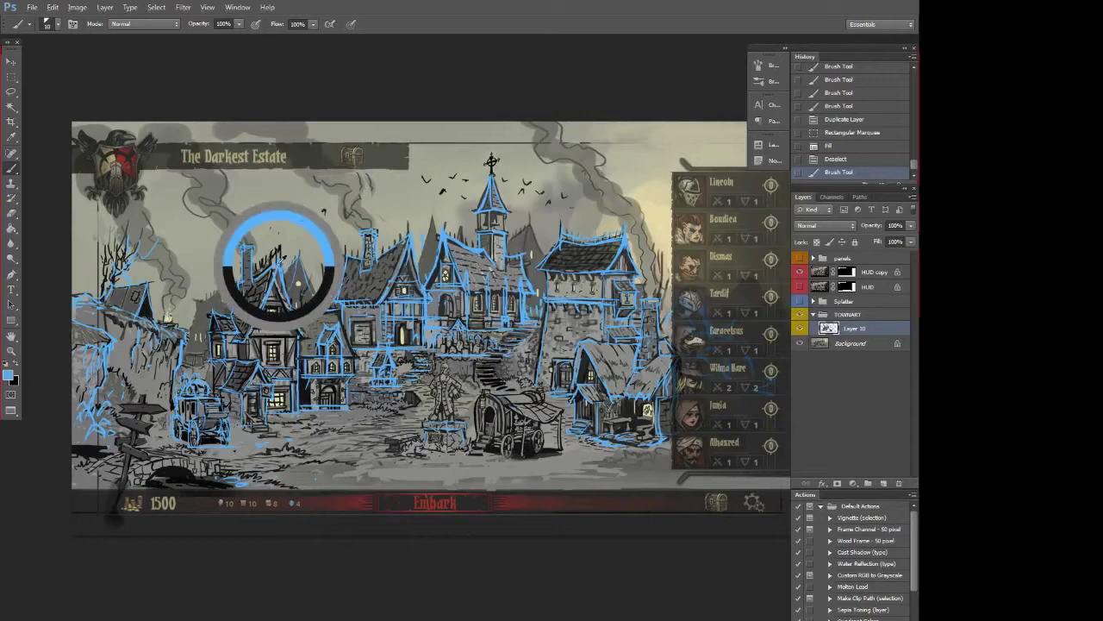
{"action": "left_click", "coordinate": [800, 329]}
{"action": "left_click", "coordinate": [800, 328]}
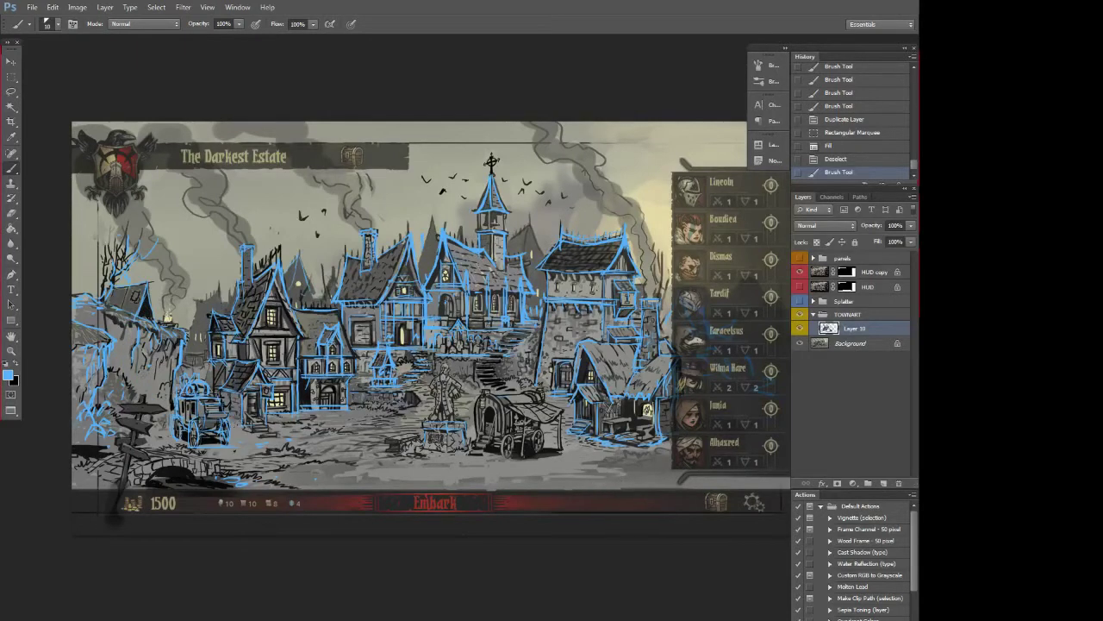
Sketch blue strokes on the thatched hut's front and roof, undoing the unwanted ones
{"action": "left_click_drag", "start_coordinate": [640, 424], "coordinate": [617, 388]}
{"action": "left_click_drag", "start_coordinate": [619, 392], "coordinate": [629, 385]}
{"action": "mouse_move", "coordinate": [631, 386]}
{"action": "left_mouse_down"}
{"action": "mouse_move", "coordinate": [601, 362]}
{"action": "mouse_move", "coordinate": [621, 360]}
{"action": "left_mouse_up"}
{"action": "key", "text": "ctrl+z"}
{"action": "key", "text": "ctrl+z"}
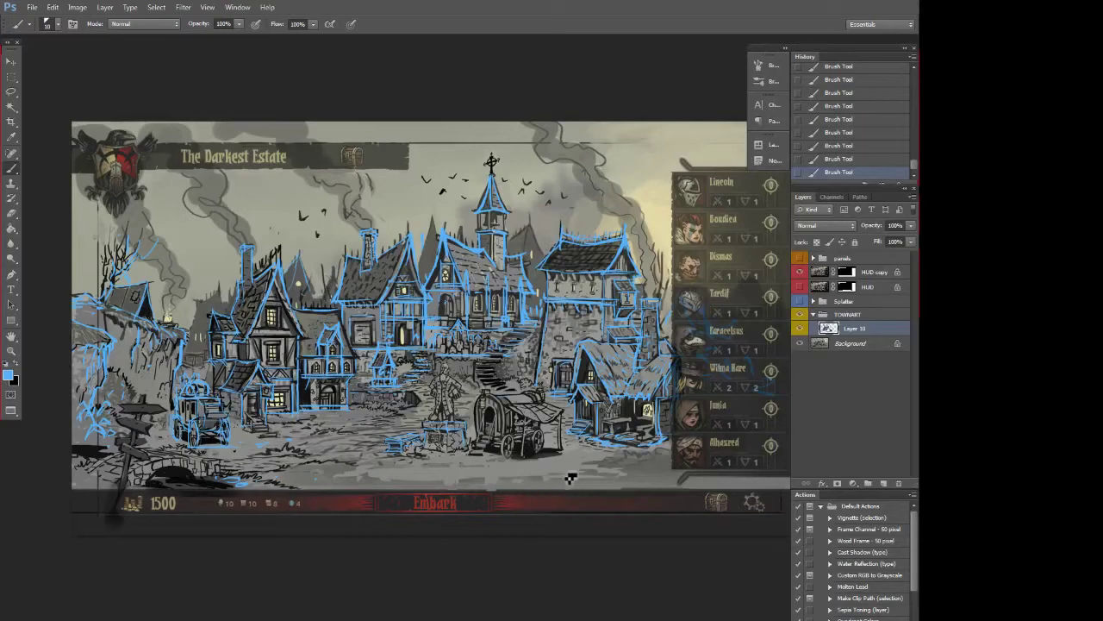
{"action": "mouse_move", "coordinate": [561, 469]}
{"action": "left_mouse_down"}
{"action": "mouse_move", "coordinate": [590, 470]}
{"action": "mouse_move", "coordinate": [568, 473]}
{"action": "left_mouse_up"}
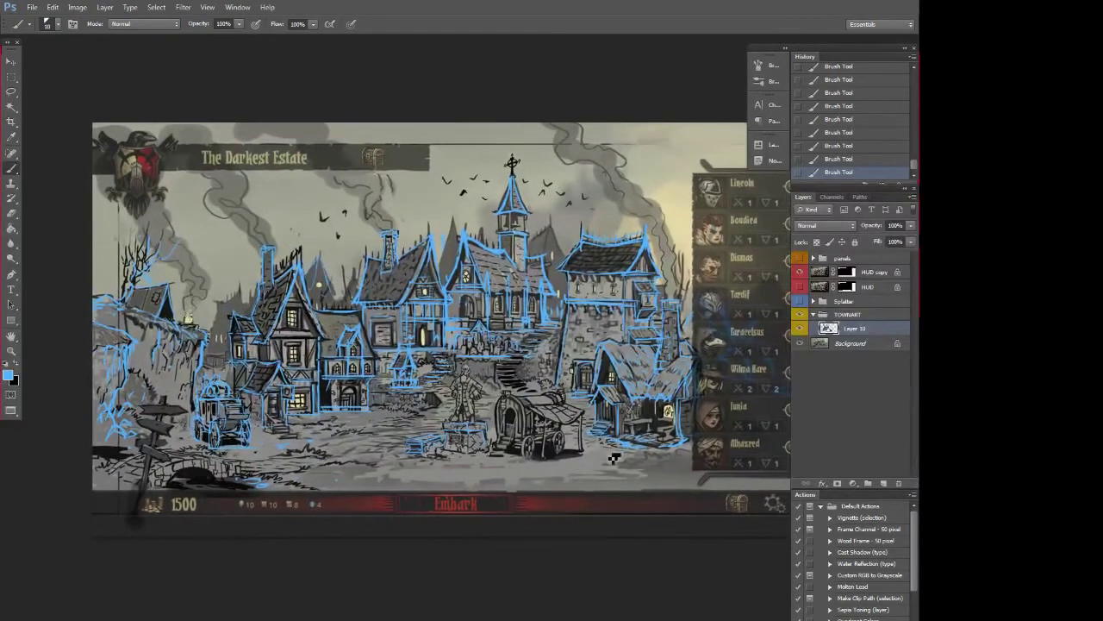
Sample the dark ink tone and compare the town with Layer 10 hidden and shown
{"action": "left_click", "coordinate": [247, 450], "text": "alt"}
{"action": "key", "text": "x"}
{"action": "left_click_drag", "start_coordinate": [599, 518], "coordinate": [570, 533]}
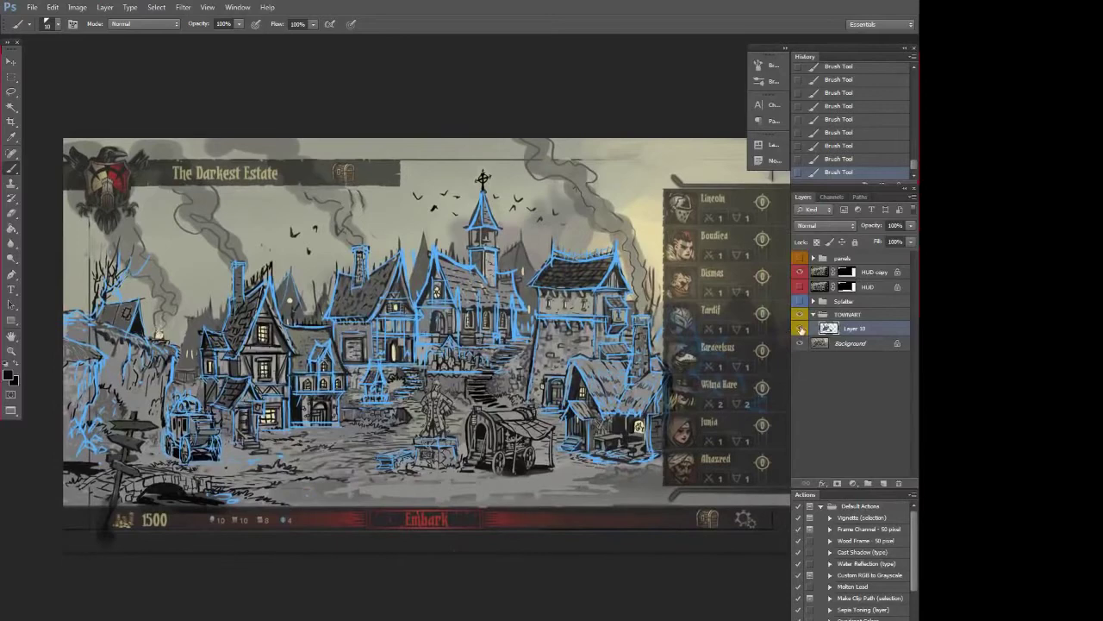
{"action": "left_click", "coordinate": [800, 330]}
{"action": "left_click", "coordinate": [800, 330]}
{"action": "left_click", "coordinate": [801, 330]}
{"action": "left_click", "coordinate": [801, 330]}
Set the brush size to 22 px and sample the dark tone from the half-timbered house's roof
{"action": "right_click", "coordinate": [292, 293]}
{"action": "left_click_drag", "start_coordinate": [305, 315], "coordinate": [306, 315]}
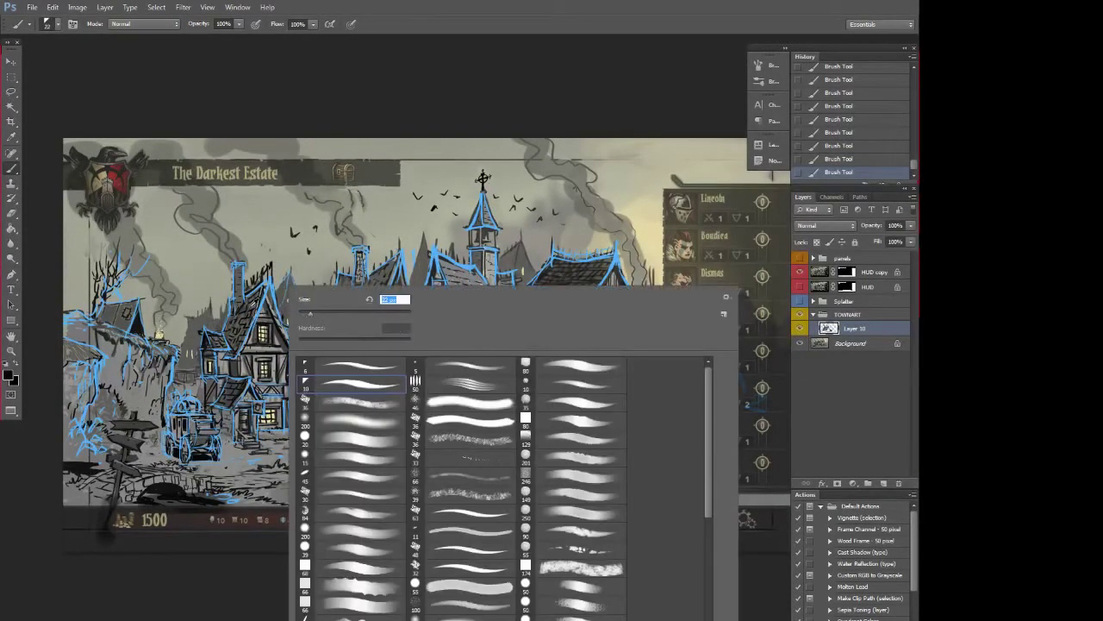
{"action": "left_click", "coordinate": [260, 305], "text": "alt"}
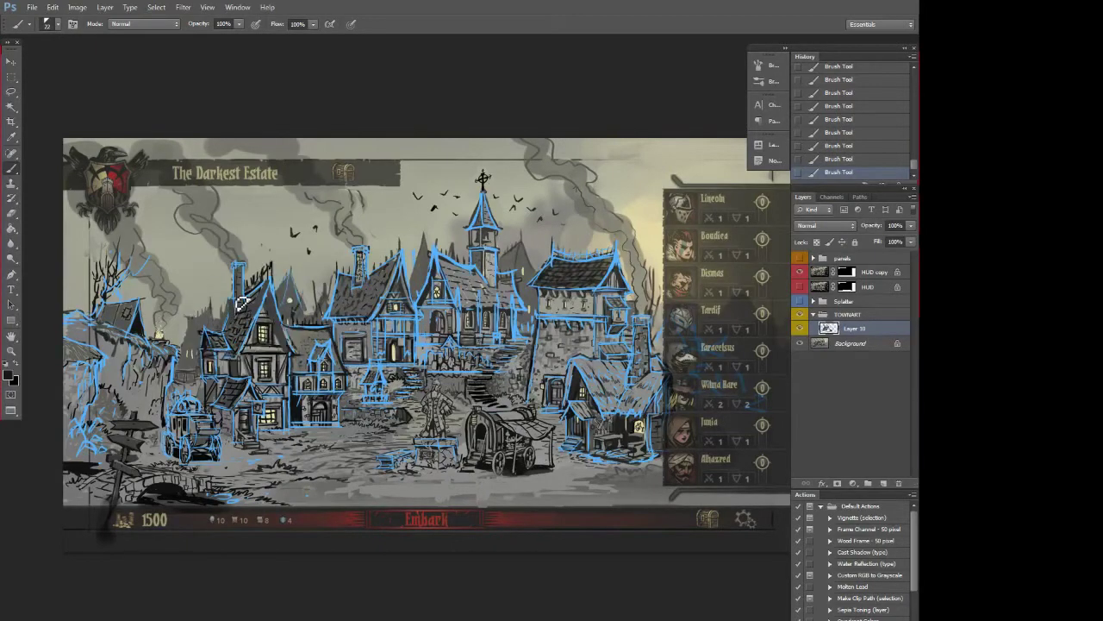
{"action": "mouse_move", "coordinate": [612, 533]}
{"action": "left_mouse_down"}
{"action": "mouse_move", "coordinate": [629, 526]}
{"action": "mouse_move", "coordinate": [618, 523]}
{"action": "left_mouse_up"}
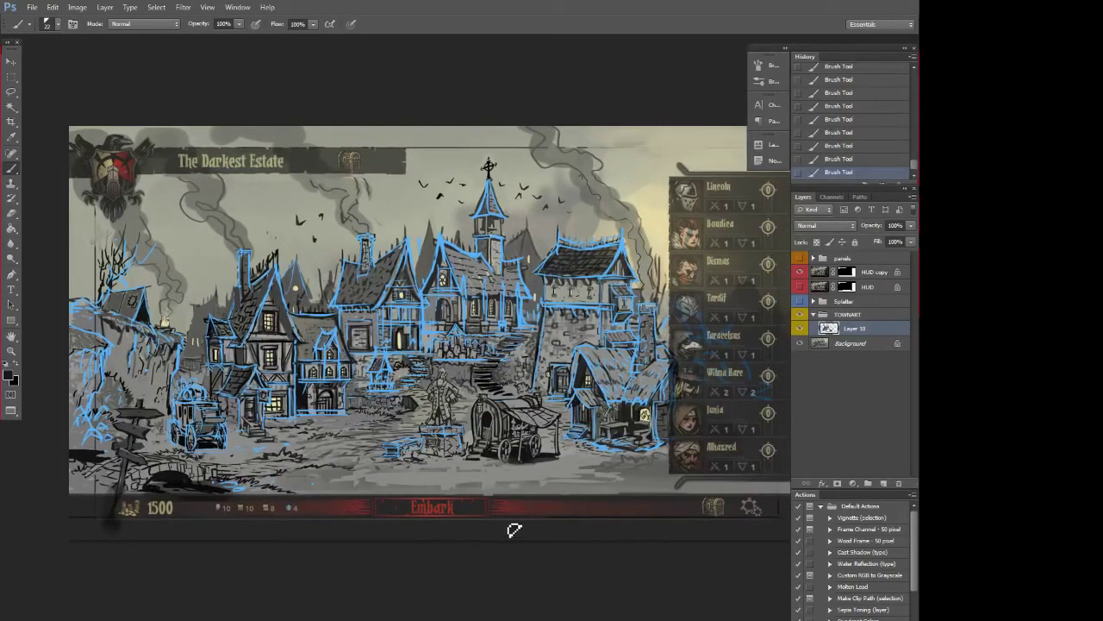
{"action": "left_click_drag", "start_coordinate": [543, 464], "coordinate": [508, 476]}
{"action": "left_click_drag", "start_coordinate": [591, 483], "coordinate": [598, 517]}
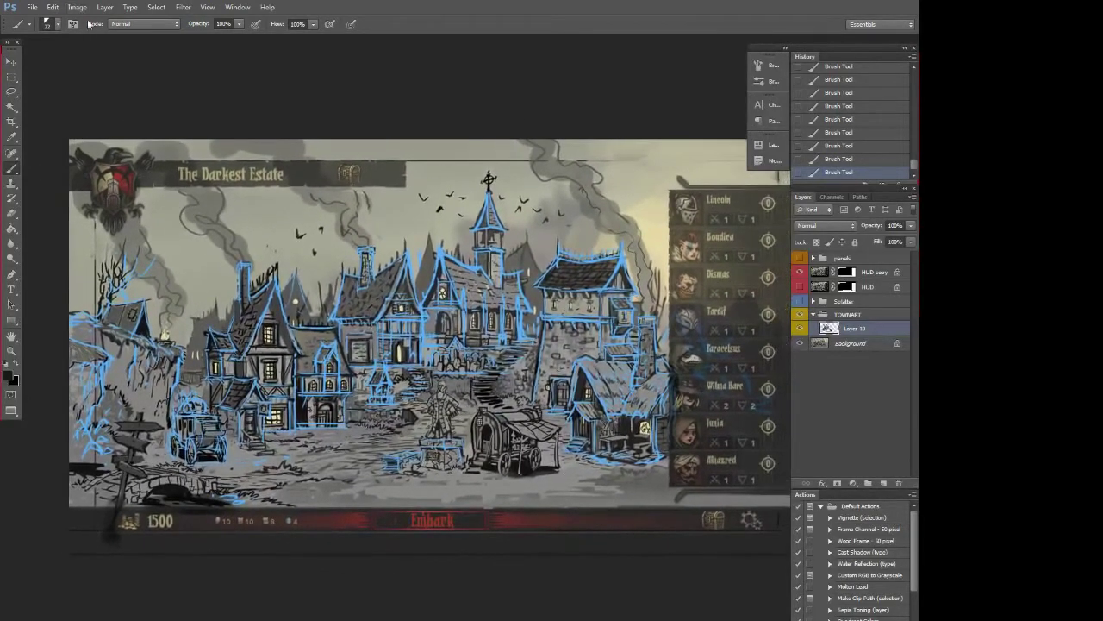
Flip the whole canvas horizontally to check the town composition in mirror view
{"action": "left_click", "coordinate": [76, 7]}
{"action": "mouse_move", "coordinate": [183, 112]}
{"action": "left_click", "coordinate": [259, 162]}
{"action": "left_click_drag", "start_coordinate": [640, 512], "coordinate": [544, 514]}
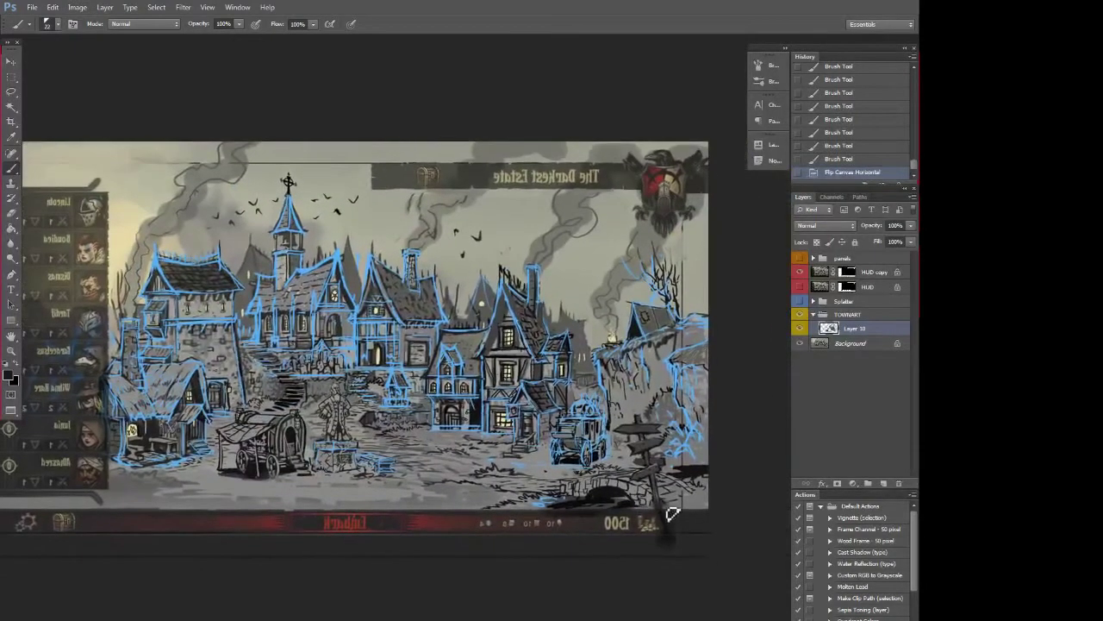
{"action": "scroll", "coordinate": [645, 487], "scroll_direction": "left", "scroll_amount": 1}
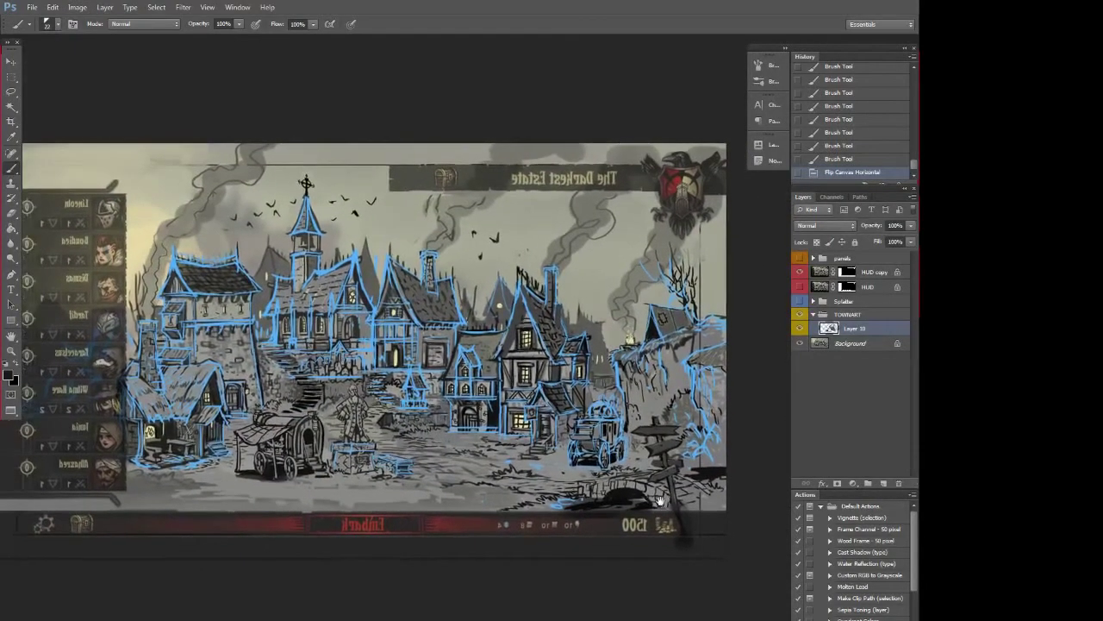
Sample the light blue, add a layer above Layer 10, and draw vertical guide strokes through the house and church gables
{"action": "left_click", "coordinate": [518, 289], "text": "alt"}
{"action": "left_click", "coordinate": [884, 488]}
{"action": "left_click_drag", "start_coordinate": [522, 245], "coordinate": [522, 509]}
{"action": "left_click_drag", "start_coordinate": [390, 222], "coordinate": [390, 327]}
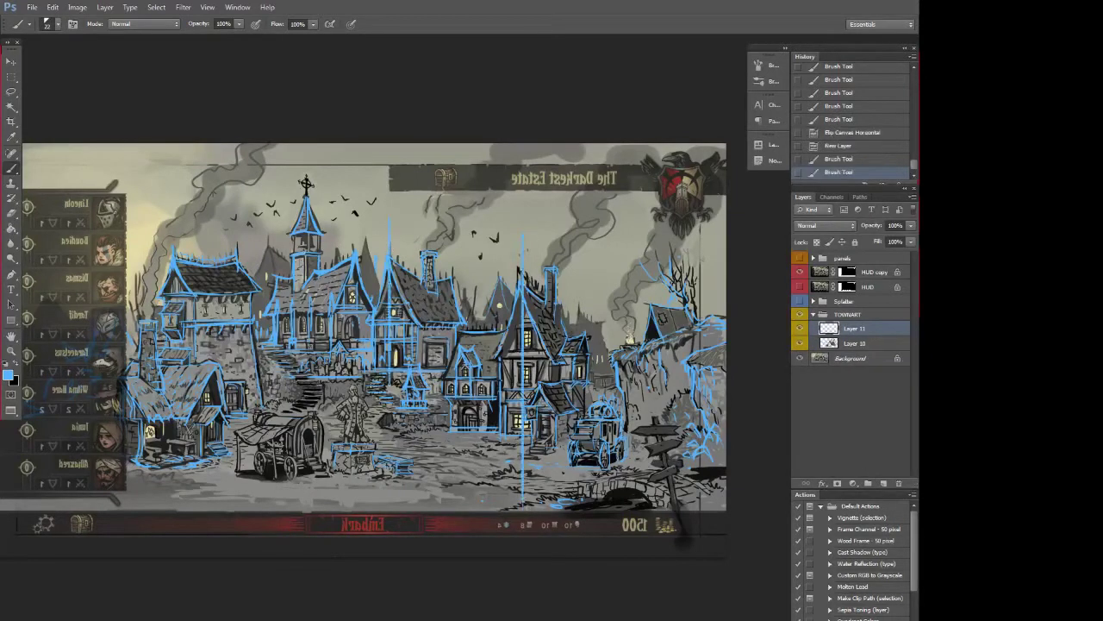
{"action": "left_click_drag", "start_coordinate": [460, 264], "coordinate": [459, 324]}
{"action": "key", "text": "ctrl+z"}
{"action": "left_click_drag", "start_coordinate": [353, 221], "coordinate": [352, 339]}
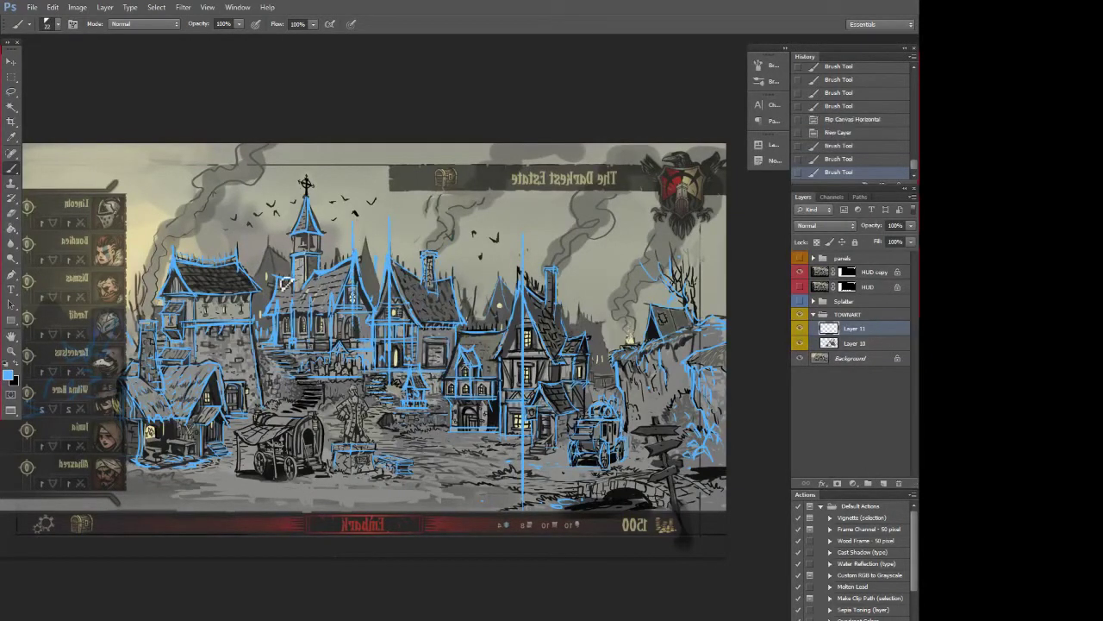
Sketch blue strokes on the church's roof end and wall, comparing the latest strokes undone and redone, and sample the dark tone
{"action": "mouse_move", "coordinate": [286, 283]}
{"action": "left_mouse_down"}
{"action": "mouse_move", "coordinate": [342, 267]}
{"action": "mouse_move", "coordinate": [282, 278]}
{"action": "mouse_move", "coordinate": [293, 266]}
{"action": "left_mouse_up"}
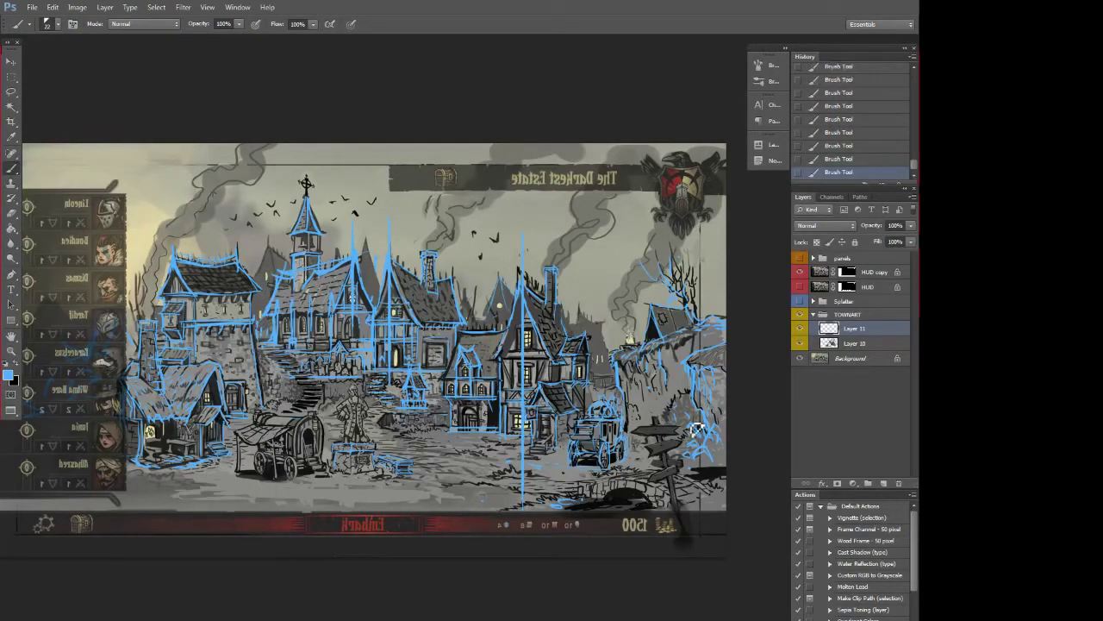
{"action": "key", "text": "ctrl+alt+z"}
{"action": "key", "text": "ctrl+alt+z"}
{"action": "key", "text": "ctrl+alt+z"}
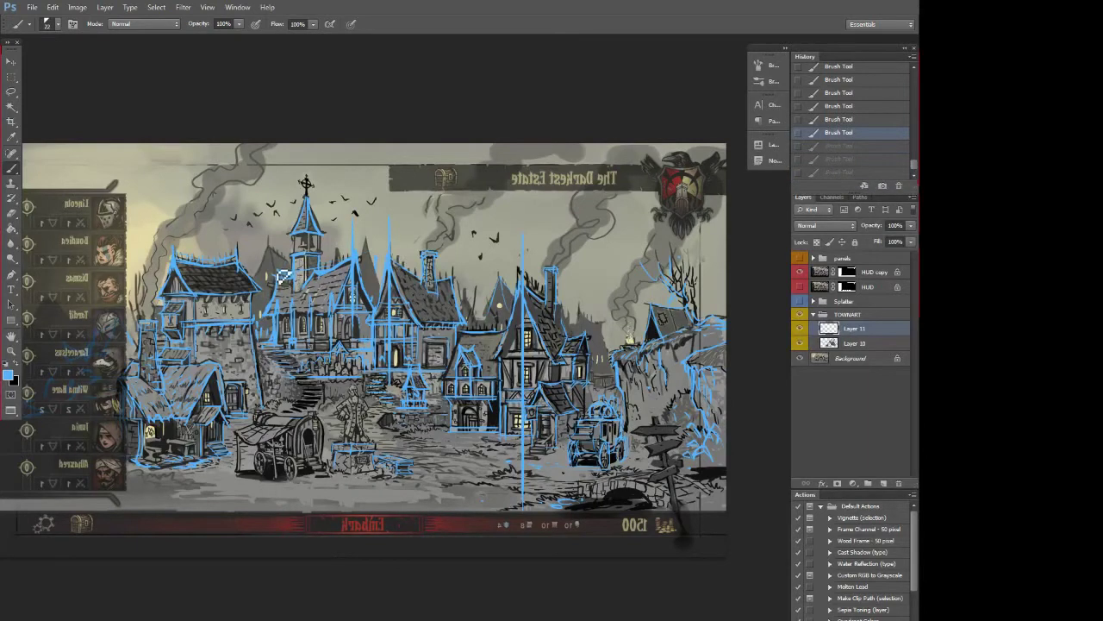
{"action": "key", "text": "ctrl+shift+z"}
{"action": "key", "text": "ctrl+shift+z"}
{"action": "key", "text": "ctrl+shift+z"}
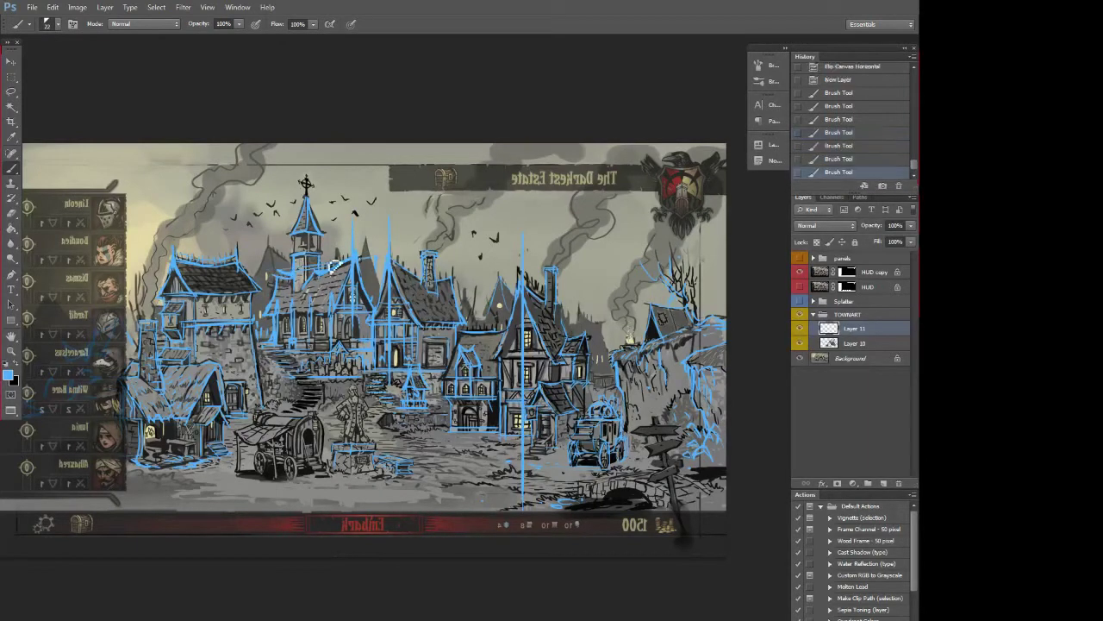
{"action": "left_click_drag", "start_coordinate": [282, 274], "coordinate": [278, 321]}
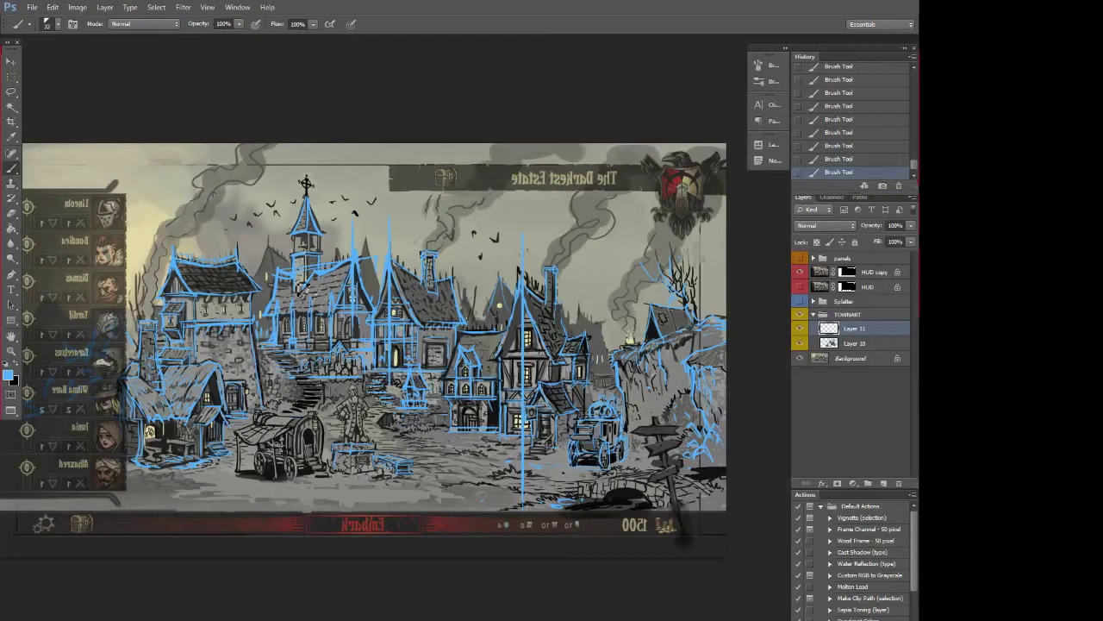
{"action": "left_click", "coordinate": [283, 291], "text": "alt"}
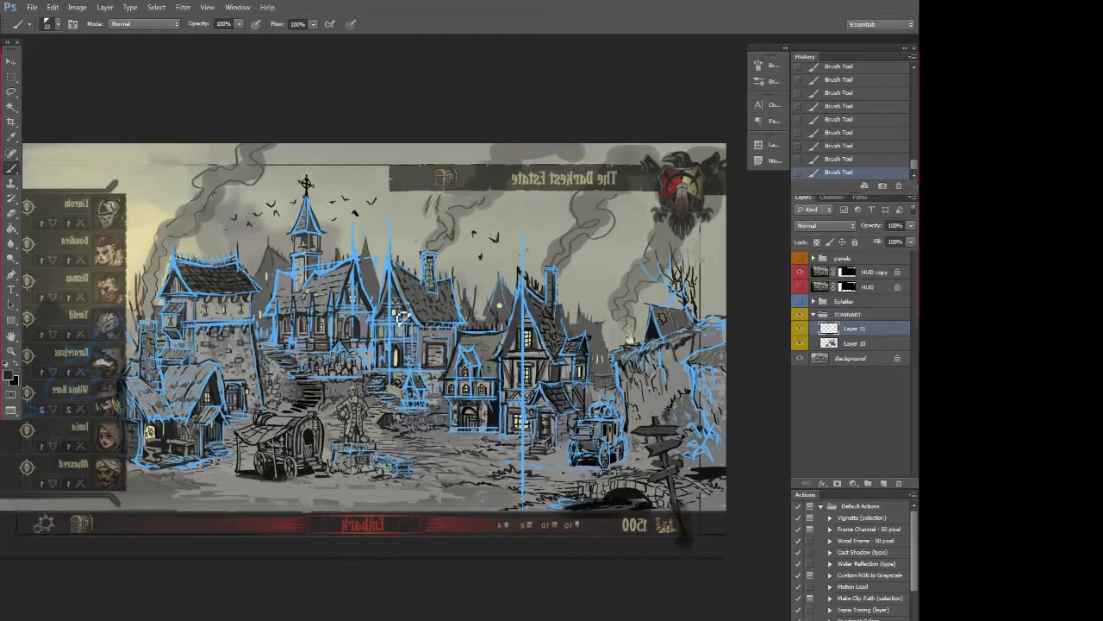
Lasso the church with its steeple, paste a merged copy as a new layer, and shift it slightly left and up
{"action": "left_click", "coordinate": [11, 91]}
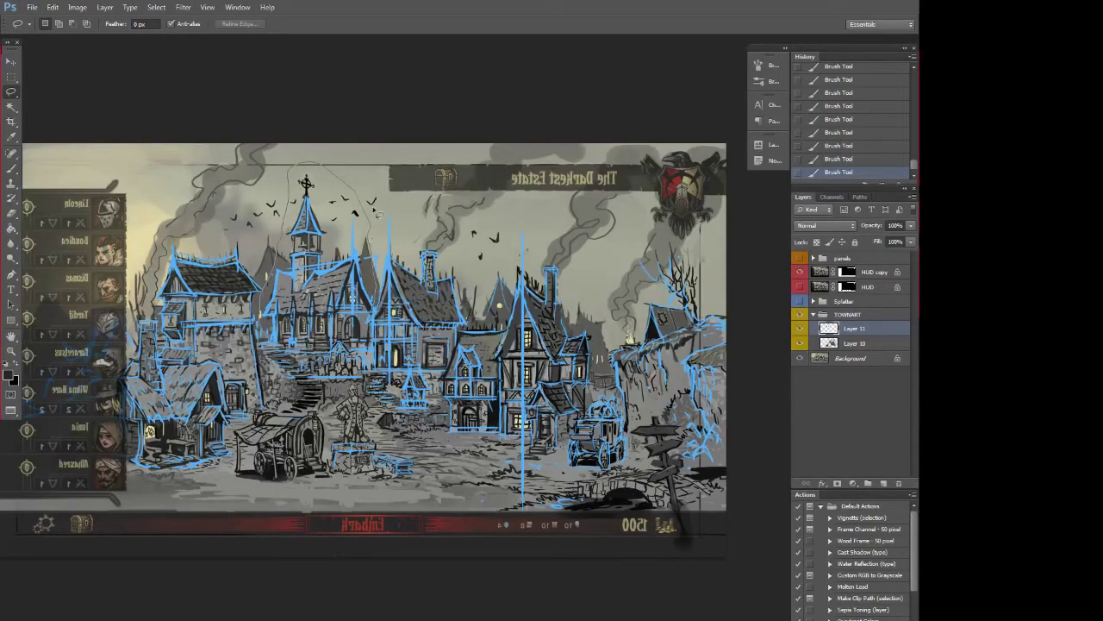
{"action": "left_click_drag", "start_coordinate": [377, 216], "coordinate": [289, 170]}
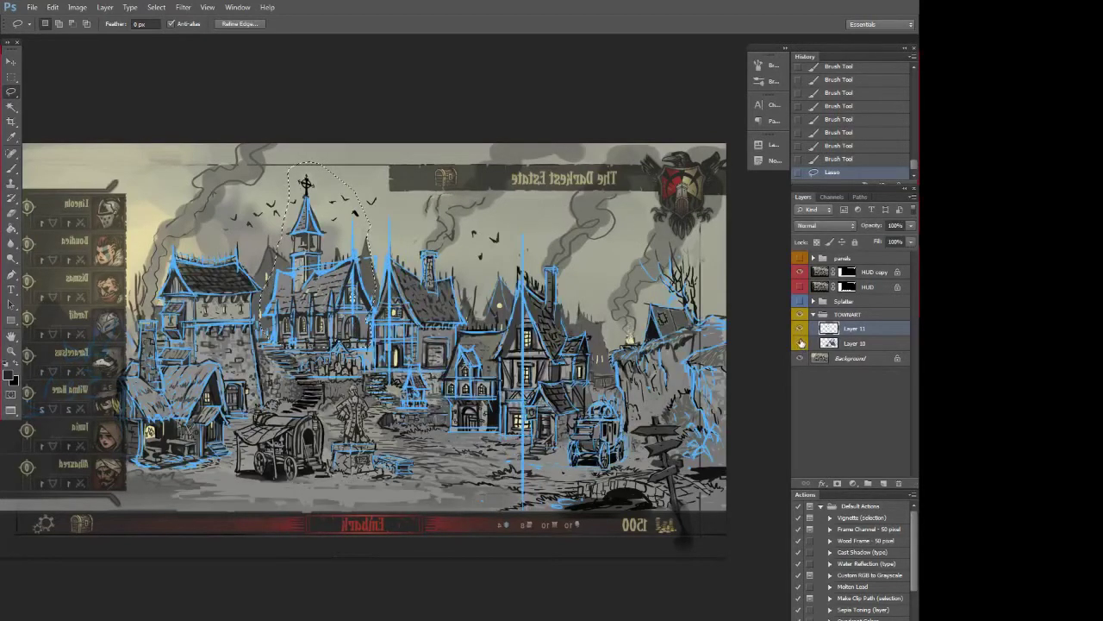
{"action": "key", "text": "ctrl+c"}
{"action": "key", "text": "ctrl+v"}
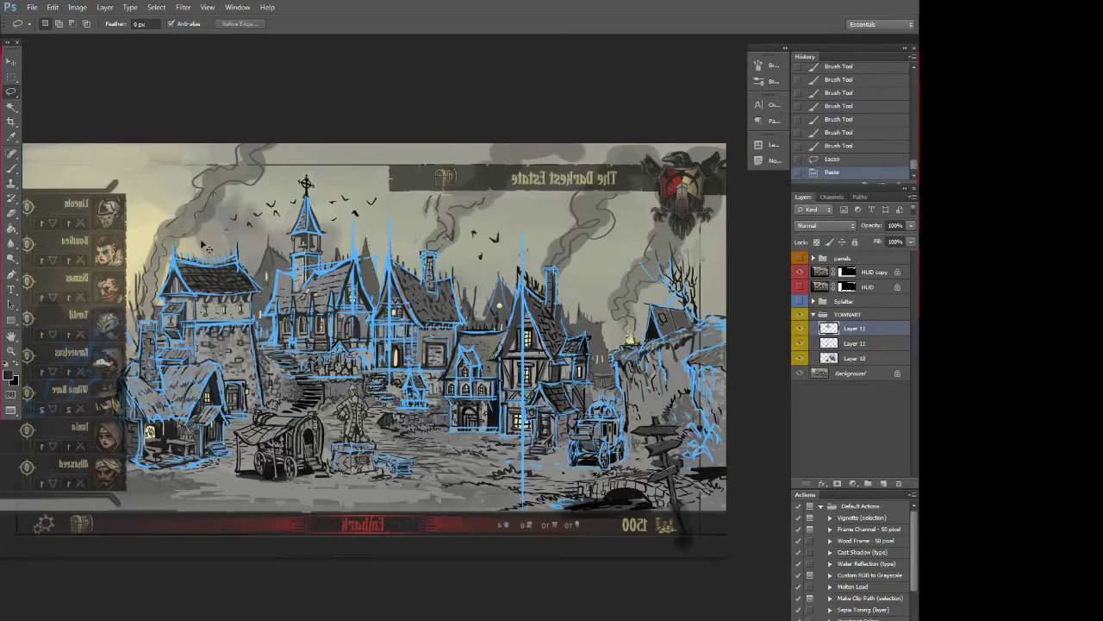
{"action": "left_click", "coordinate": [10, 63]}
{"action": "left_click_drag", "start_coordinate": [354, 302], "coordinate": [349, 288]}
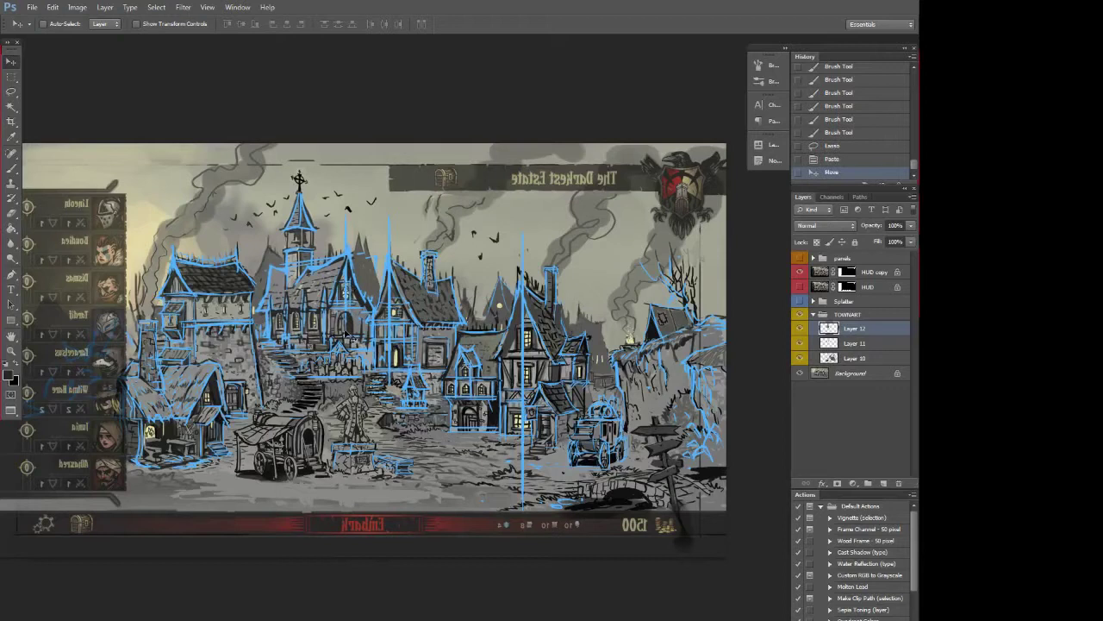
{"action": "left_click_drag", "start_coordinate": [345, 332], "coordinate": [346, 331]}
Lasso and clear an unwanted part of the church copy near its base, deselect, and nudge the copy slightly right
{"action": "left_click", "coordinate": [12, 93]}
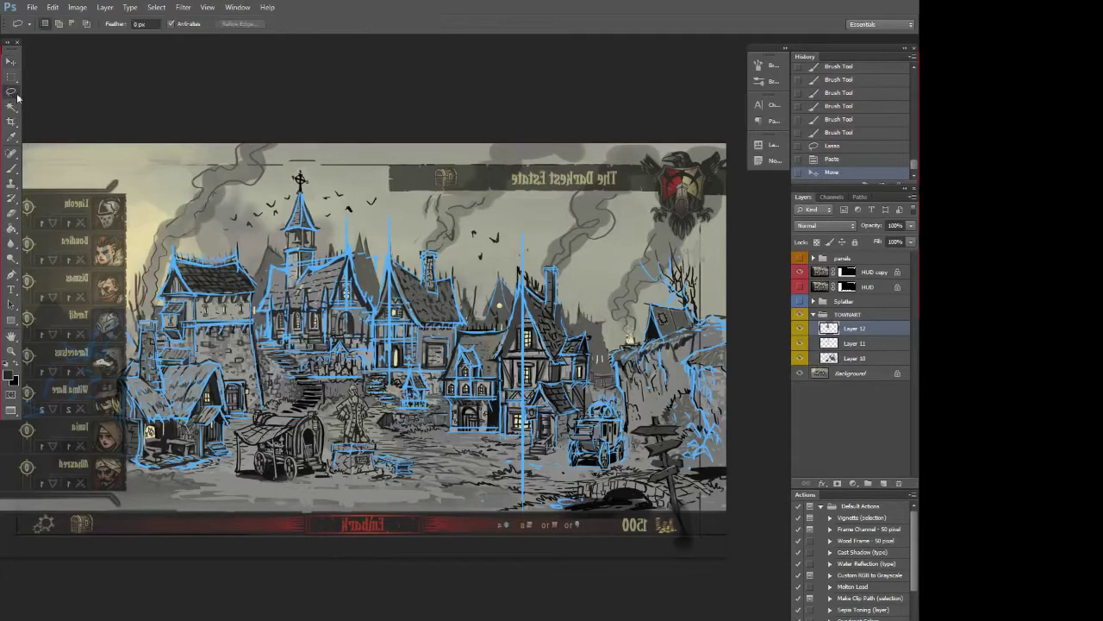
{"action": "left_click_drag", "start_coordinate": [258, 299], "coordinate": [375, 345]}
{"action": "key", "text": "Delete"}
{"action": "key", "text": "ctrl+d"}
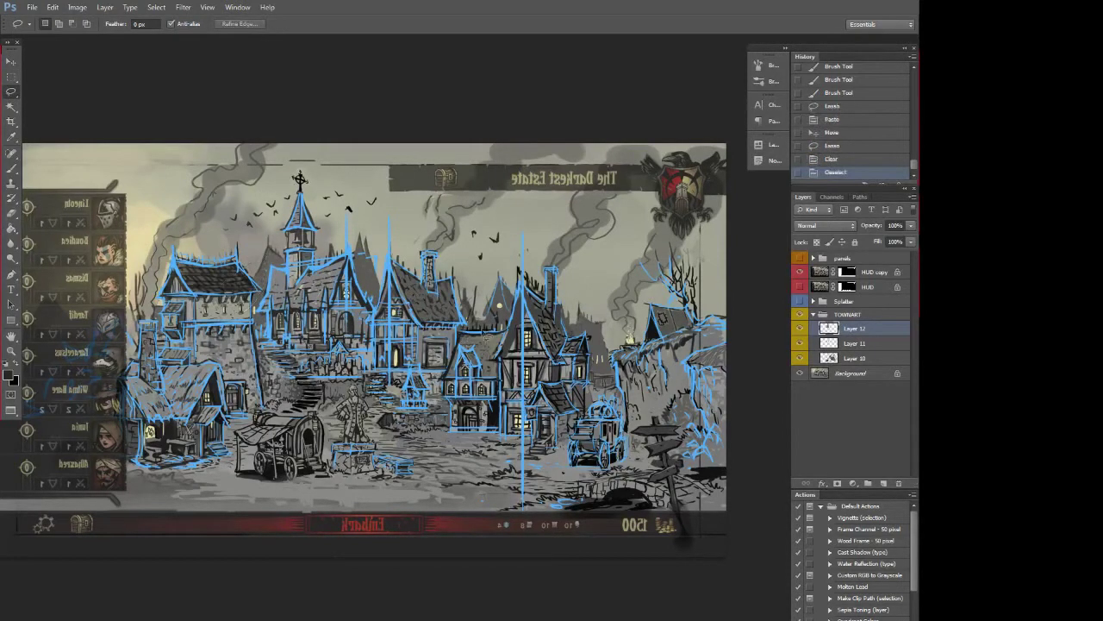
{"action": "left_click", "coordinate": [12, 63]}
{"action": "key", "text": "Right"}
{"action": "key", "text": "Right"}
{"action": "key", "text": "Right"}
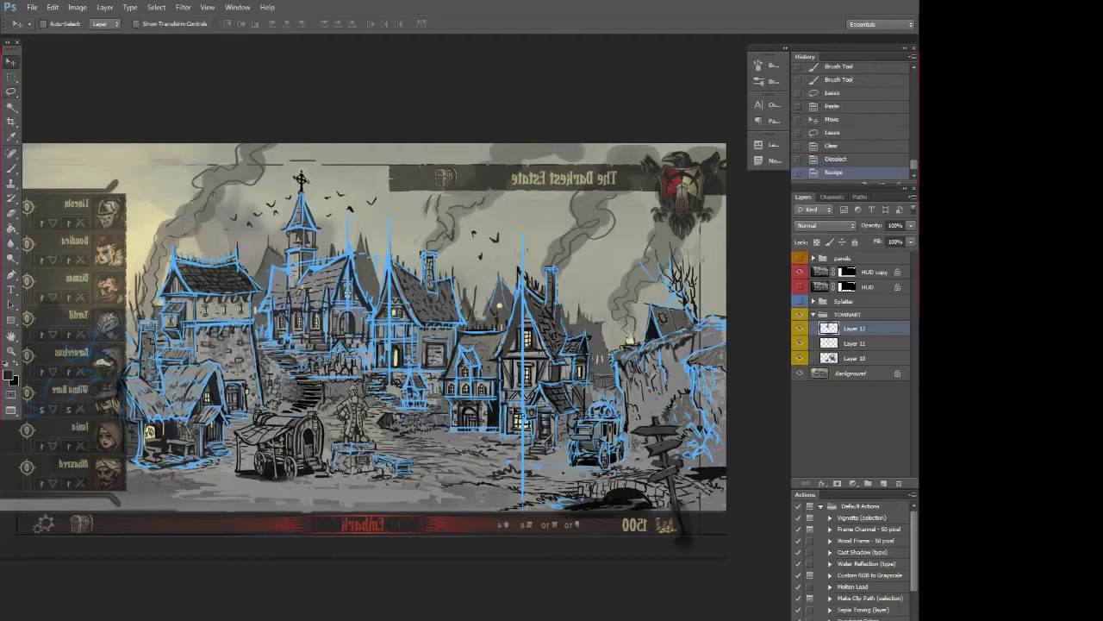
{"action": "key", "text": "Right"}
Paint over the seams between the church copy and the neighbouring house and along the church's base, alternating dark and gray tones
{"action": "key", "text": "b"}
{"action": "key", "text": "x"}
{"action": "left_click", "coordinate": [380, 301]}
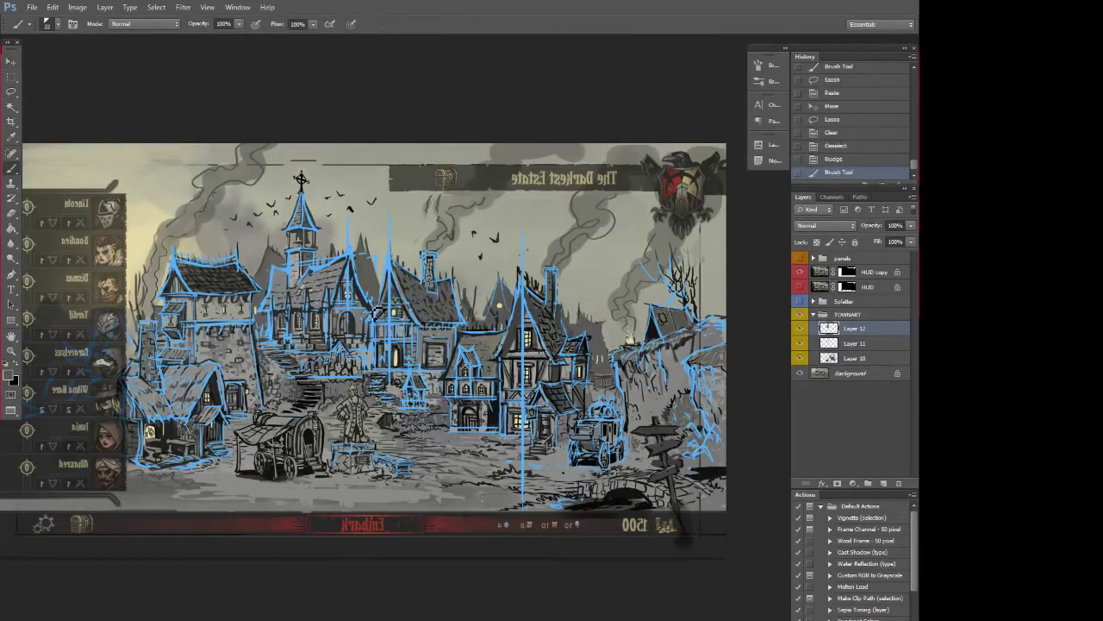
{"action": "left_click_drag", "start_coordinate": [371, 321], "coordinate": [375, 361]}
{"action": "key", "text": "x"}
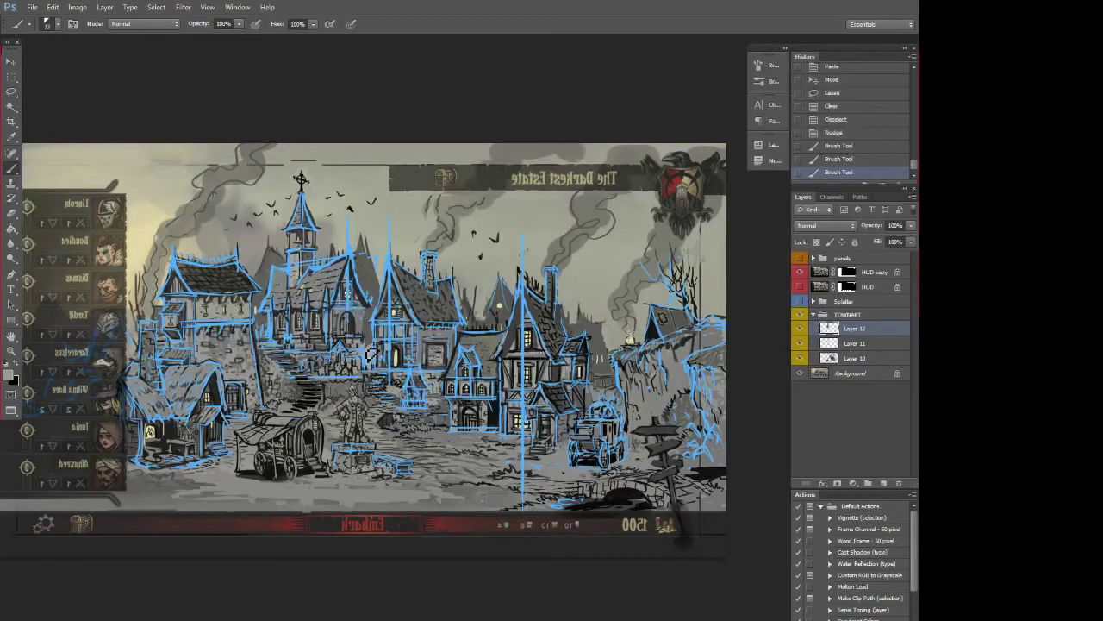
{"action": "left_click", "coordinate": [372, 354]}
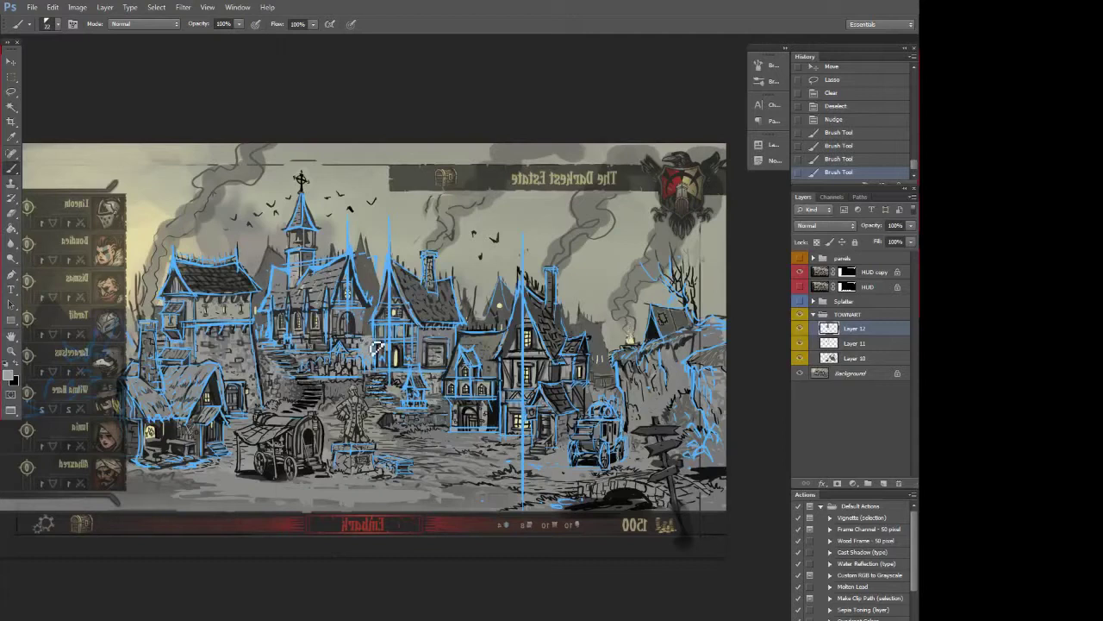
{"action": "left_click_drag", "start_coordinate": [372, 345], "coordinate": [371, 354]}
{"action": "left_click", "coordinate": [371, 316], "text": "alt"}
{"action": "left_click_drag", "start_coordinate": [371, 316], "coordinate": [370, 320]}
{"action": "left_click", "coordinate": [370, 314]}
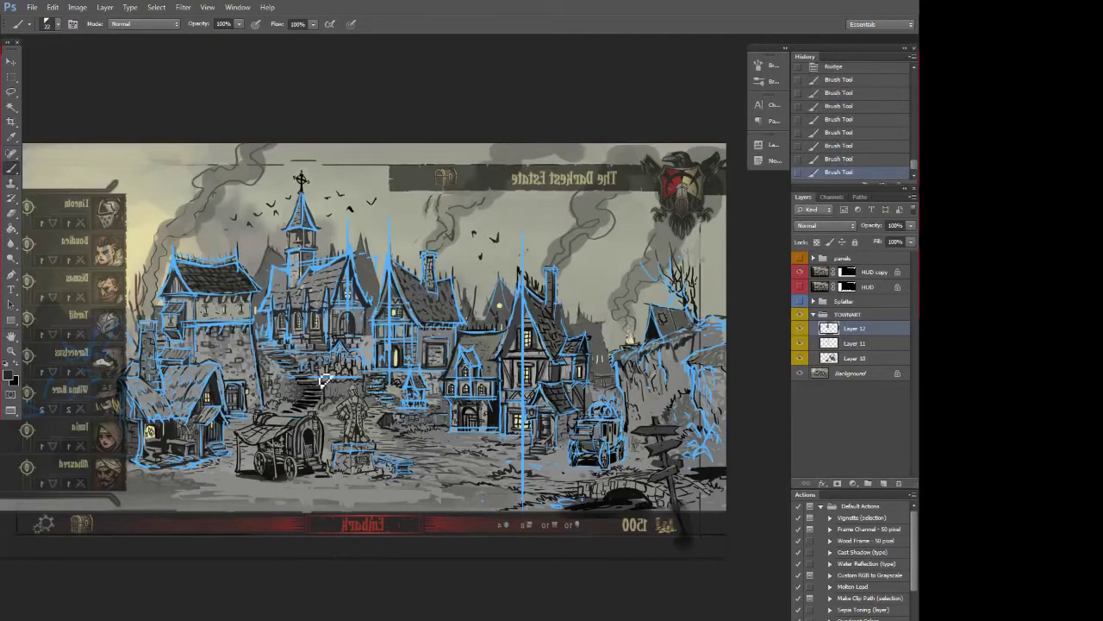
{"action": "left_click_drag", "start_coordinate": [258, 354], "coordinate": [276, 340]}
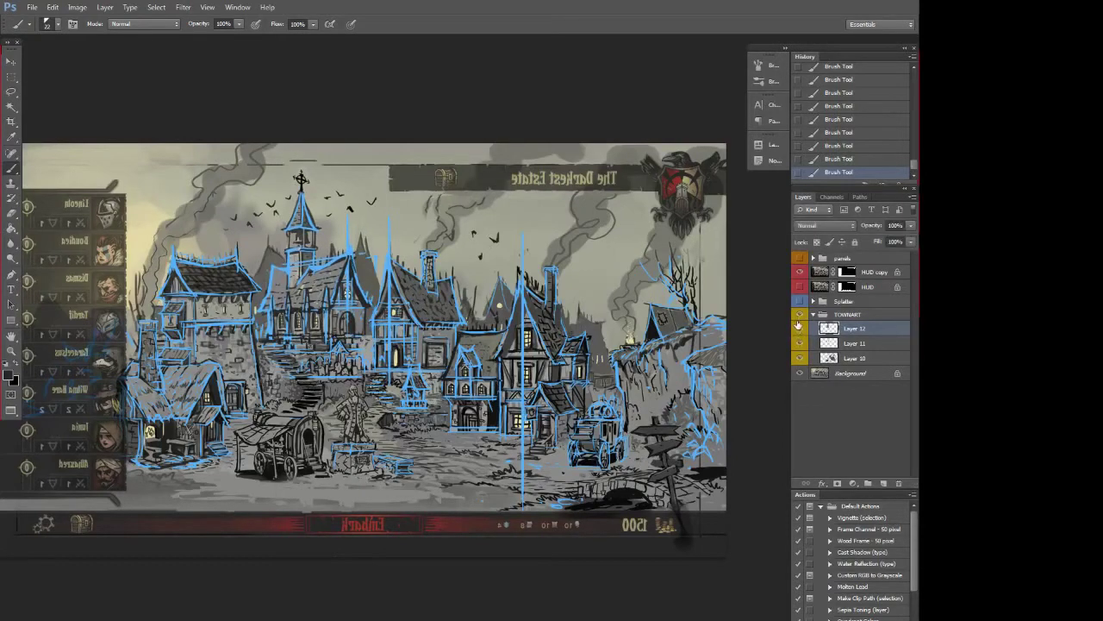
Compare the church's original and shifted positions by repeatedly hiding and showing Layer 12
{"action": "left_click", "coordinate": [799, 328]}
{"action": "left_click", "coordinate": [799, 327]}
{"action": "left_click", "coordinate": [799, 328]}
{"action": "left_click", "coordinate": [800, 328]}
{"action": "left_click", "coordinate": [800, 326]}
{"action": "left_click", "coordinate": [800, 326]}
{"action": "left_click", "coordinate": [800, 326]}
{"action": "left_click", "coordinate": [799, 326]}
{"action": "left_click", "coordinate": [800, 325]}
{"action": "left_click", "coordinate": [800, 325]}
{"action": "left_click", "coordinate": [800, 325]}
{"action": "left_click", "coordinate": [800, 325]}
Retouch around the church steeple with sampled tones, comparing earlier history states before restoring the latest one
{"action": "left_click", "coordinate": [314, 204], "text": "alt"}
{"action": "left_click", "coordinate": [289, 217], "text": "alt"}
{"action": "left_click", "coordinate": [840, 159]}
{"action": "left_click", "coordinate": [834, 135]}
{"action": "left_click", "coordinate": [826, 121]}
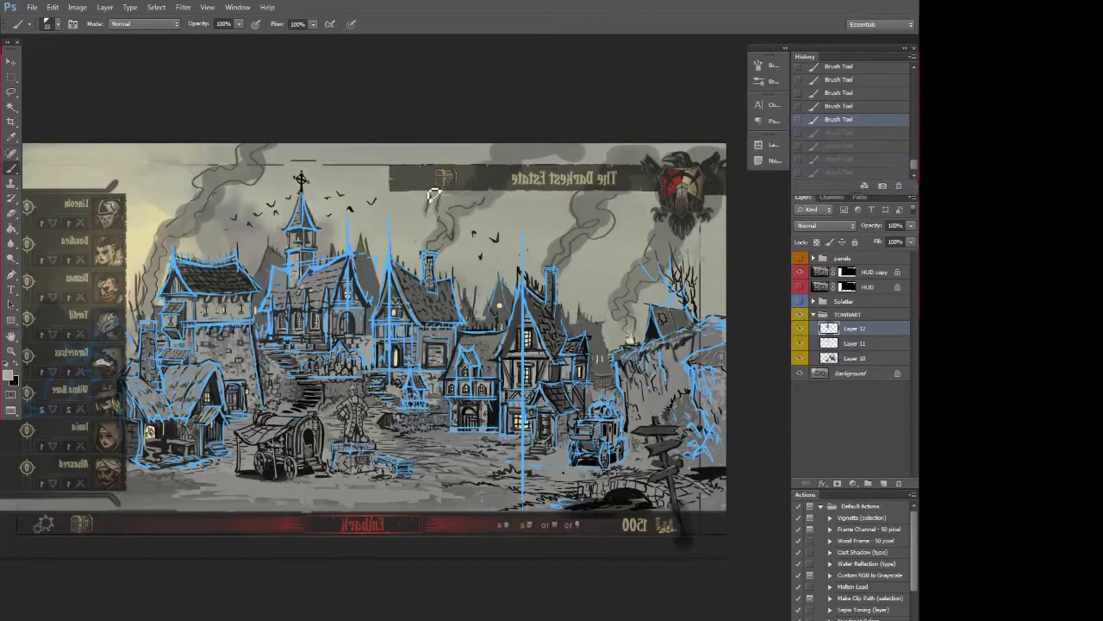
{"action": "key", "text": "ctrl+z"}
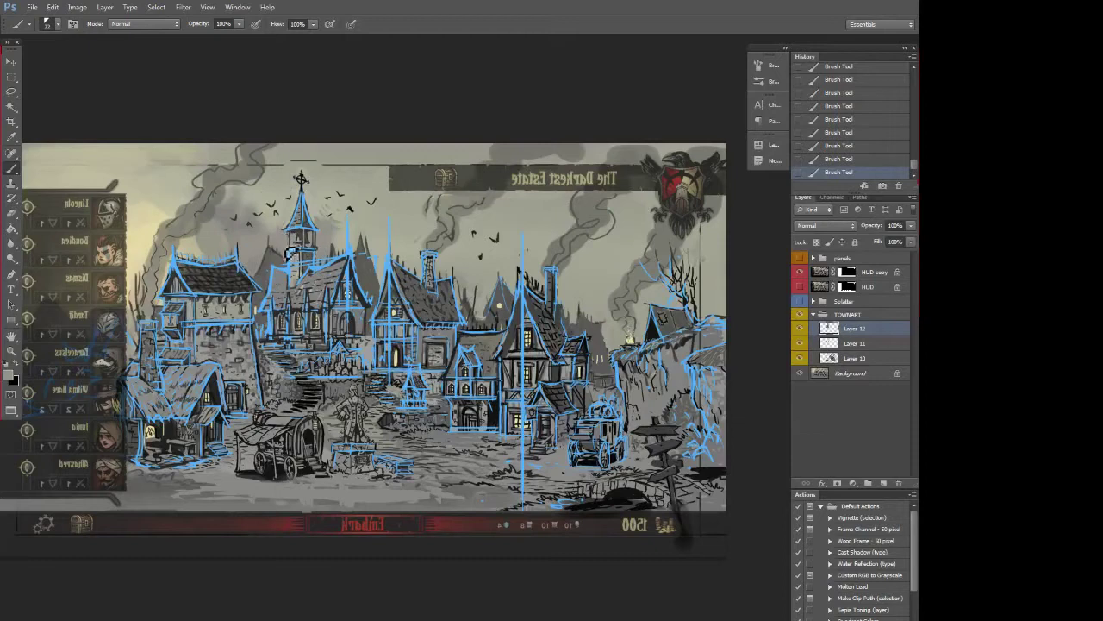
Touch up the areas around the church's steeple and gable tip on Layer 12 with freshly sampled colours
{"action": "left_click", "coordinate": [215, 280], "text": "alt"}
{"action": "left_click", "coordinate": [297, 226], "text": "alt"}
{"action": "left_click", "coordinate": [353, 239], "text": "alt"}
{"action": "left_click_drag", "start_coordinate": [349, 245], "coordinate": [348, 228]}
Resample the light blue and add brush strokes on the stone tower and the half-timbered houses
{"action": "left_click_drag", "start_coordinate": [623, 549], "coordinate": [655, 521]}
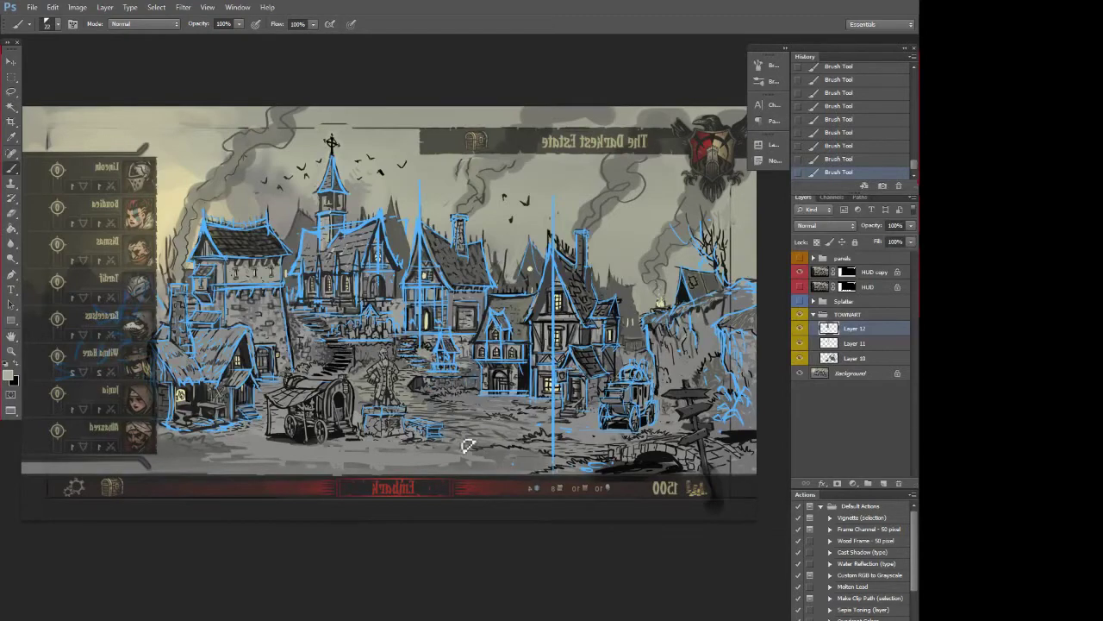
{"action": "mouse_move", "coordinate": [457, 444]}
{"action": "left_mouse_down"}
{"action": "mouse_move", "coordinate": [526, 457]}
{"action": "mouse_move", "coordinate": [466, 450]}
{"action": "left_mouse_up"}
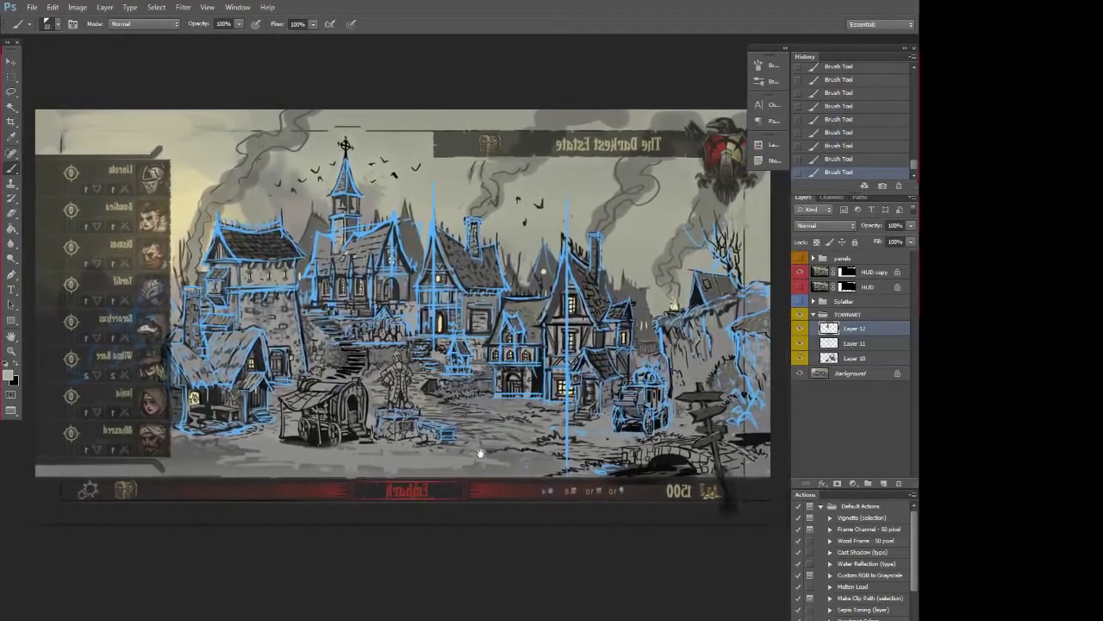
{"action": "left_click", "coordinate": [258, 336], "text": "alt"}
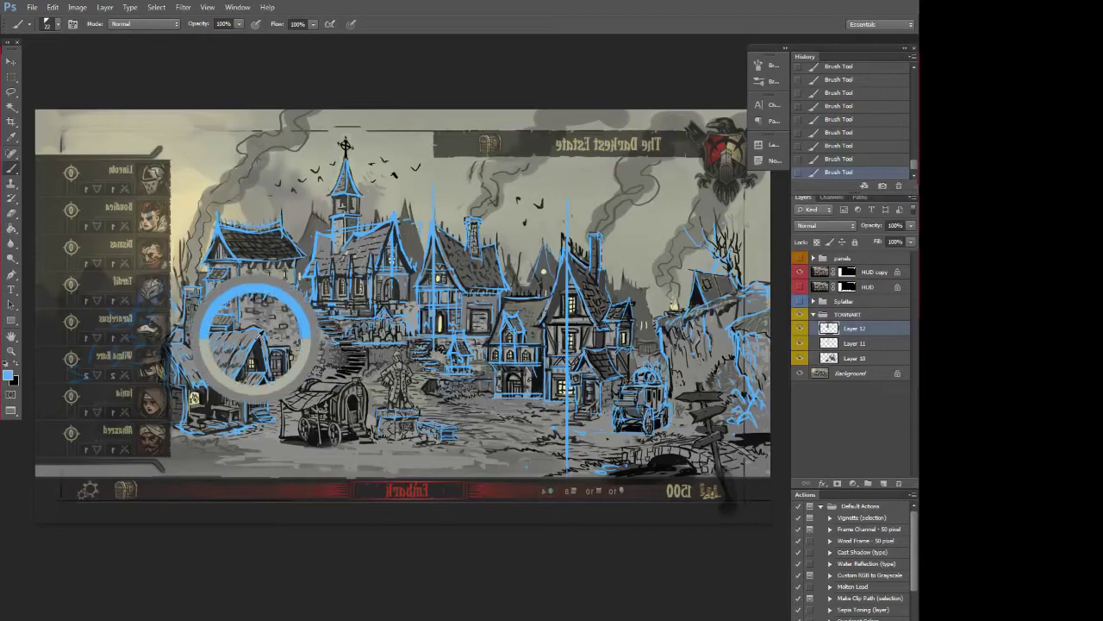
{"action": "mouse_move", "coordinate": [610, 485]}
{"action": "left_mouse_down"}
{"action": "mouse_move", "coordinate": [540, 488]}
{"action": "mouse_move", "coordinate": [638, 498]}
{"action": "left_mouse_up"}
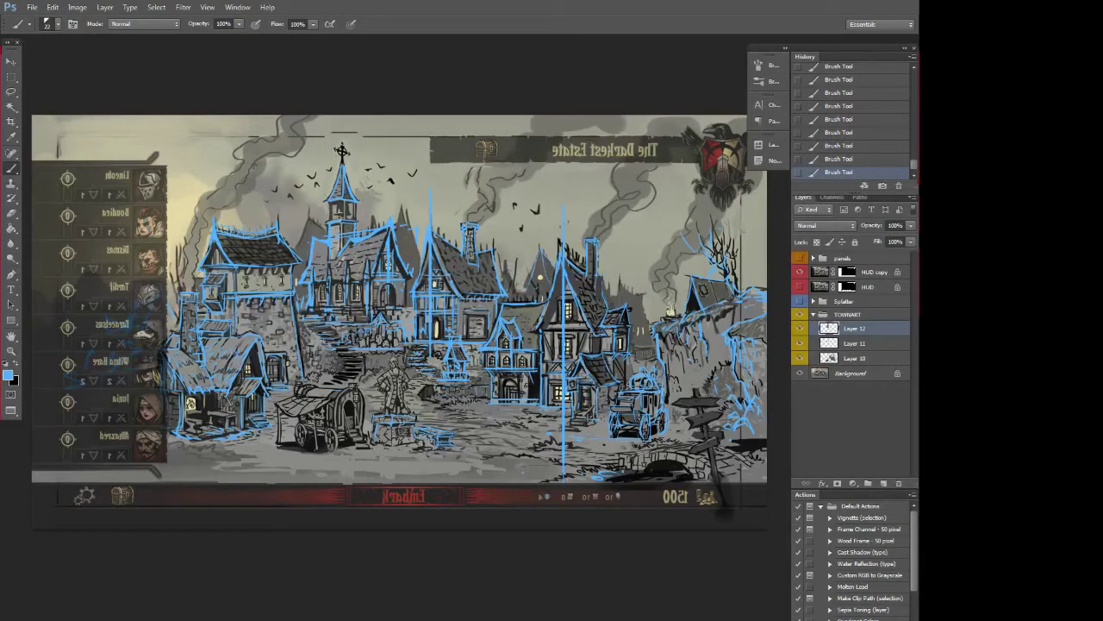
{"action": "left_click", "coordinate": [545, 380], "text": "alt"}
{"action": "left_click", "coordinate": [563, 372], "text": "alt"}
Compare the town with Layer 12 and the Layer 11 guide strokes hidden and shown
{"action": "left_click", "coordinate": [800, 329]}
{"action": "left_click", "coordinate": [800, 330]}
{"action": "left_click", "coordinate": [801, 344]}
{"action": "left_click", "coordinate": [801, 344]}
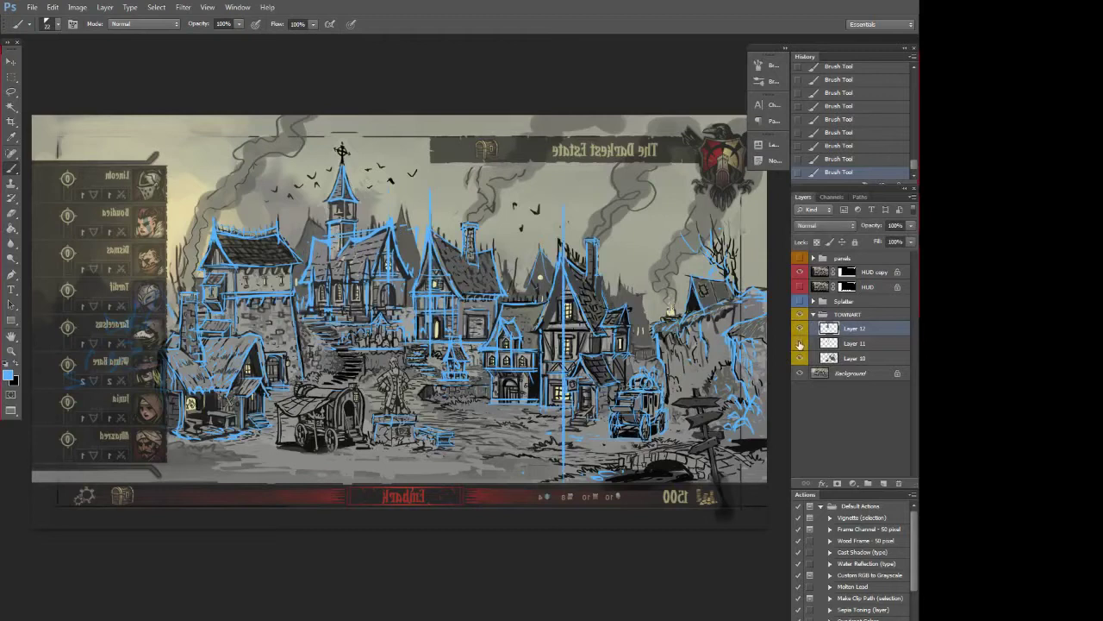
{"action": "left_click", "coordinate": [801, 344]}
{"action": "left_click", "coordinate": [801, 344]}
{"action": "left_click", "coordinate": [801, 344]}
{"action": "left_click", "coordinate": [801, 344]}
{"action": "left_click", "coordinate": [800, 344]}
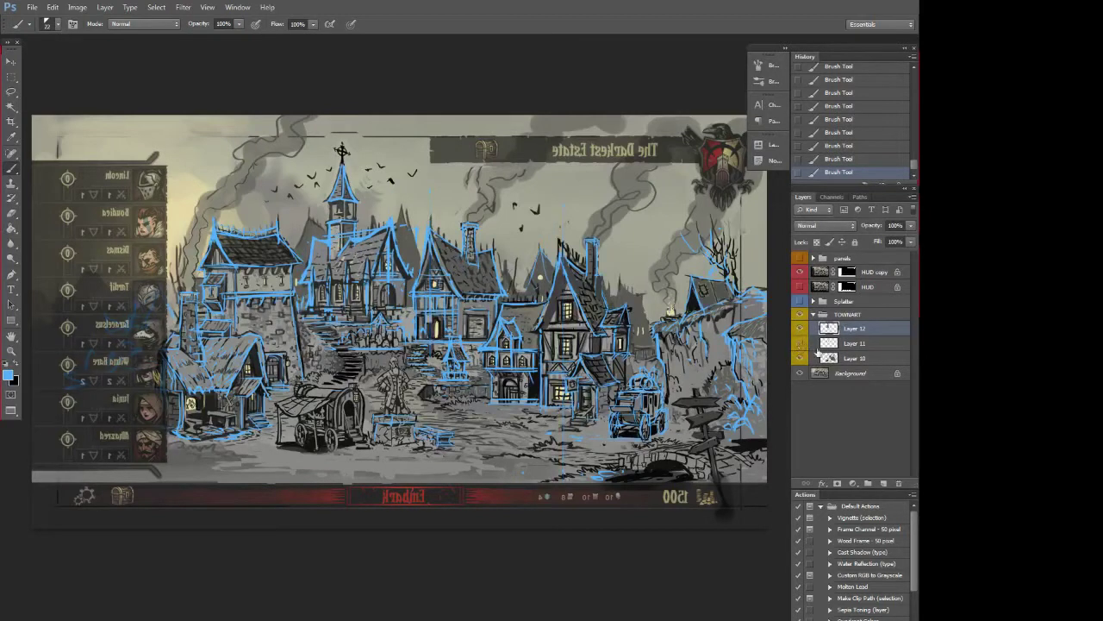
Delete Layer 11 with the vertical guide strokes
{"action": "left_click", "coordinate": [801, 344]}
{"action": "left_click", "coordinate": [849, 344]}
{"action": "key", "text": "Delete"}
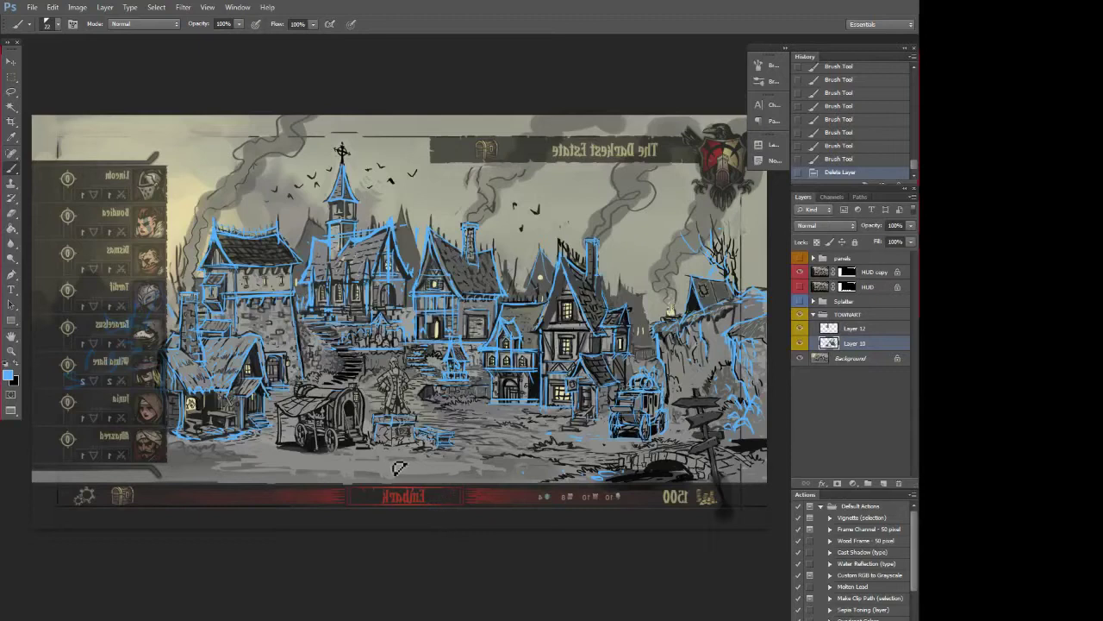
Touch up the stone tower's base and the thatched house's chimney area on Layer 10 with freshly sampled colours
{"action": "left_click", "coordinate": [256, 328], "text": "alt"}
{"action": "mouse_move", "coordinate": [248, 338]}
{"action": "left_mouse_down"}
{"action": "mouse_move", "coordinate": [266, 334]}
{"action": "mouse_move", "coordinate": [252, 365]}
{"action": "left_mouse_up"}
{"action": "left_click", "coordinate": [267, 341], "text": "alt"}
{"action": "left_click", "coordinate": [253, 357], "text": "alt"}
{"action": "mouse_move", "coordinate": [257, 352]}
{"action": "left_mouse_down"}
{"action": "mouse_move", "coordinate": [262, 341]}
{"action": "mouse_move", "coordinate": [270, 376]}
{"action": "left_mouse_up"}
{"action": "left_click_drag", "start_coordinate": [270, 374], "coordinate": [257, 344]}
{"action": "left_click_drag", "start_coordinate": [554, 558], "coordinate": [549, 537]}
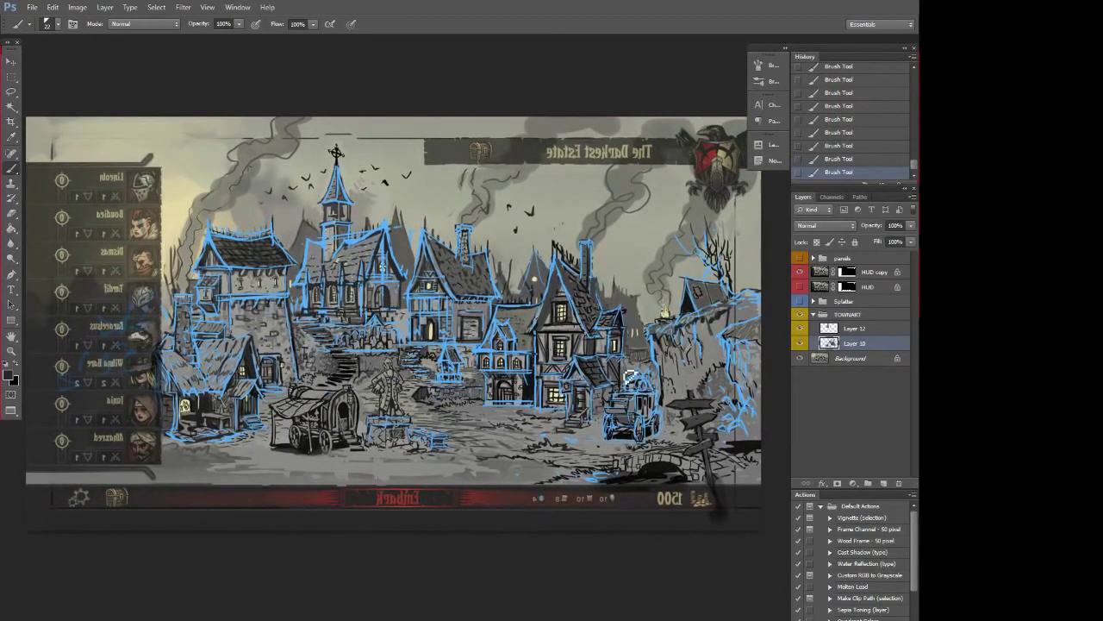
{"action": "left_click", "coordinate": [800, 339]}
{"action": "left_click", "coordinate": [800, 339]}
Hide the HUD copy layer and paint over the yellow sun glow beside the smoke using a larger brush and sampled sky colours
{"action": "left_click_drag", "start_coordinate": [462, 497], "coordinate": [519, 468]}
{"action": "right_click", "coordinate": [519, 467]}
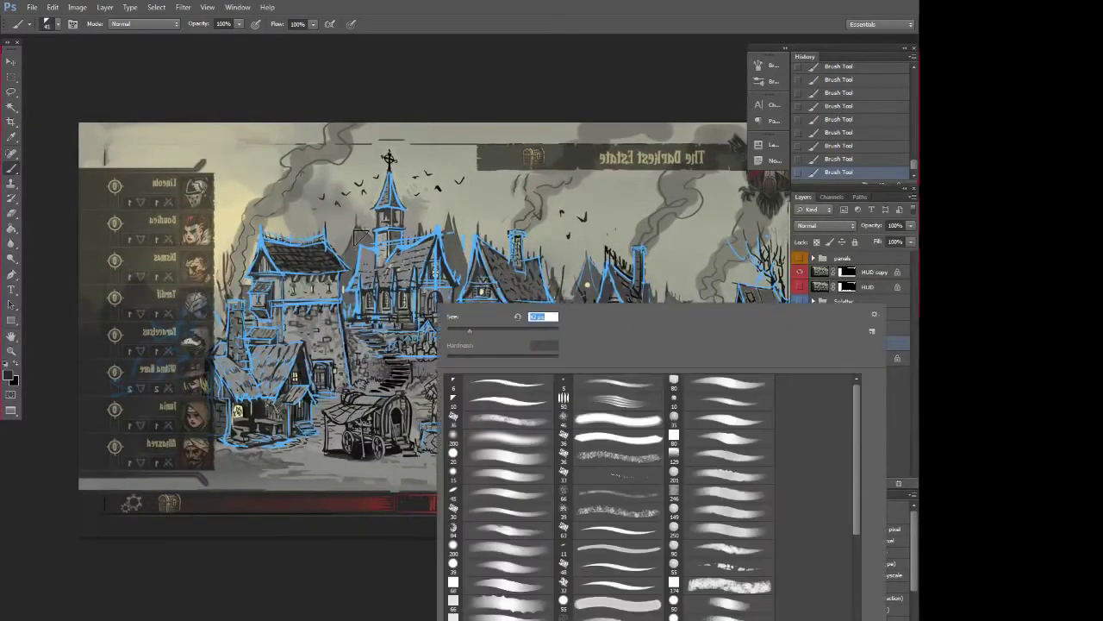
{"action": "left_click", "coordinate": [802, 272]}
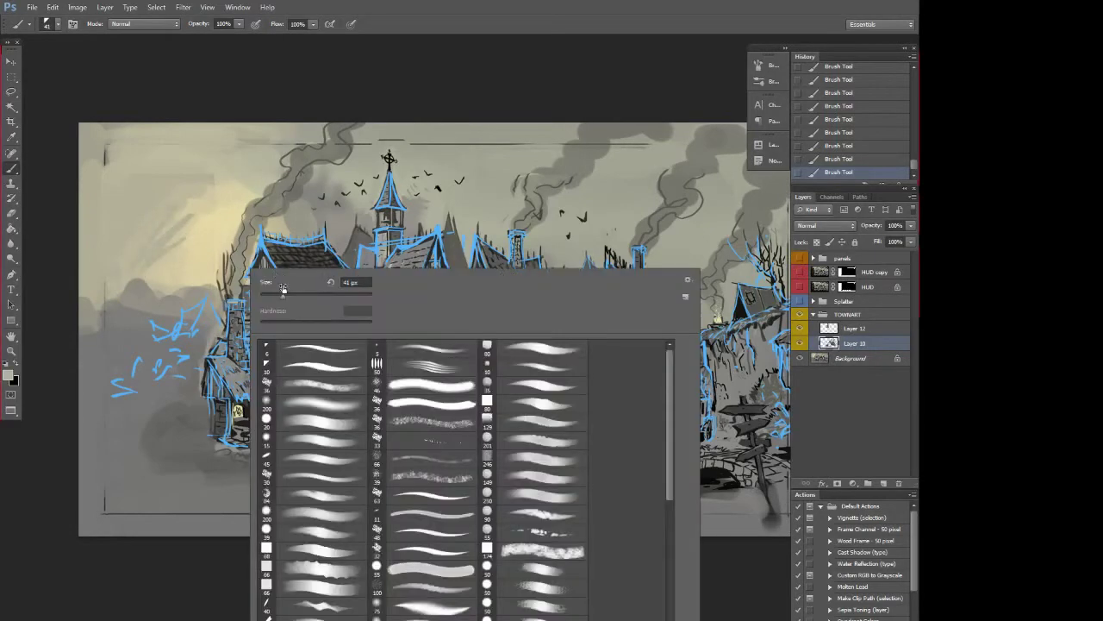
{"action": "right_click", "coordinate": [250, 271]}
{"action": "left_click", "coordinate": [164, 287]}
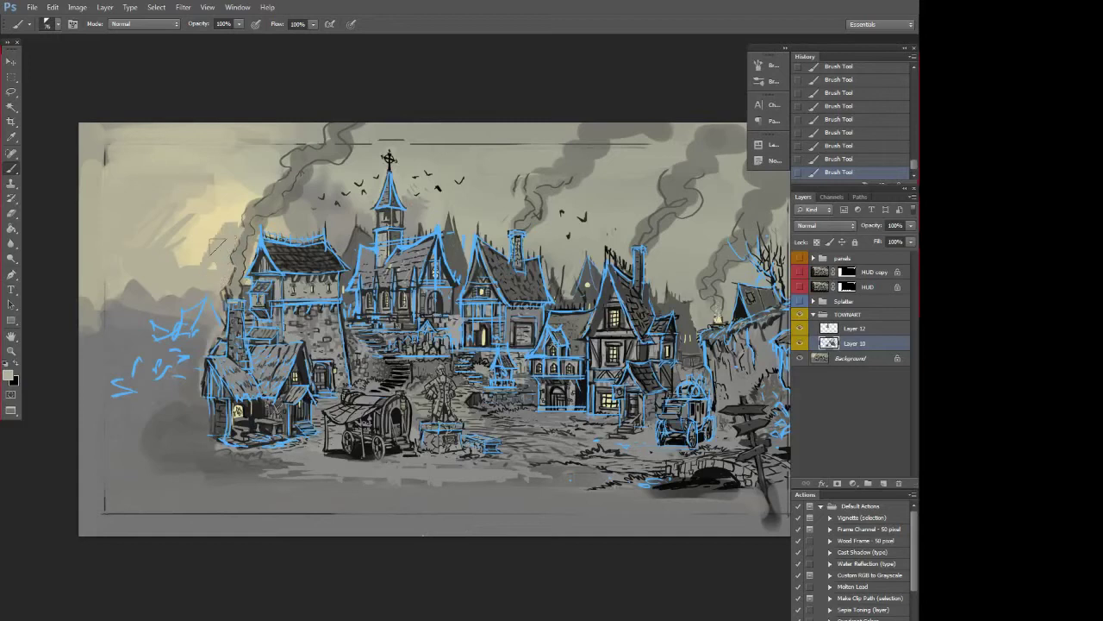
{"action": "mouse_move", "coordinate": [189, 233]}
{"action": "left_mouse_down"}
{"action": "mouse_move", "coordinate": [202, 183]}
{"action": "mouse_move", "coordinate": [237, 228]}
{"action": "mouse_move", "coordinate": [245, 200]}
{"action": "mouse_move", "coordinate": [241, 212]}
{"action": "mouse_move", "coordinate": [240, 188]}
{"action": "mouse_move", "coordinate": [199, 275]}
{"action": "mouse_move", "coordinate": [213, 275]}
{"action": "mouse_move", "coordinate": [257, 223]}
{"action": "left_mouse_up"}
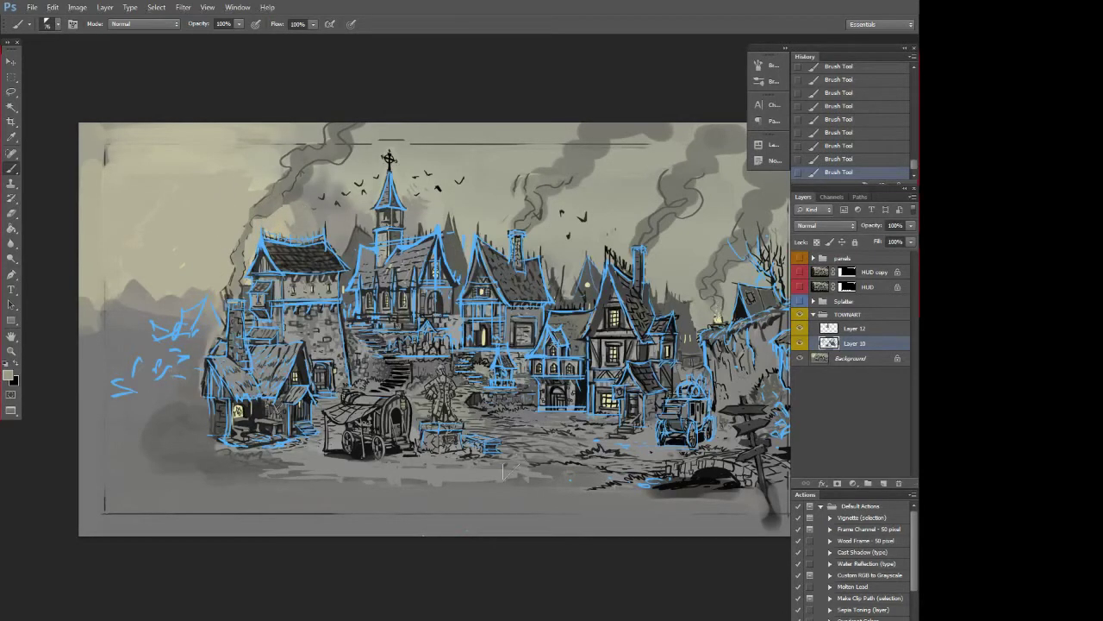
{"action": "left_click", "coordinate": [295, 192], "text": "alt"}
{"action": "left_click_drag", "start_coordinate": [238, 279], "coordinate": [227, 295]}
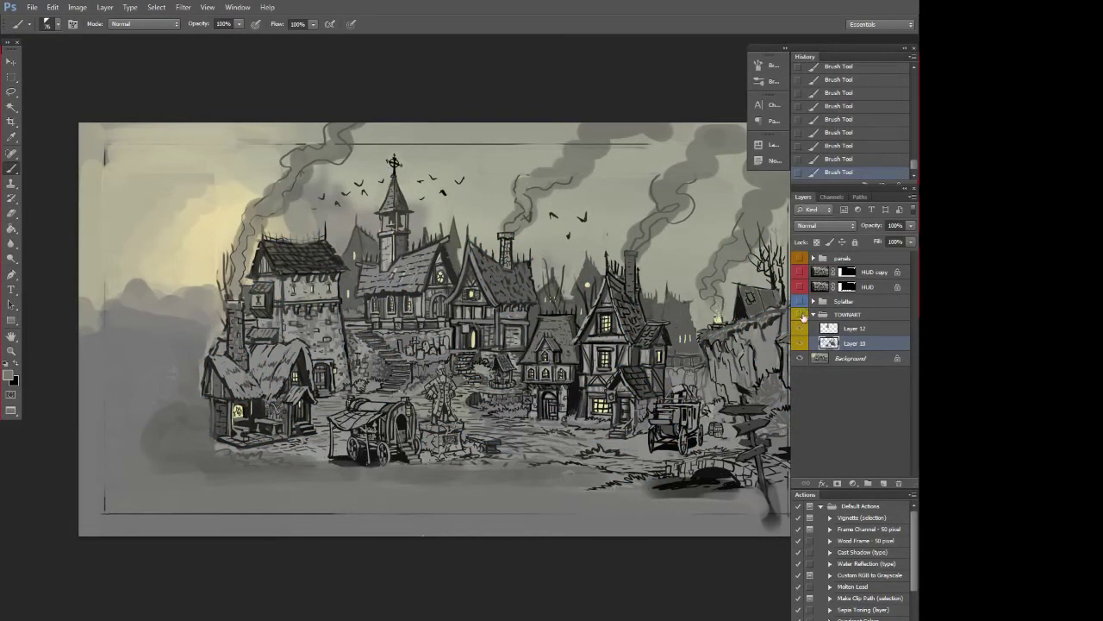
{"action": "left_click", "coordinate": [800, 325]}
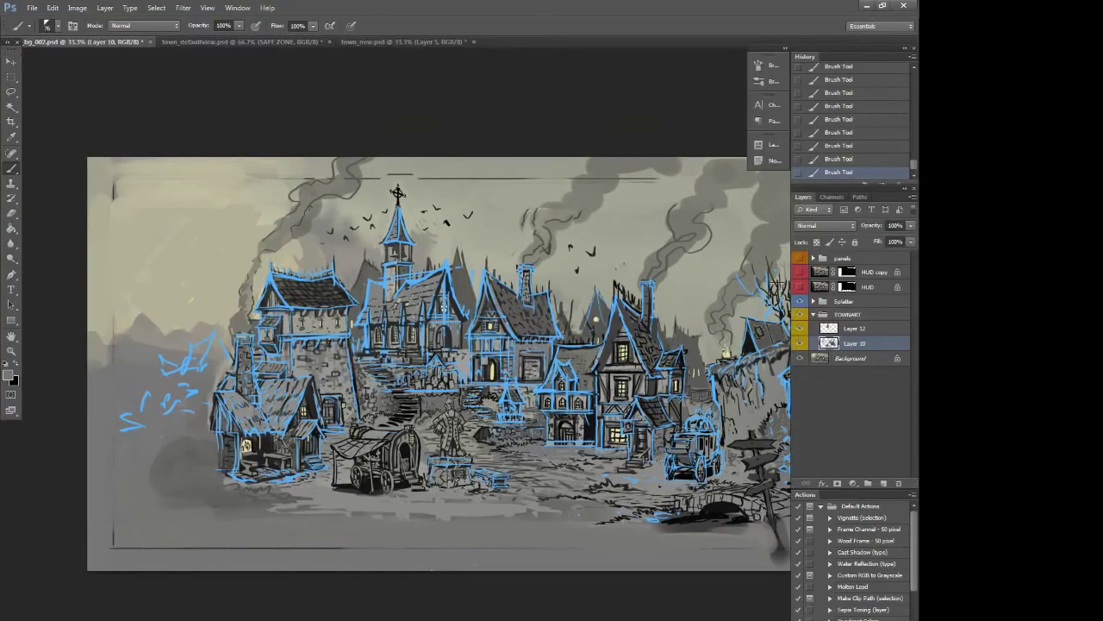
Examine the rough town sketch in town_defaultview.psd, including the church and the buildings around it
{"action": "left_click", "coordinate": [272, 42]}
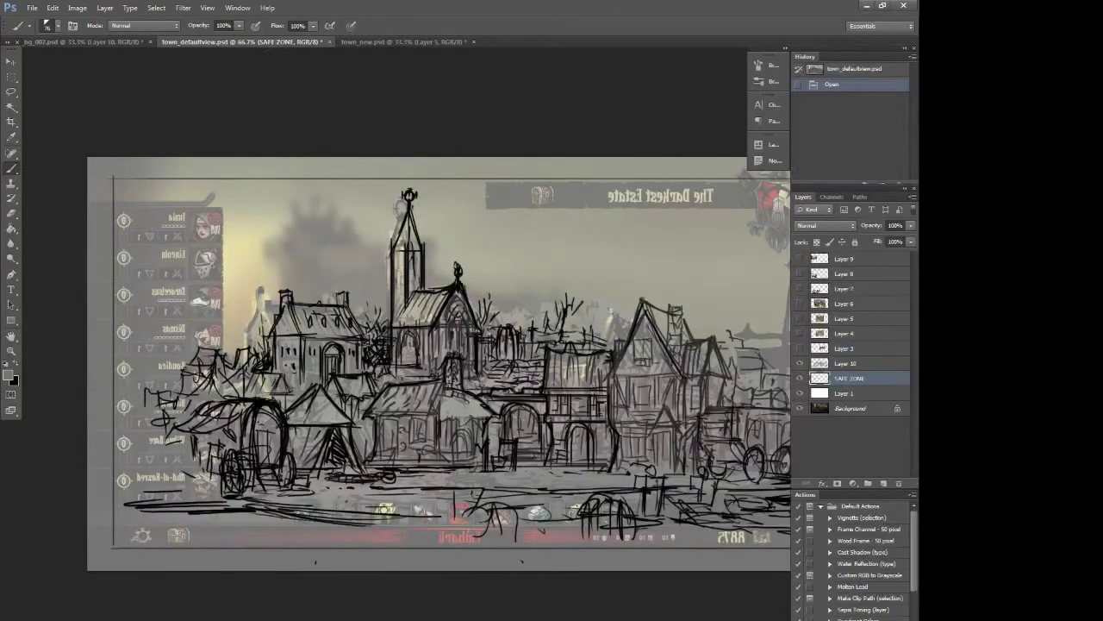
{"action": "key", "text": "f"}
{"action": "left_click_drag", "start_coordinate": [412, 371], "coordinate": [336, 351]}
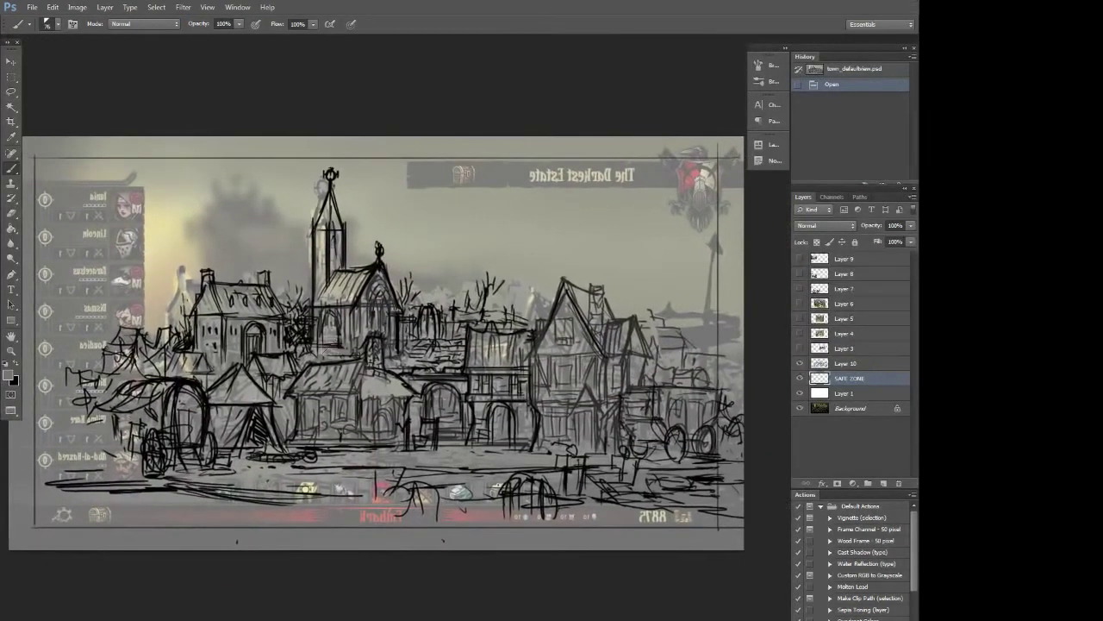
{"action": "scroll", "coordinate": [339, 353], "scroll_direction": "up", "scroll_amount": 2}
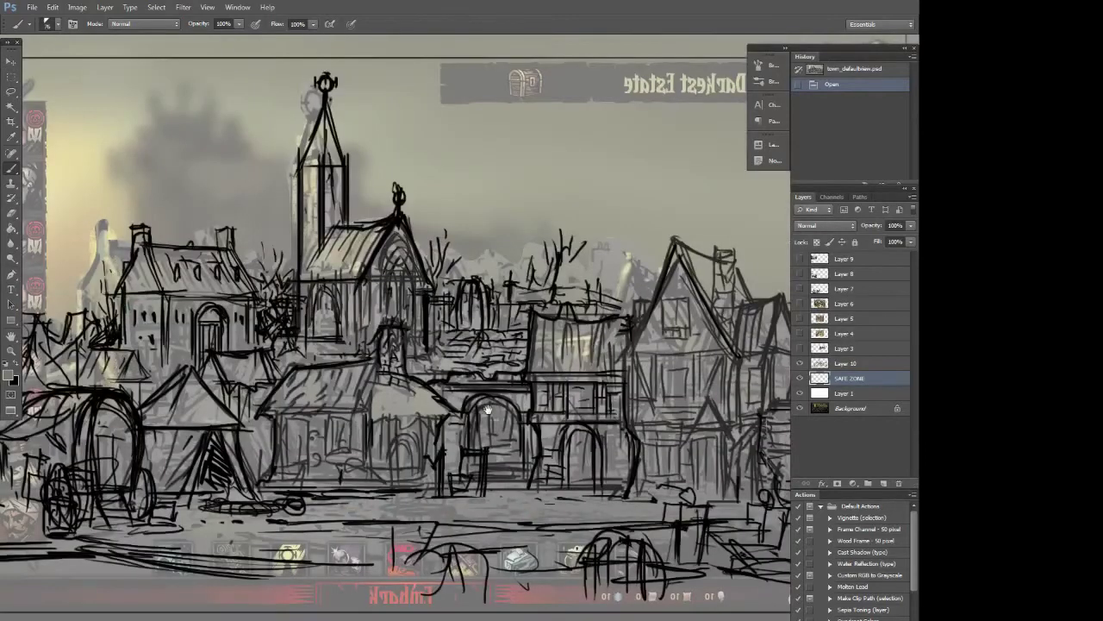
{"action": "scroll", "coordinate": [488, 408], "scroll_direction": "down", "scroll_amount": 2}
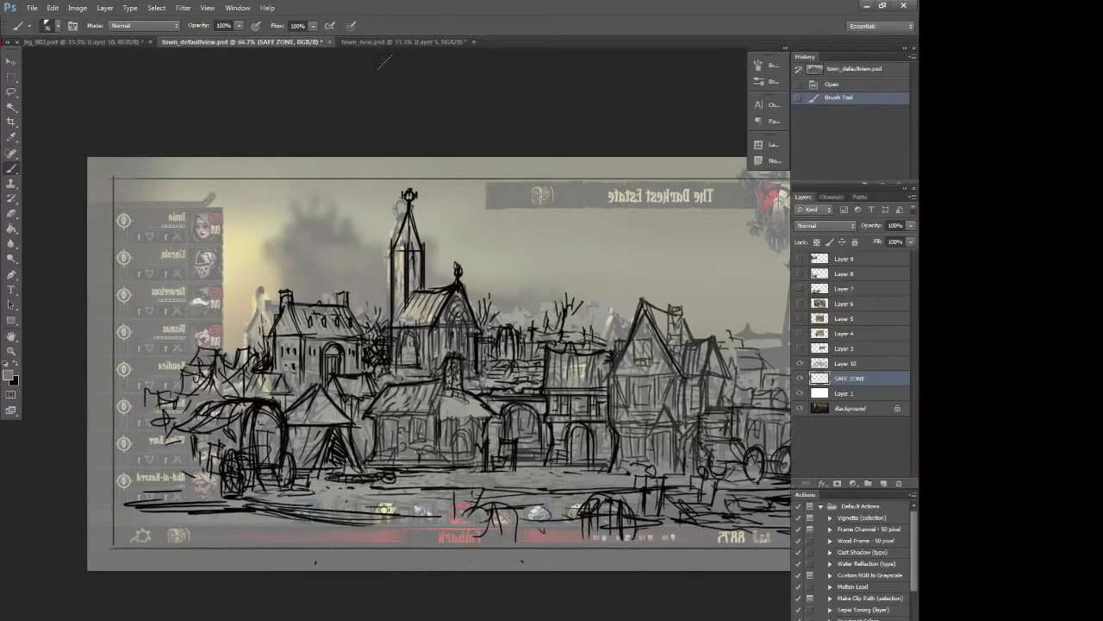
Compare the inked town in town_new.psd with the town_defaultview.psd sketch and examine its buildings up close
{"action": "left_click", "coordinate": [387, 41]}
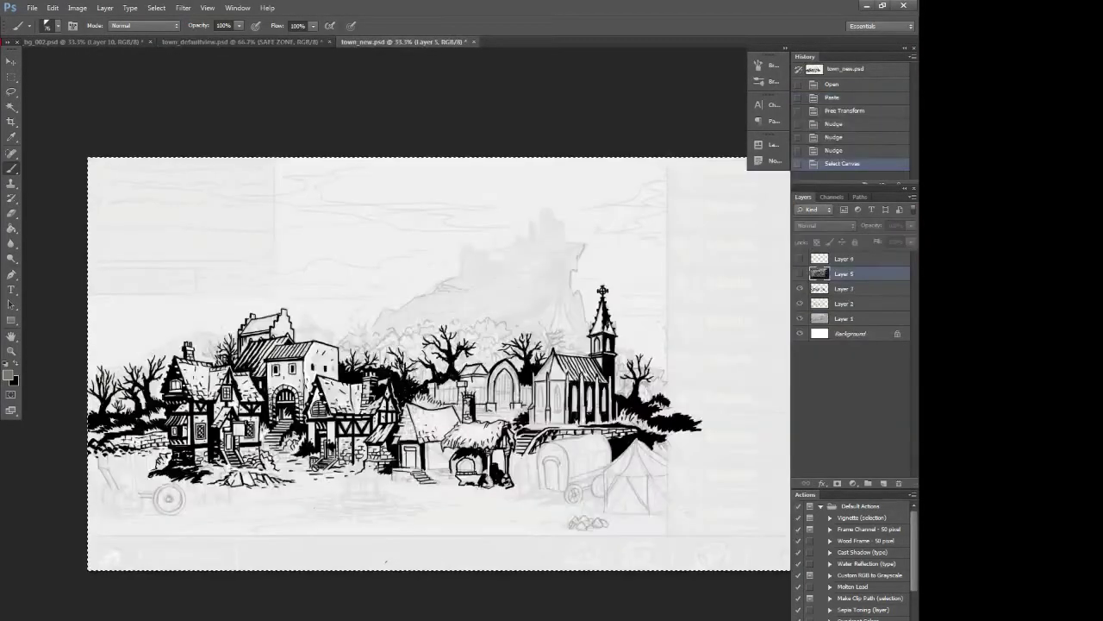
{"action": "left_click", "coordinate": [300, 41]}
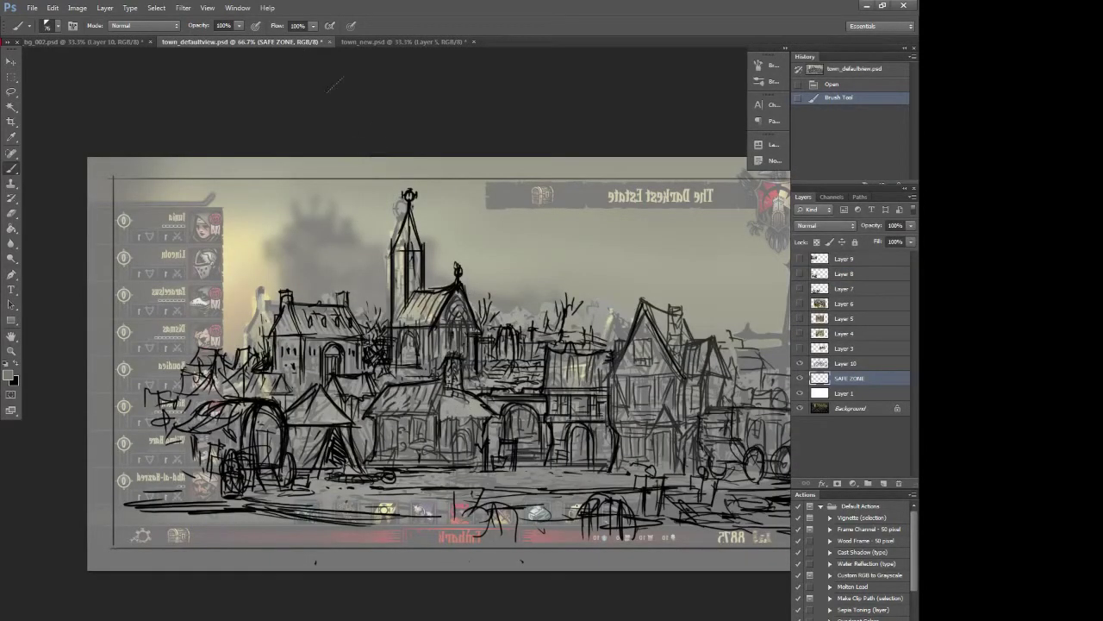
{"action": "left_click", "coordinate": [362, 40]}
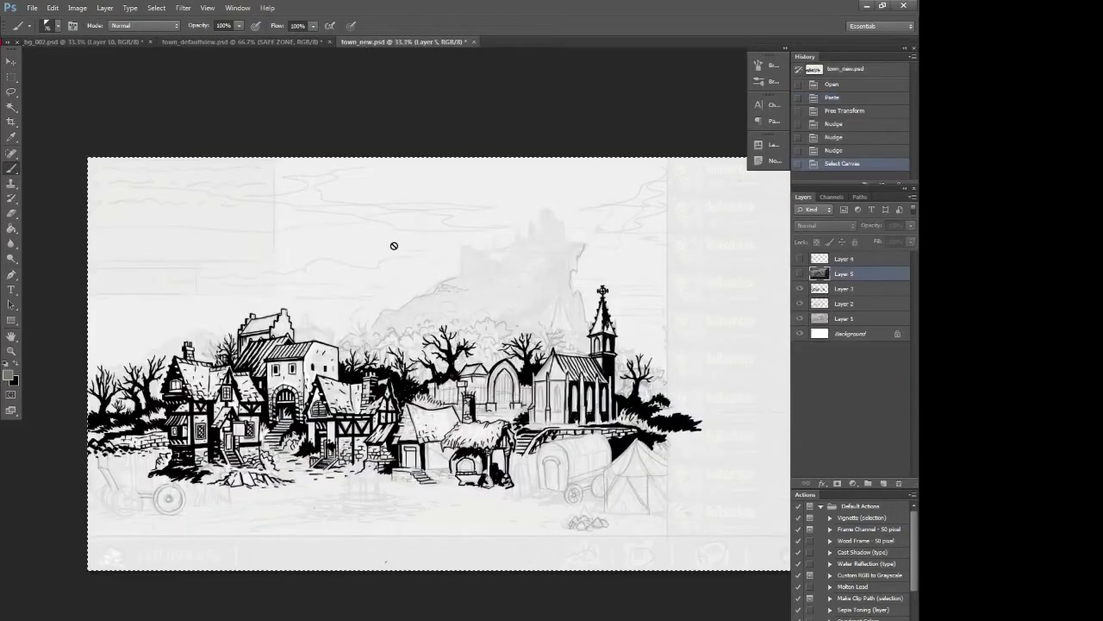
{"action": "scroll", "coordinate": [365, 242], "scroll_direction": "up", "scroll_amount": 1}
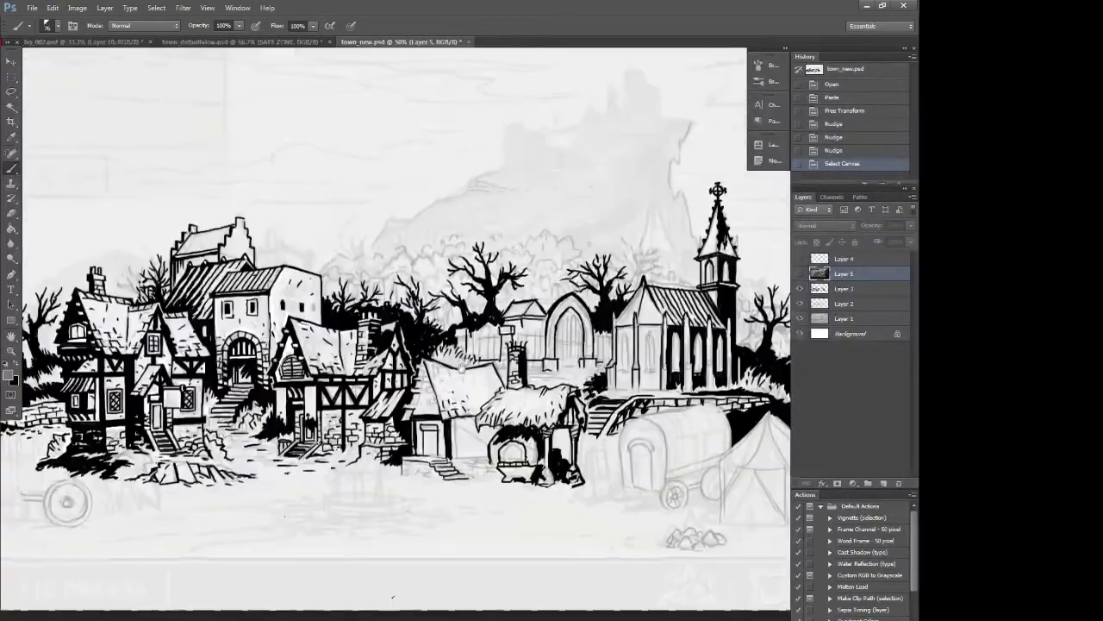
{"action": "left_click_drag", "start_coordinate": [461, 367], "coordinate": [433, 426]}
{"action": "scroll", "coordinate": [372, 405], "scroll_direction": "down", "scroll_amount": 1}
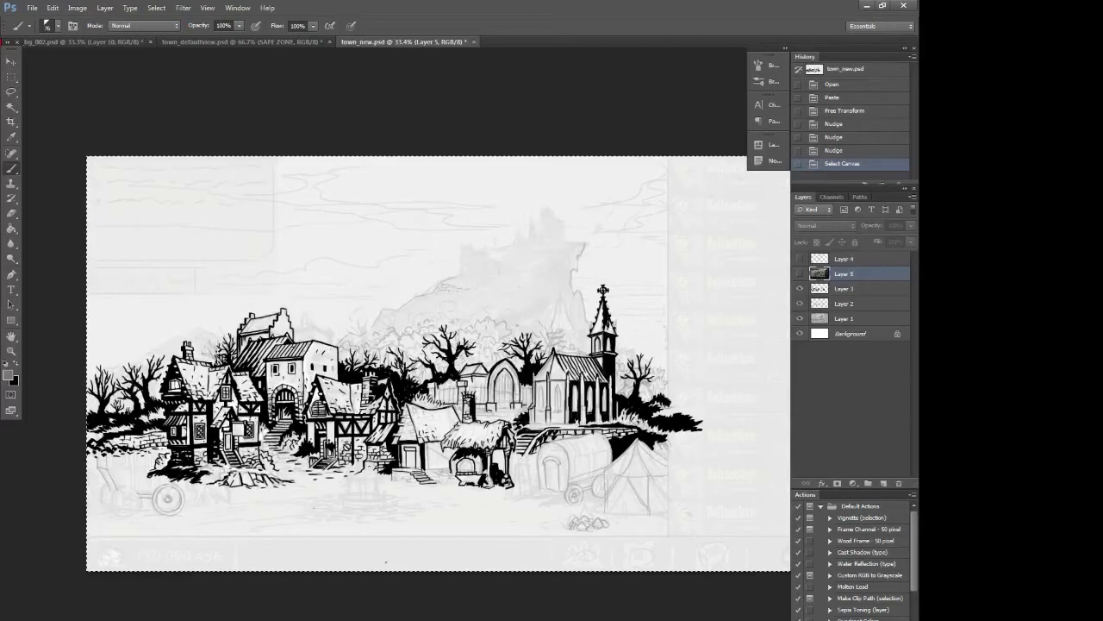
{"action": "scroll", "coordinate": [457, 363], "scroll_direction": "up", "scroll_amount": 1}
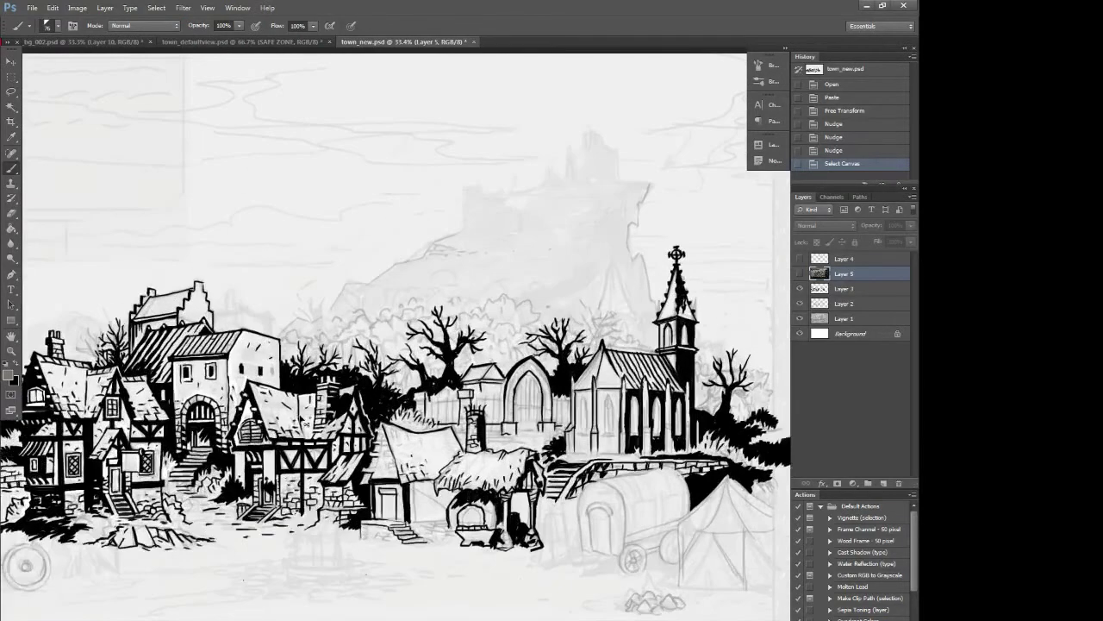
{"action": "scroll", "coordinate": [457, 365], "scroll_direction": "down", "scroll_amount": 1}
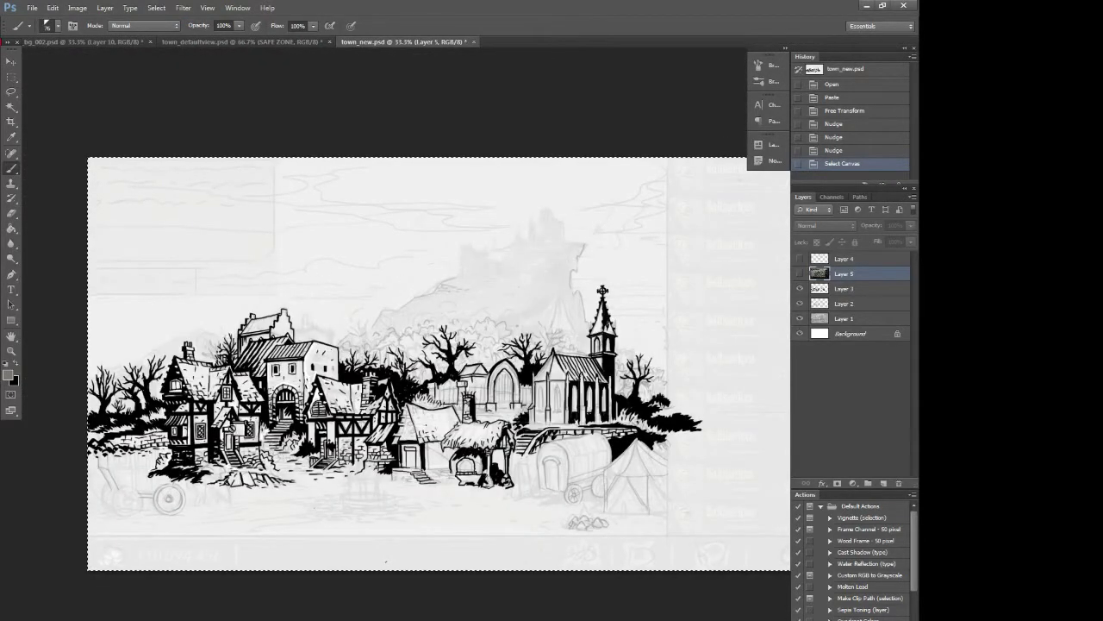
{"action": "scroll", "coordinate": [526, 311], "scroll_direction": "up", "scroll_amount": 1}
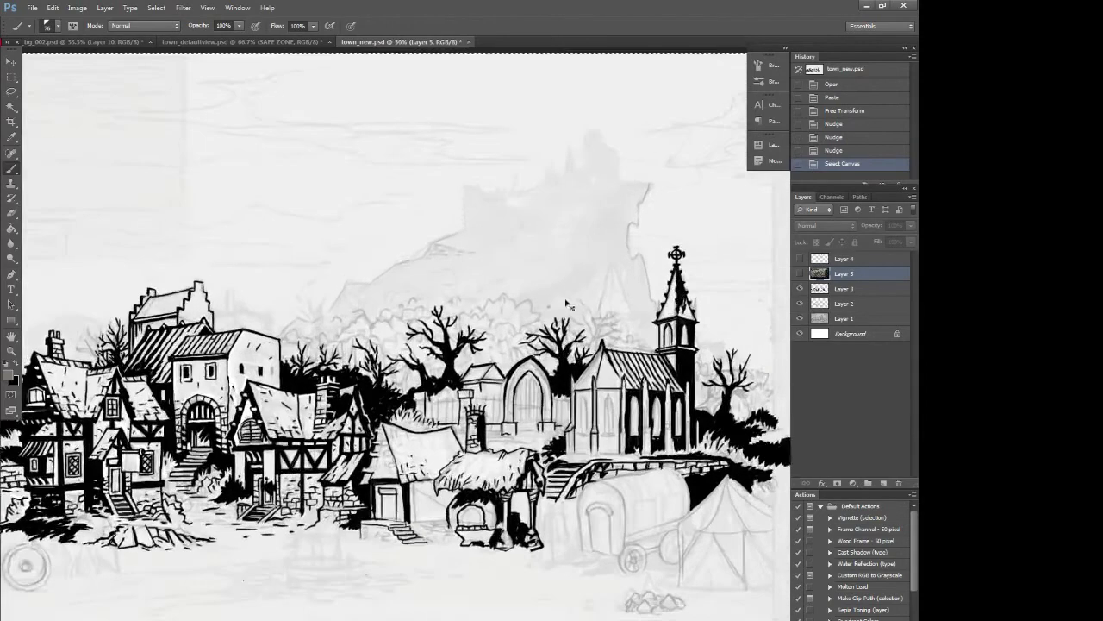
{"action": "scroll", "coordinate": [529, 297], "scroll_direction": "up", "scroll_amount": 1}
{"action": "scroll", "coordinate": [531, 287], "scroll_direction": "down", "scroll_amount": 1}
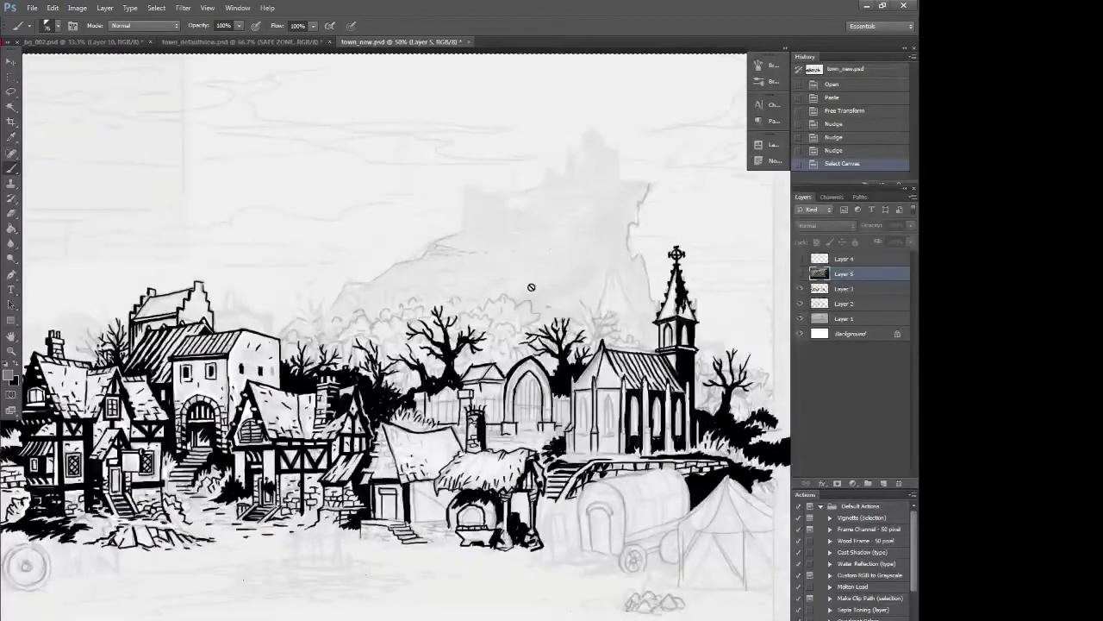
{"action": "scroll", "coordinate": [531, 287], "scroll_direction": "down", "scroll_amount": 1}
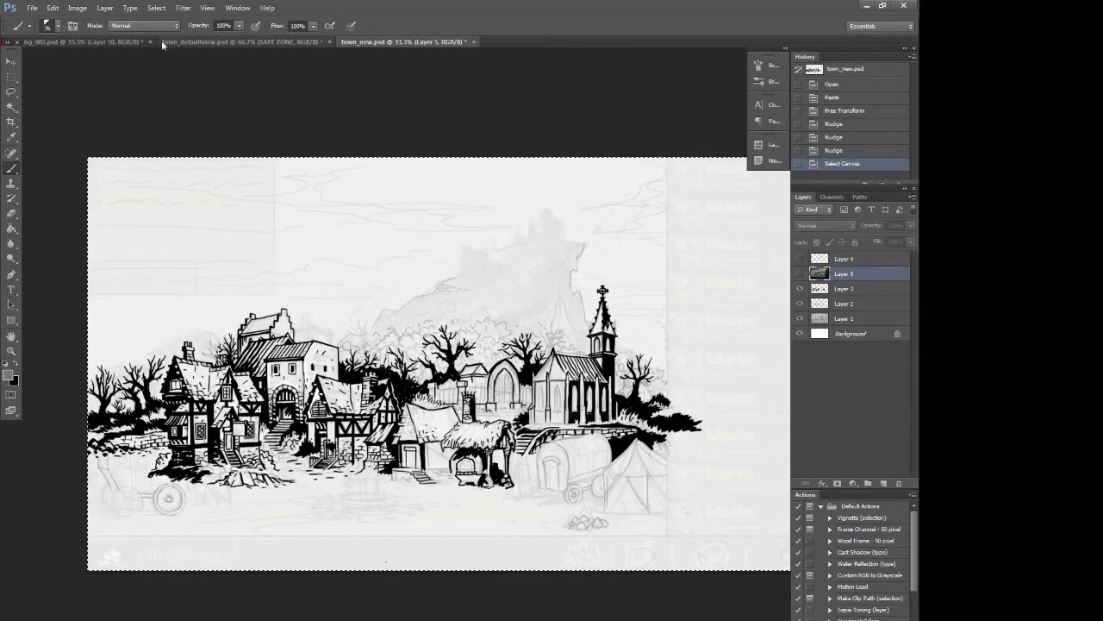
Return to bg_002.psd and show the HUD copy layer over the reworked town
{"action": "left_click", "coordinate": [112, 43]}
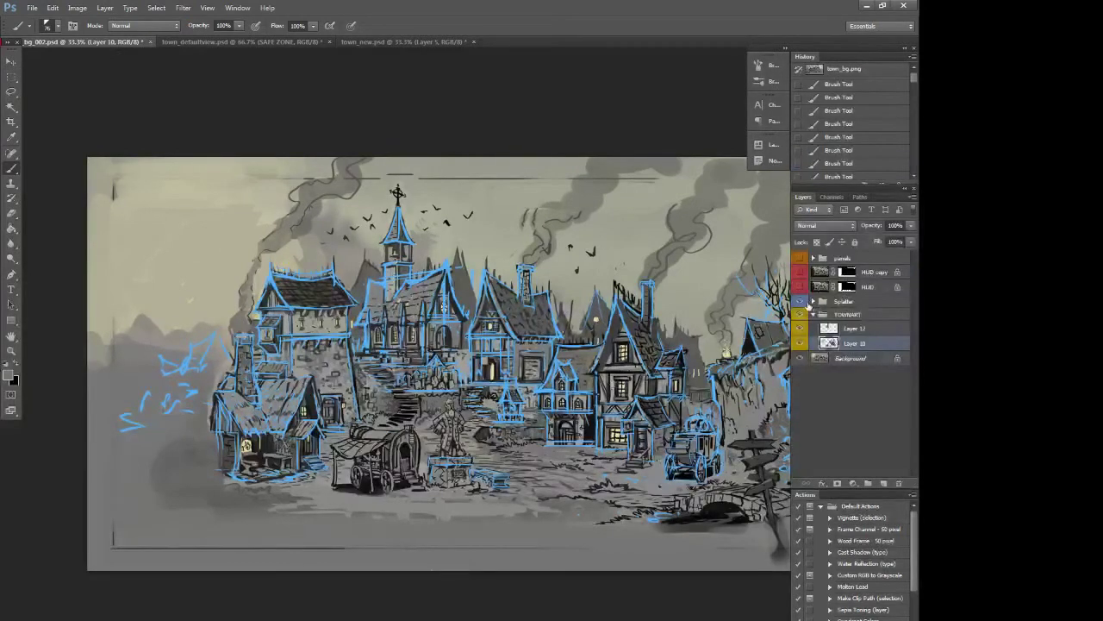
{"action": "left_click", "coordinate": [800, 259]}
{"action": "left_click", "coordinate": [800, 259]}
{"action": "left_click", "coordinate": [800, 273]}
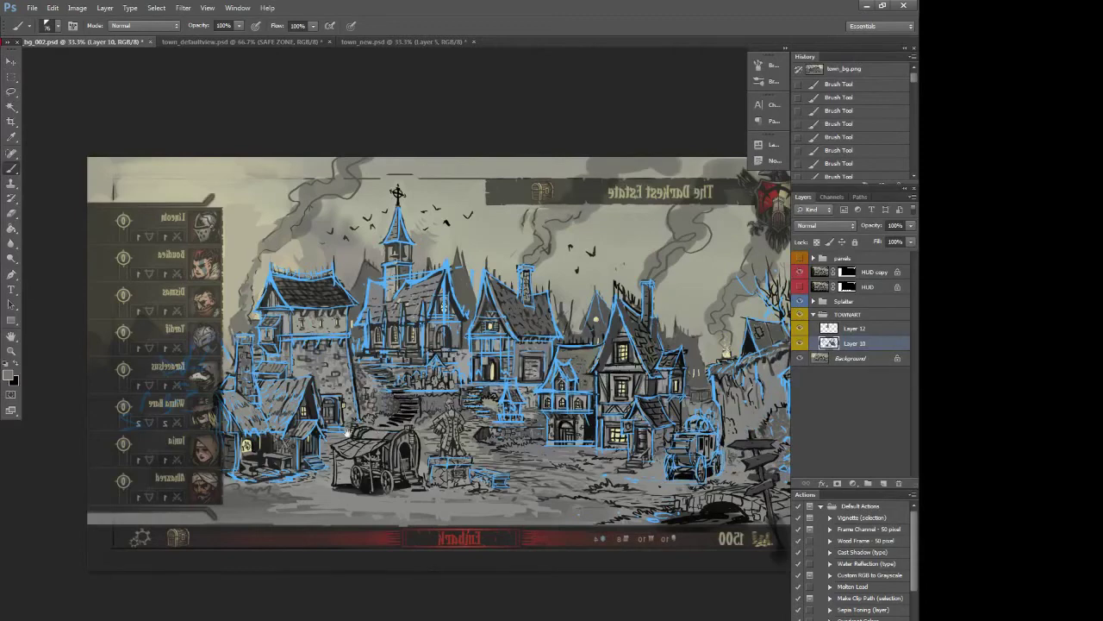
{"action": "key", "text": "f"}
{"action": "left_click_drag", "start_coordinate": [499, 367], "coordinate": [414, 381]}
Flip the canvas horizontally and merge Layer 12 down into Layer 10
{"action": "left_click", "coordinate": [78, 6]}
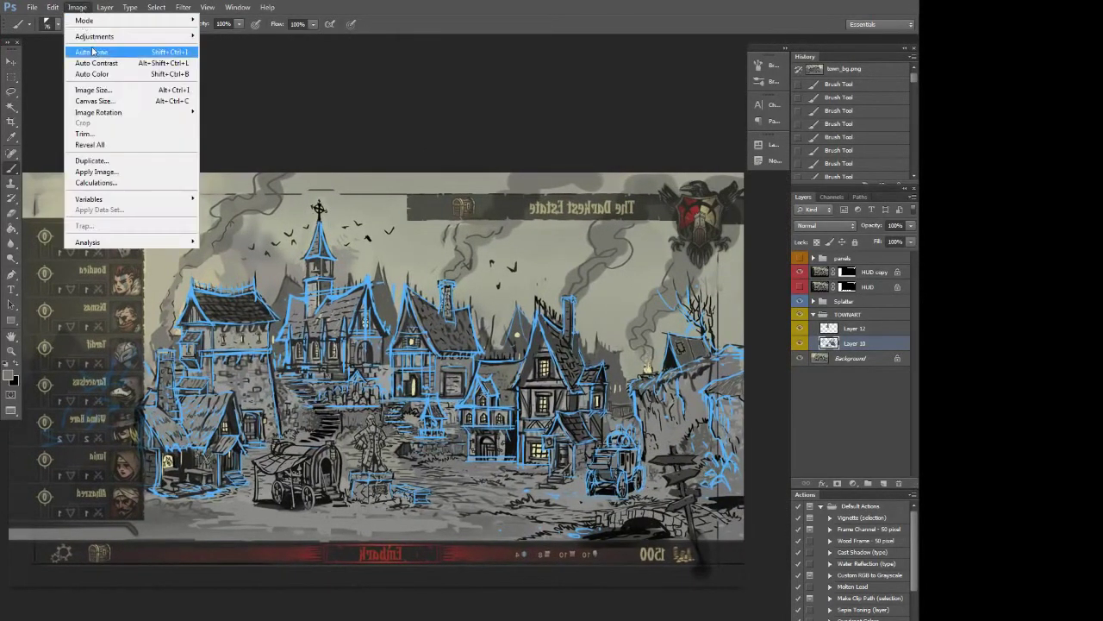
{"action": "mouse_move", "coordinate": [115, 114]}
{"action": "left_click", "coordinate": [276, 162]}
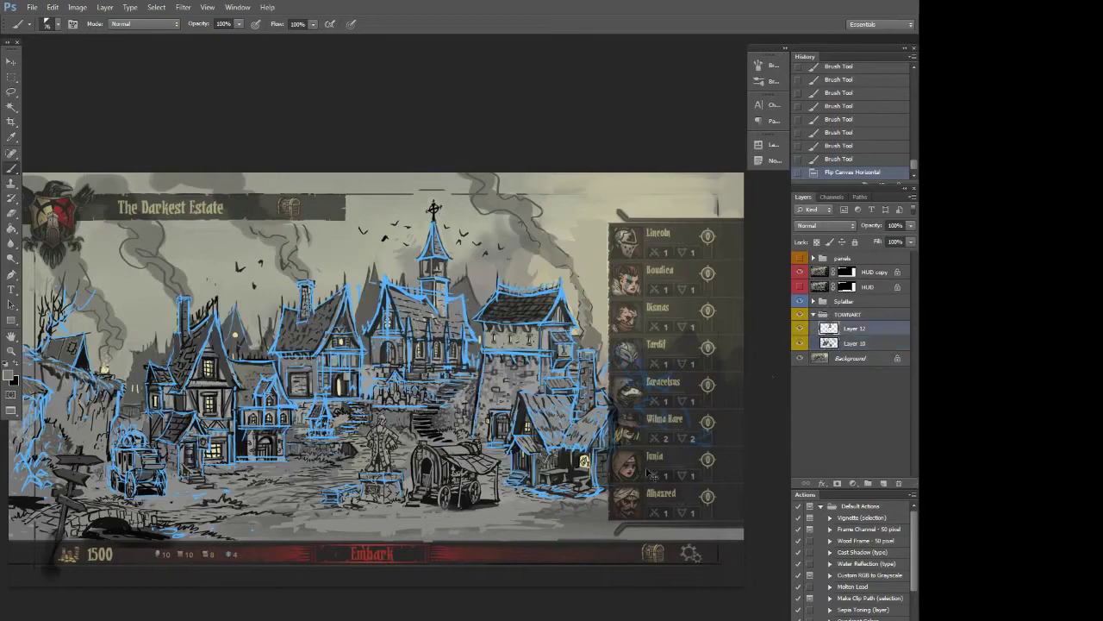
{"action": "key", "text": "ctrl+e"}
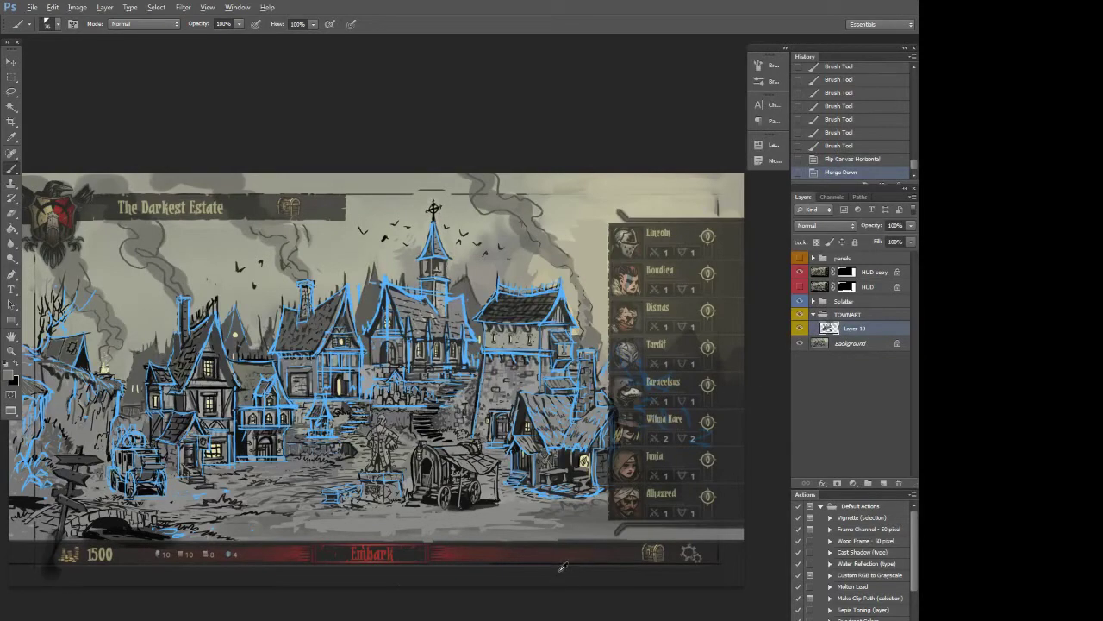
{"action": "left_click_drag", "start_coordinate": [581, 528], "coordinate": [649, 490]}
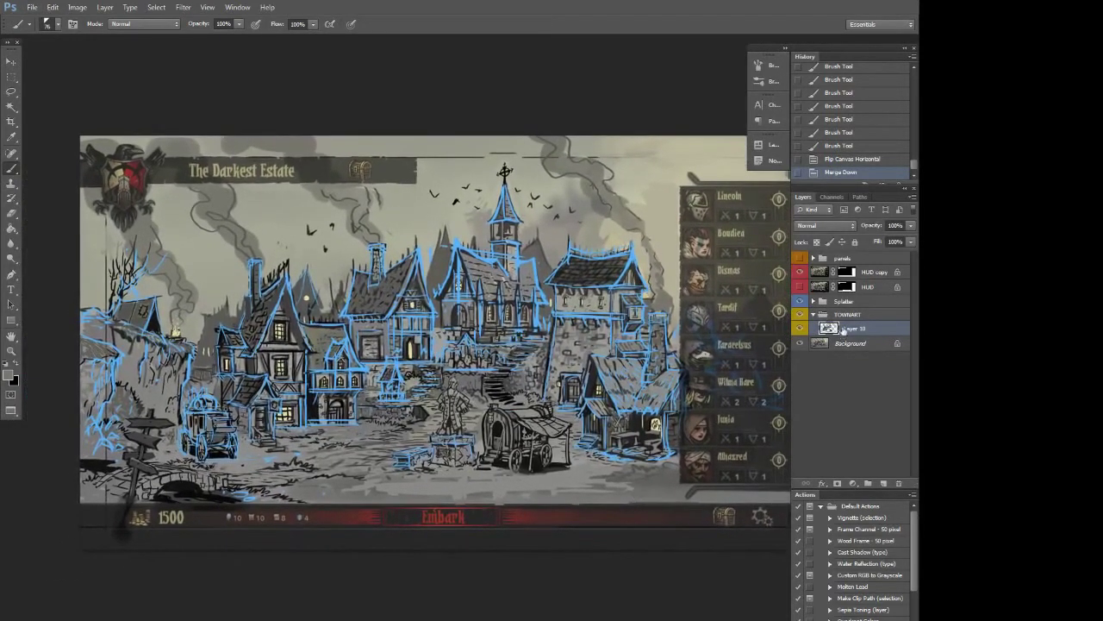
Fill a new layer above Layer 10 with the sampled sky colour and lower its opacity to about 55%
{"action": "left_click", "coordinate": [883, 483]}
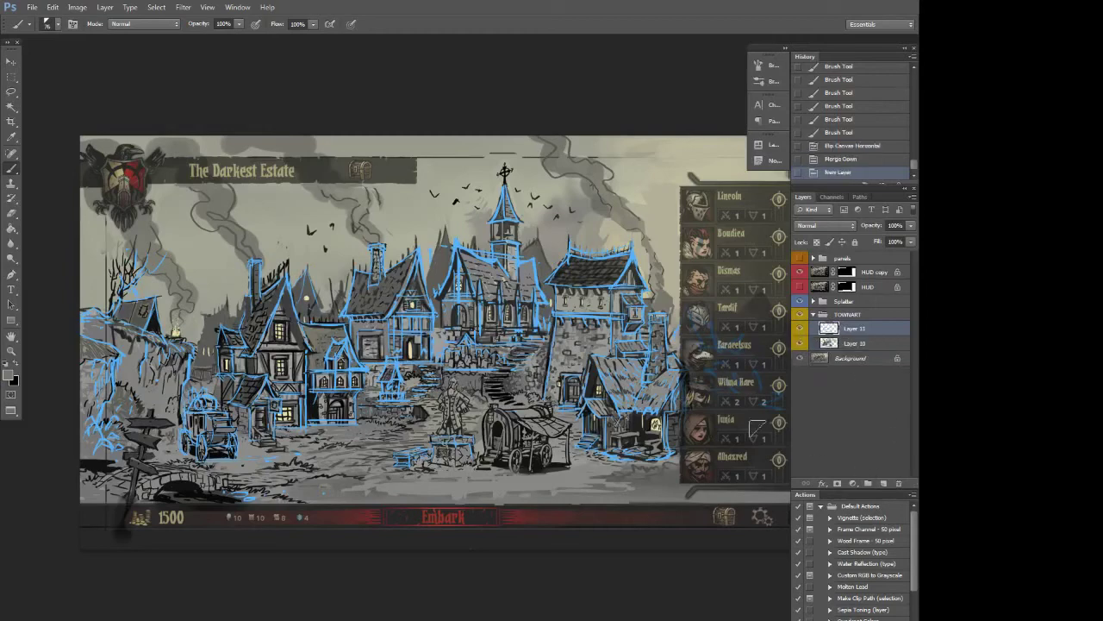
{"action": "key", "text": "g"}
{"action": "left_click", "coordinate": [236, 260], "text": "alt"}
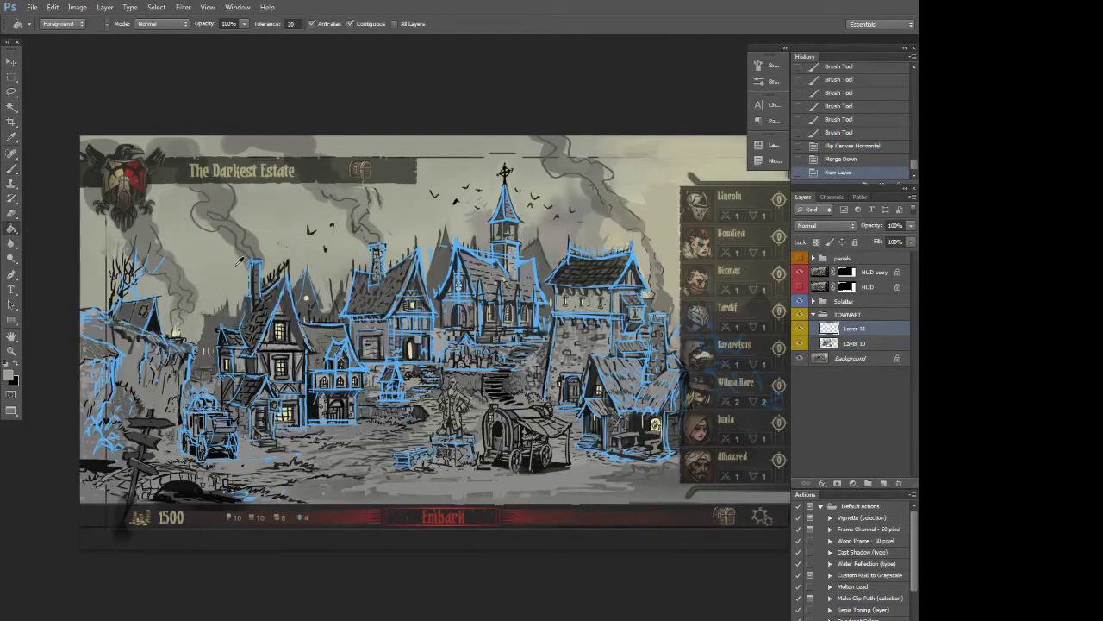
{"action": "left_click", "coordinate": [443, 437]}
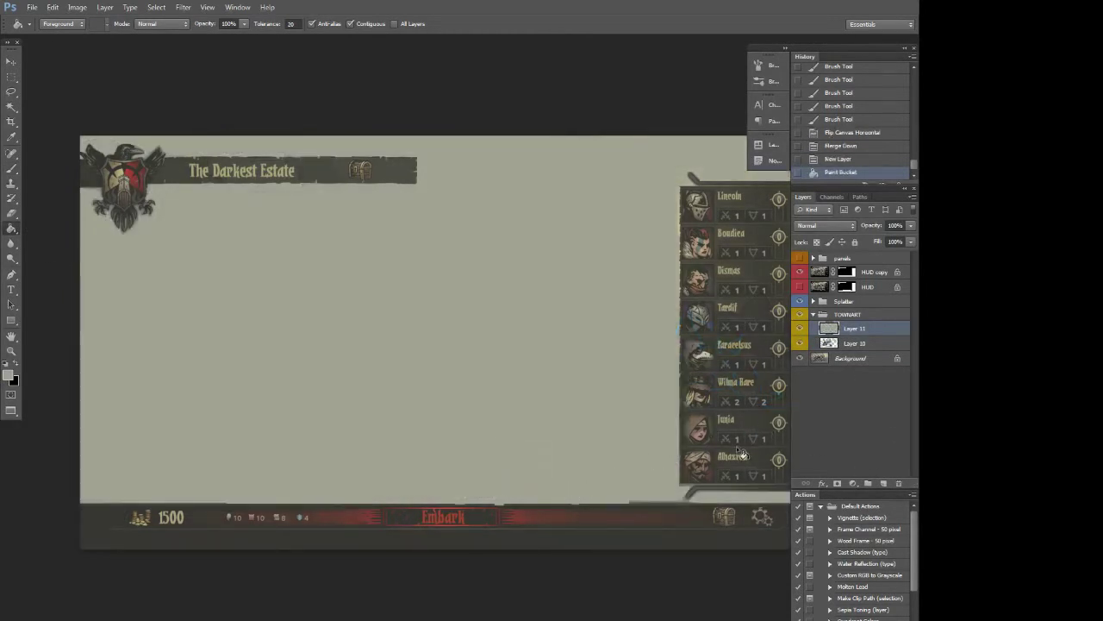
{"action": "key", "text": "ctrl+z"}
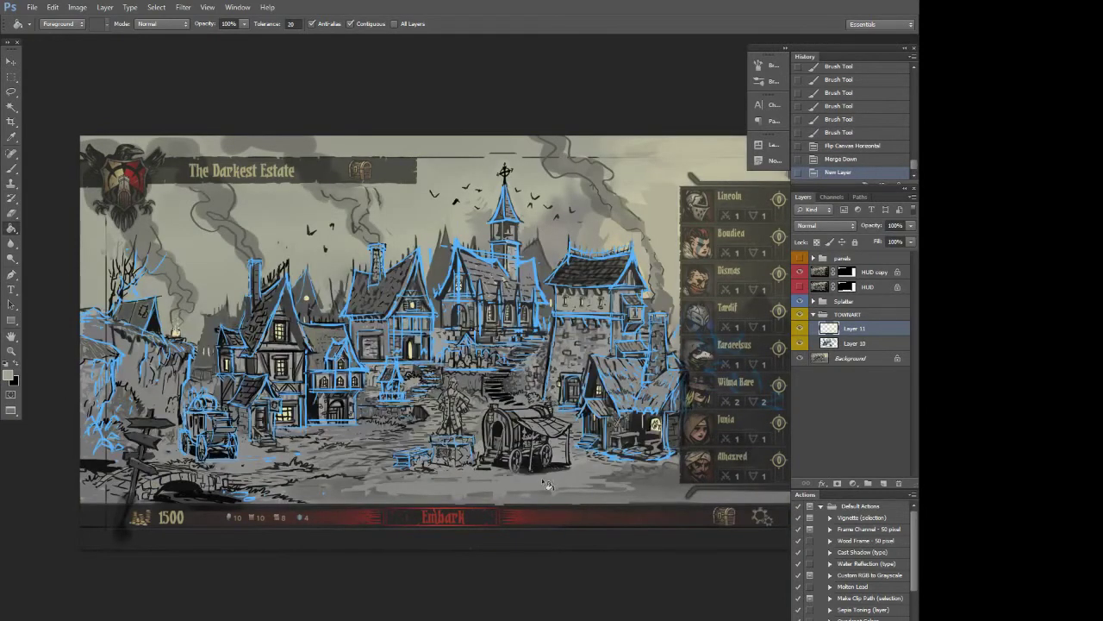
{"action": "key", "text": "ctrl+z"}
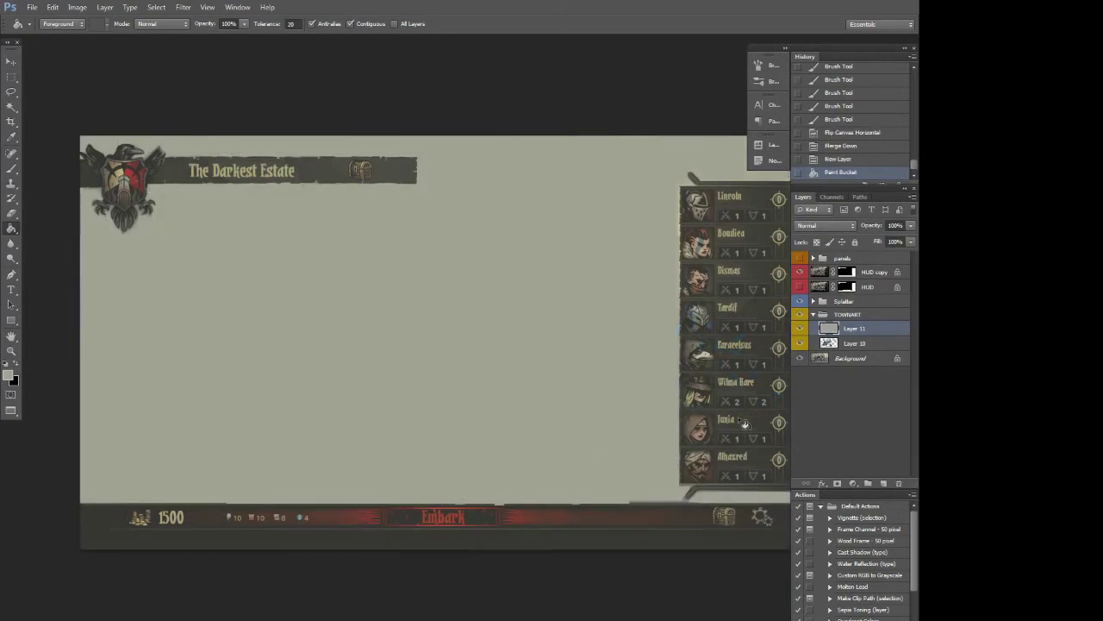
{"action": "left_click", "coordinate": [910, 225]}
{"action": "left_click_drag", "start_coordinate": [886, 237], "coordinate": [883, 236]}
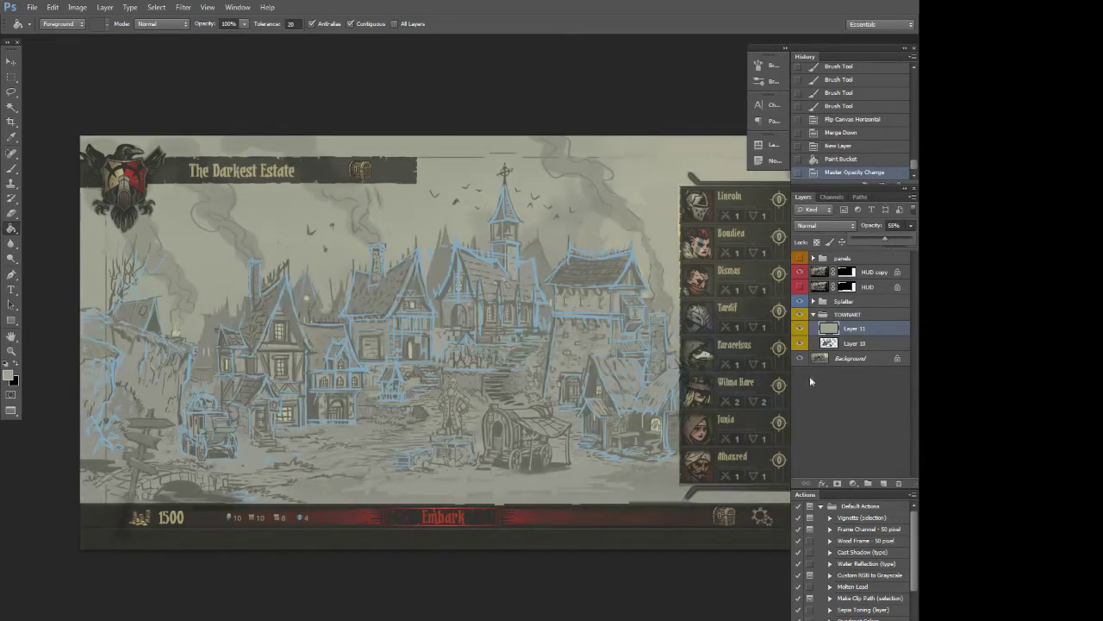
Add another empty layer above the translucent fill and ready the Brush tool over the enlarged town
{"action": "left_click", "coordinate": [890, 488]}
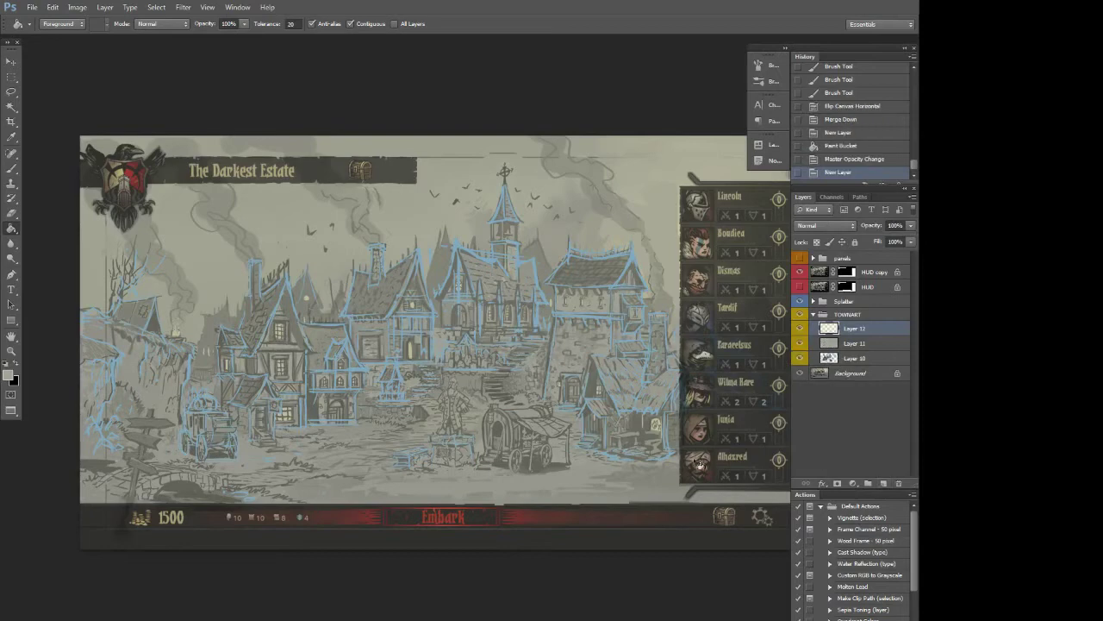
{"action": "left_click", "coordinate": [12, 169]}
{"action": "key", "text": "ctrl+plus"}
{"action": "left_click_drag", "start_coordinate": [456, 448], "coordinate": [622, 447]}
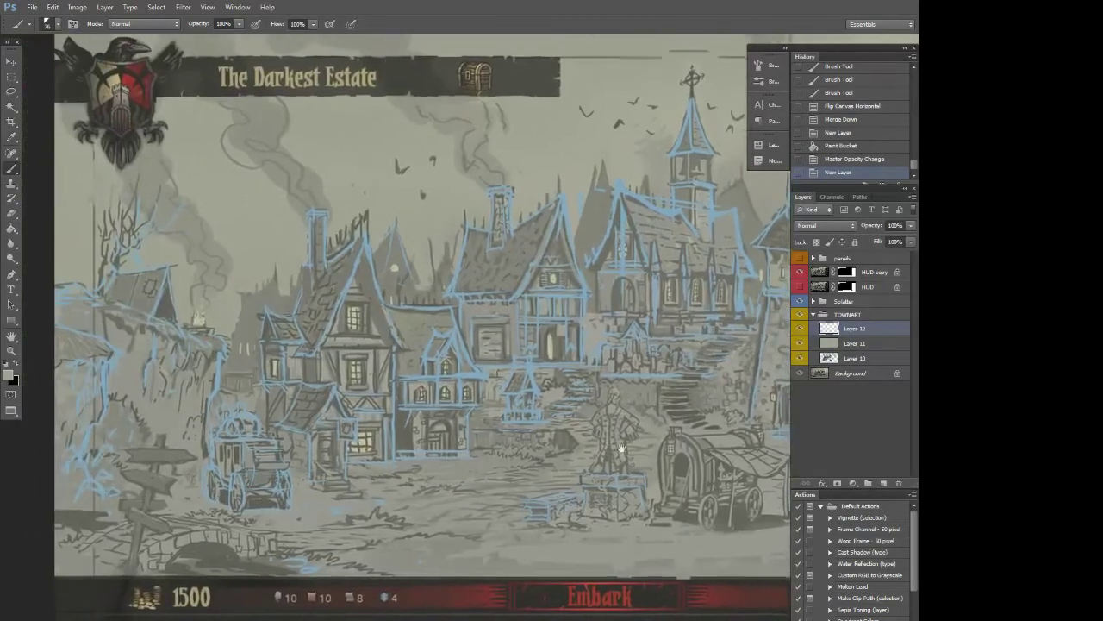
Set the foreground colour to near-black 060606, reduce the brush size to 11 px and test a stroke on the half-timbered house's roof
{"action": "left_click", "coordinate": [15, 364]}
{"action": "left_click", "coordinate": [8, 376]}
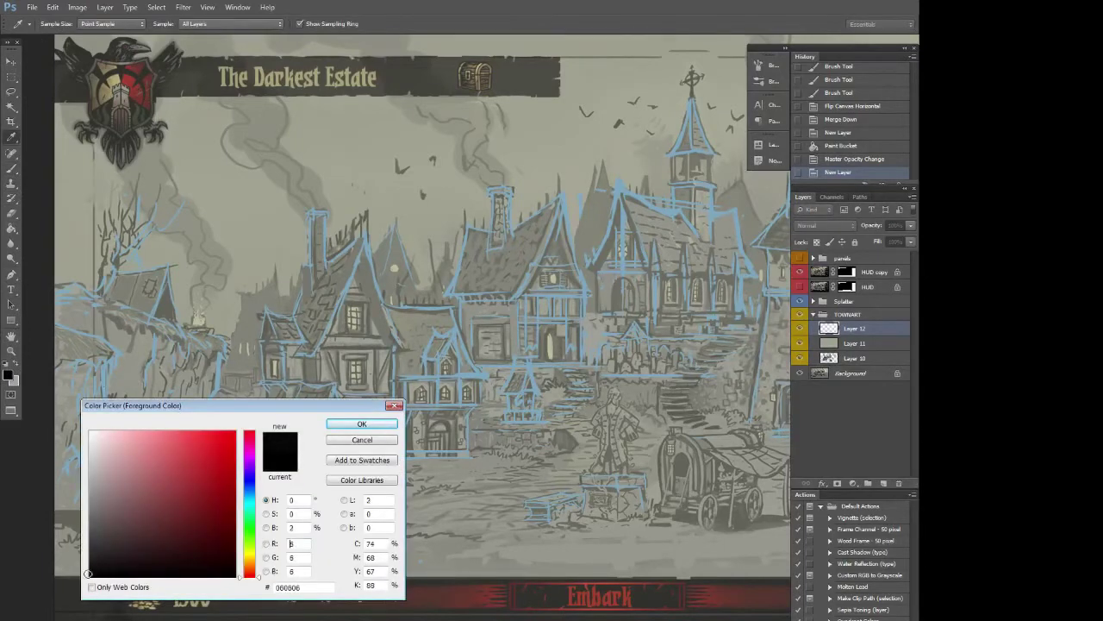
{"action": "left_click", "coordinate": [362, 423]}
{"action": "right_click", "coordinate": [433, 348]}
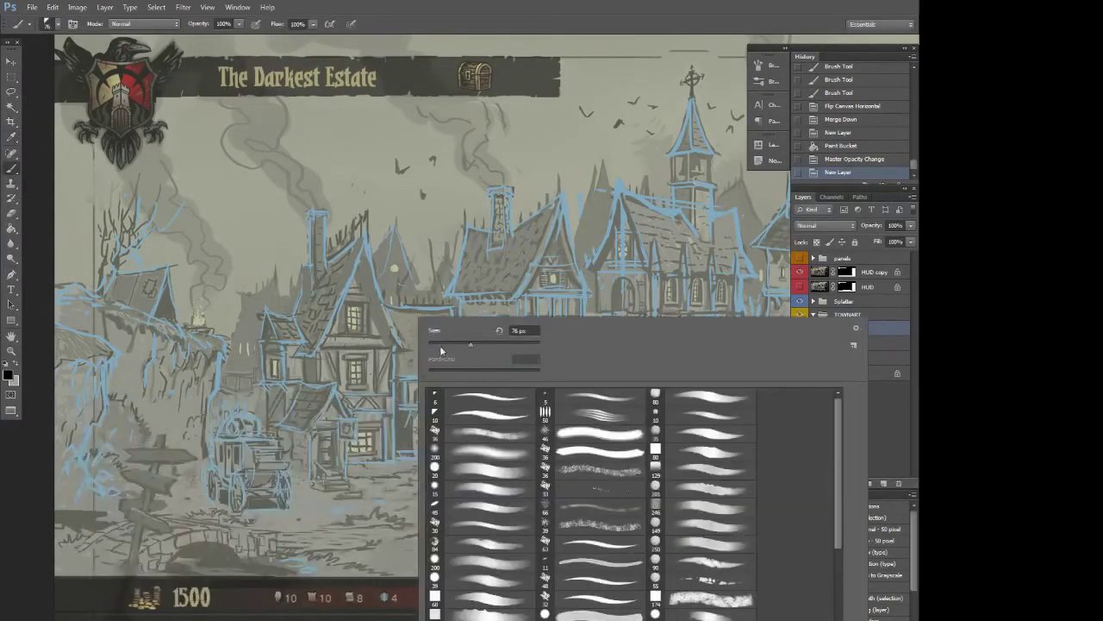
{"action": "left_click_drag", "start_coordinate": [320, 362], "coordinate": [334, 328]}
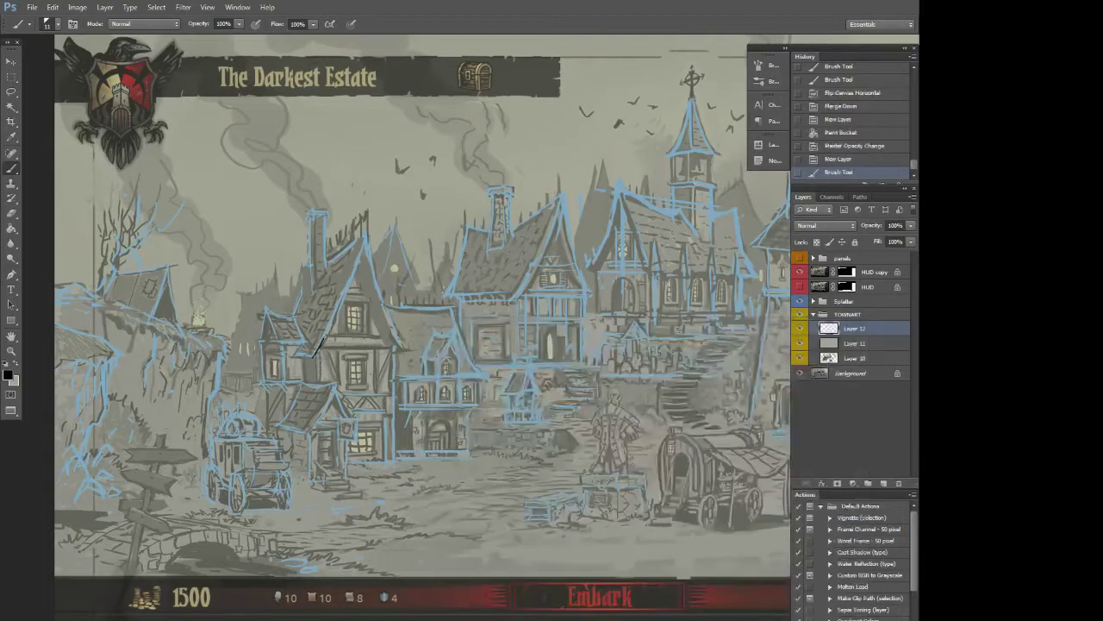
{"action": "key", "text": "ctrl+z"}
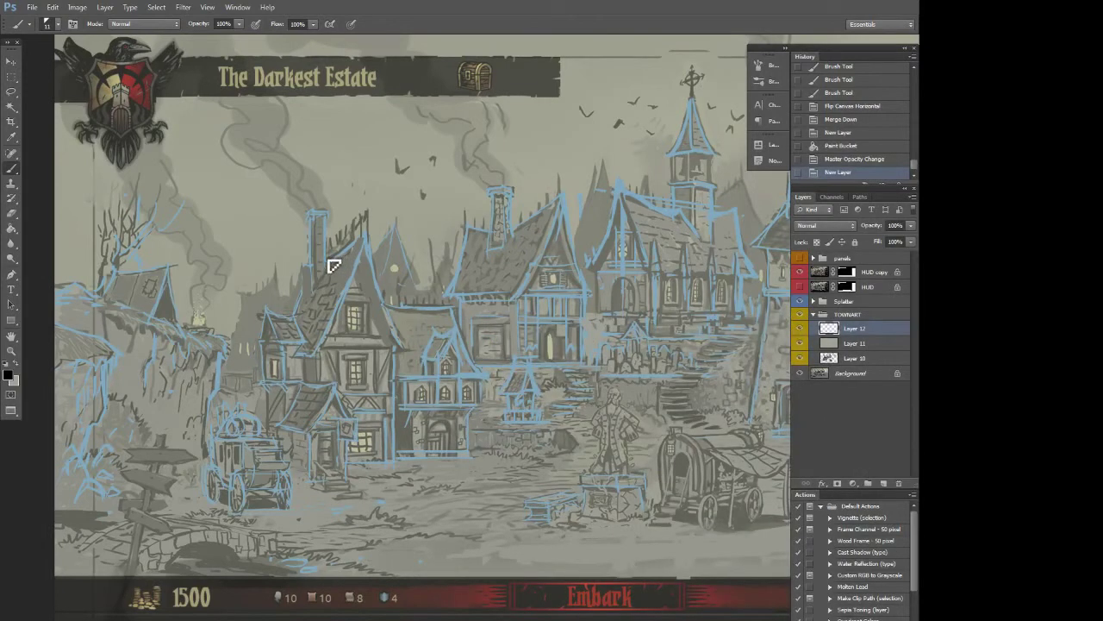
Ink the ridge line of the half-timbered house's roof up to its peak on Layer 12
{"action": "left_click_drag", "start_coordinate": [327, 259], "coordinate": [370, 229]}
{"action": "key", "text": "ctrl+z"}
{"action": "key", "text": "ctrl+z"}
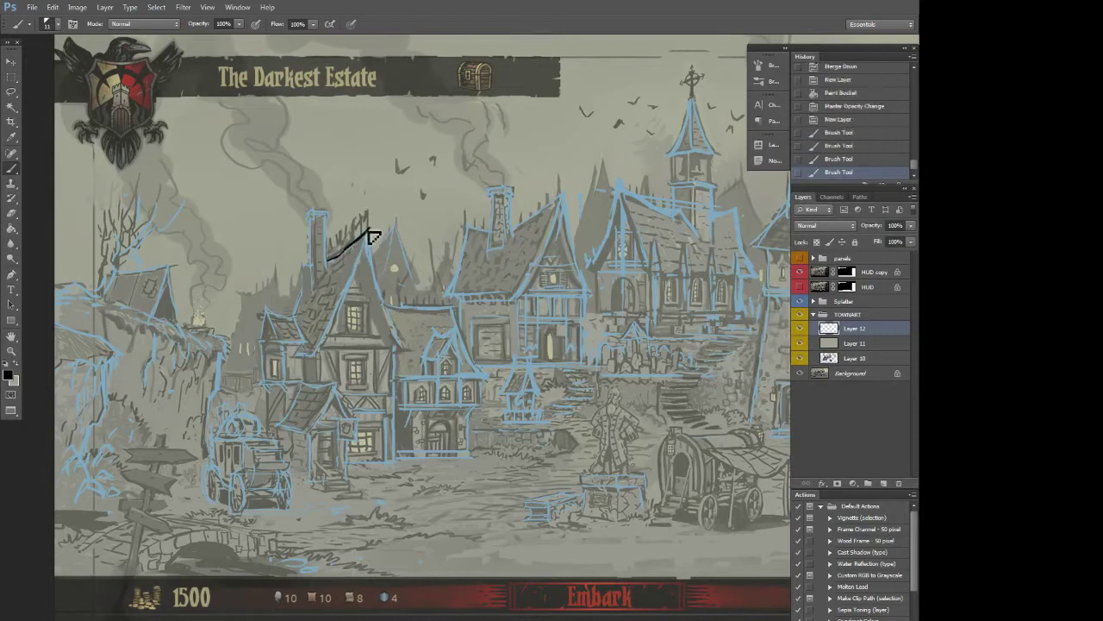
{"action": "left_click", "coordinate": [370, 230]}
Ink the front gable's left slope from the roof peak down to its lower tip and close it with a short eave line
{"action": "left_click_drag", "start_coordinate": [364, 252], "coordinate": [330, 320]}
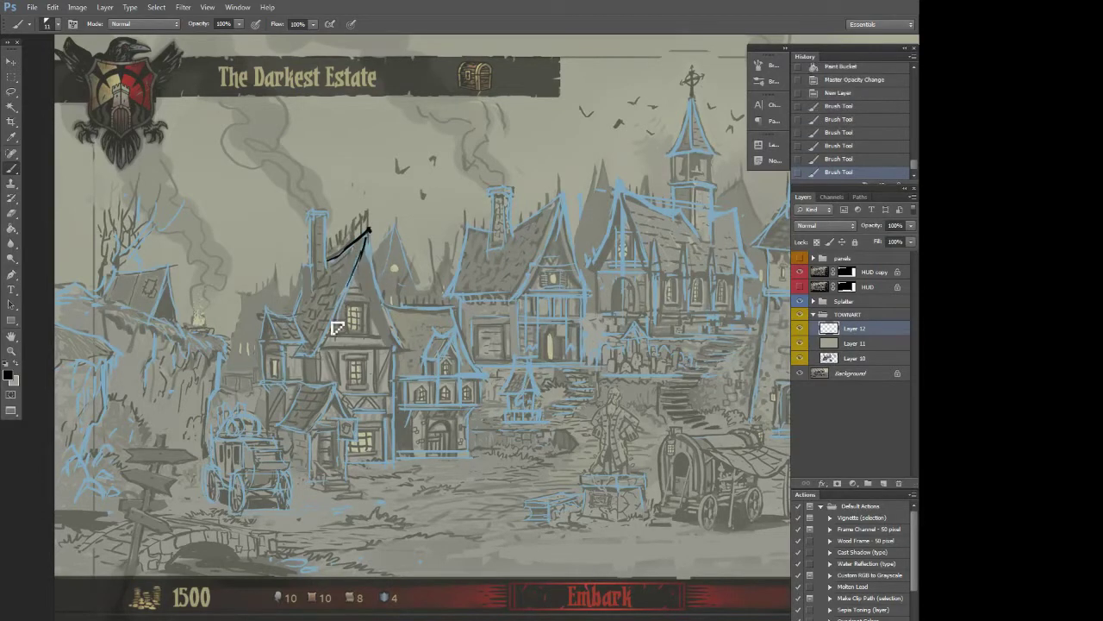
{"action": "key", "text": "ctrl+z"}
{"action": "left_click_drag", "start_coordinate": [364, 252], "coordinate": [343, 295]}
{"action": "key", "text": "ctrl+z"}
{"action": "left_click_drag", "start_coordinate": [364, 255], "coordinate": [340, 305]}
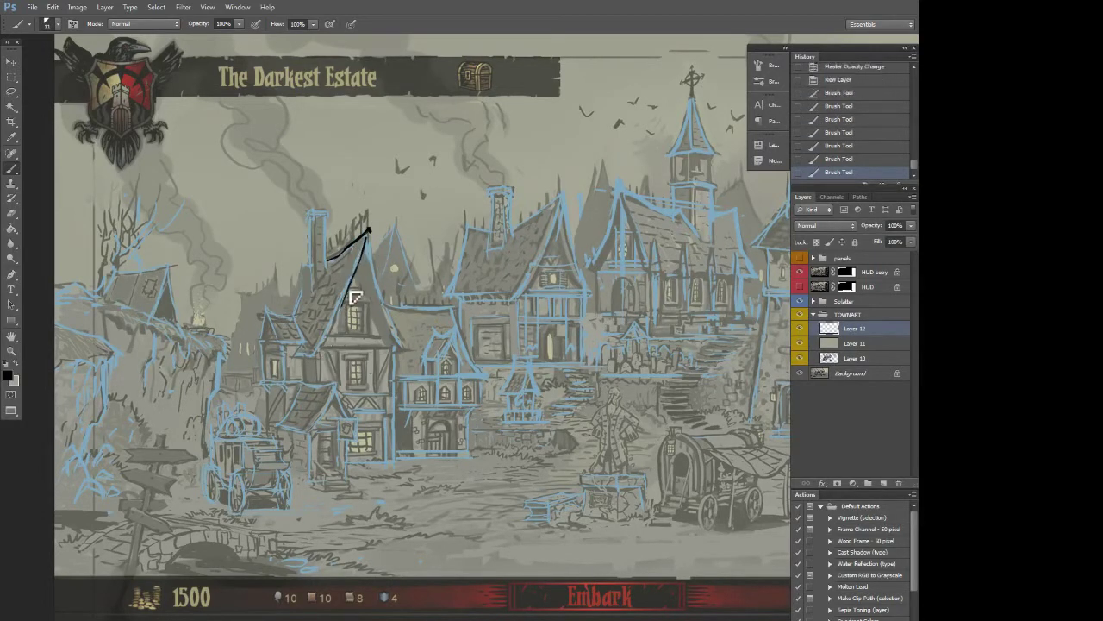
{"action": "key", "text": "ctrl+z"}
{"action": "left_click_drag", "start_coordinate": [365, 255], "coordinate": [326, 334]}
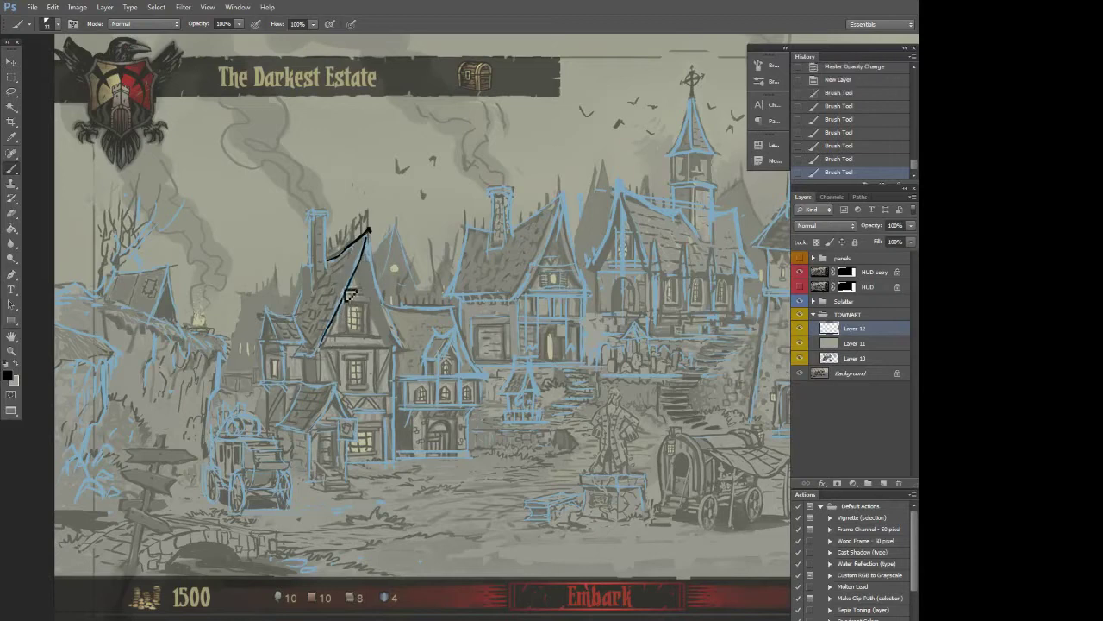
{"action": "left_click", "coordinate": [308, 362], "text": "shift"}
{"action": "left_click_drag", "start_coordinate": [294, 357], "coordinate": [312, 357]}
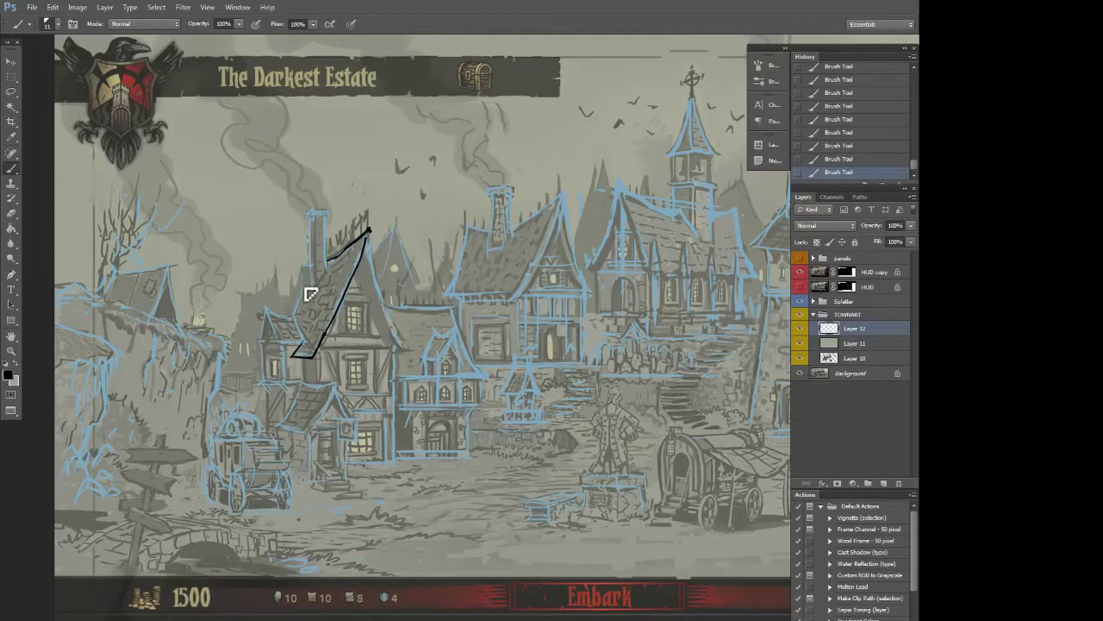
Ink the outer left edge of the main roof and outline the small roof over the house's left side bay
{"action": "mouse_move", "coordinate": [304, 266]}
{"action": "left_mouse_down"}
{"action": "mouse_move", "coordinate": [291, 317]}
{"action": "mouse_move", "coordinate": [303, 266]}
{"action": "mouse_move", "coordinate": [287, 317]}
{"action": "left_mouse_up"}
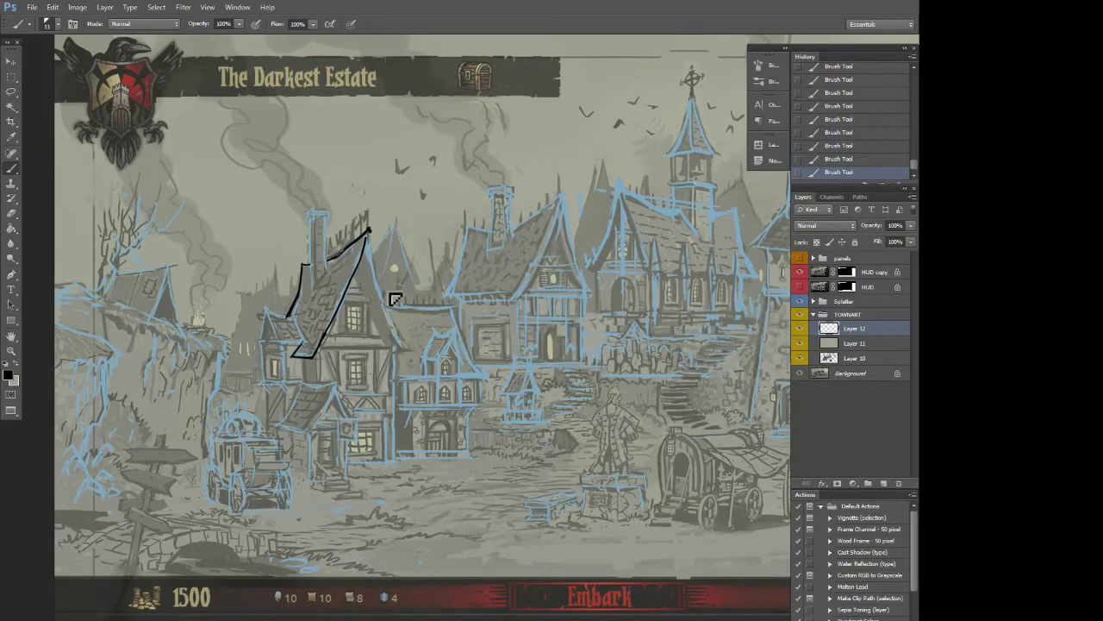
{"action": "mouse_move", "coordinate": [265, 308]}
{"action": "left_mouse_down"}
{"action": "mouse_move", "coordinate": [278, 338]}
{"action": "mouse_move", "coordinate": [302, 343]}
{"action": "mouse_move", "coordinate": [292, 354]}
{"action": "left_mouse_up"}
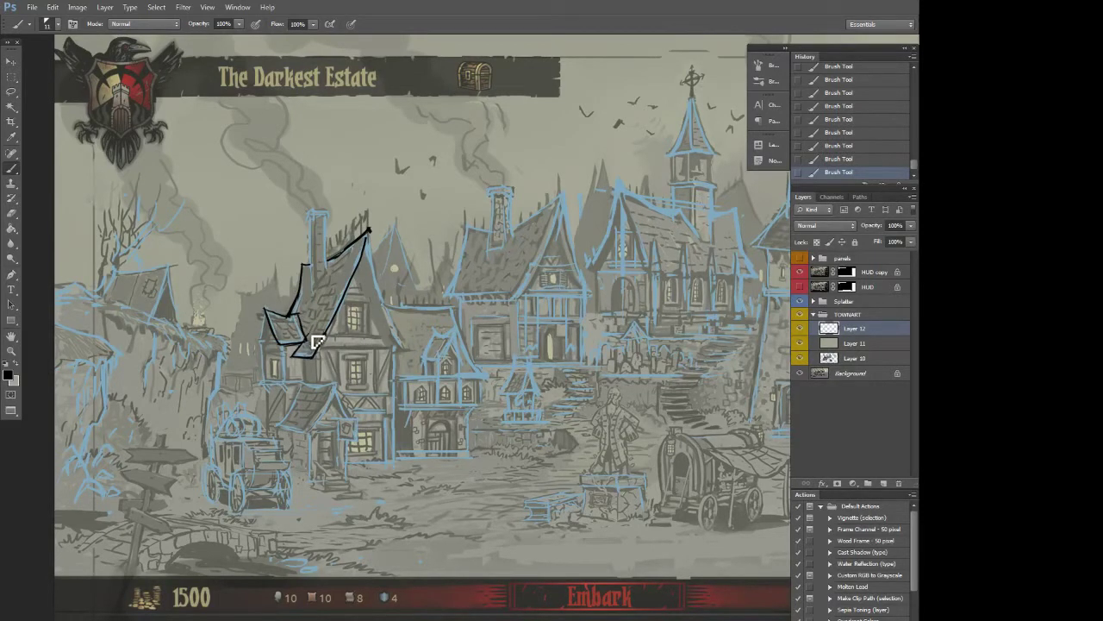
{"action": "left_click_drag", "start_coordinate": [265, 310], "coordinate": [258, 344]}
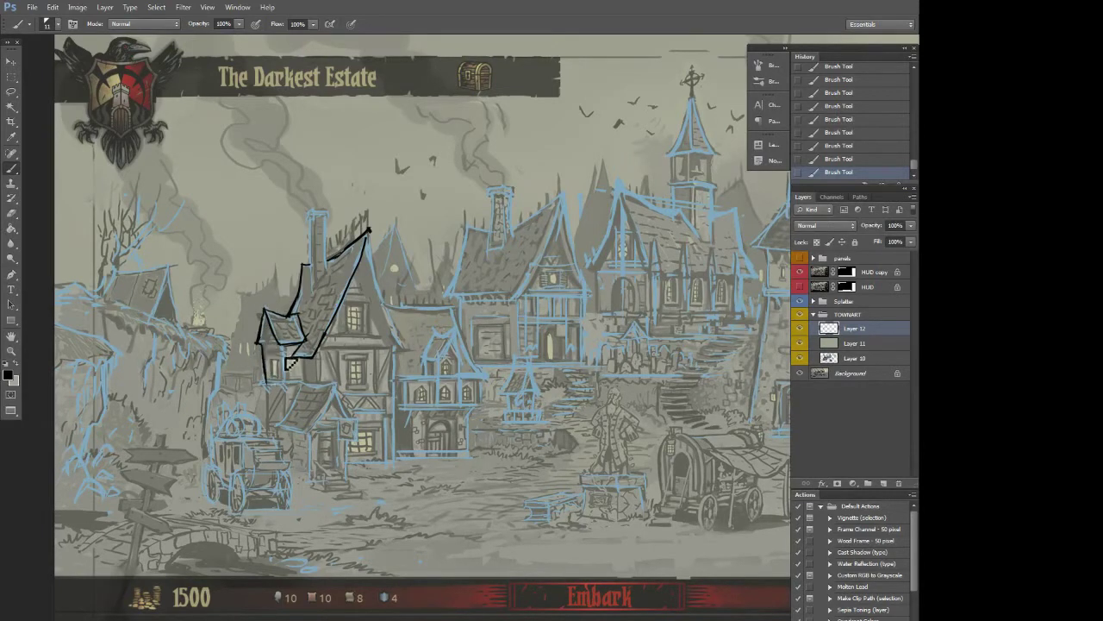
Ink the side bay's wall and base line, and the timber posts and bracing beneath it
{"action": "left_click_drag", "start_coordinate": [285, 345], "coordinate": [285, 382]}
{"action": "left_click_drag", "start_coordinate": [265, 384], "coordinate": [284, 384]}
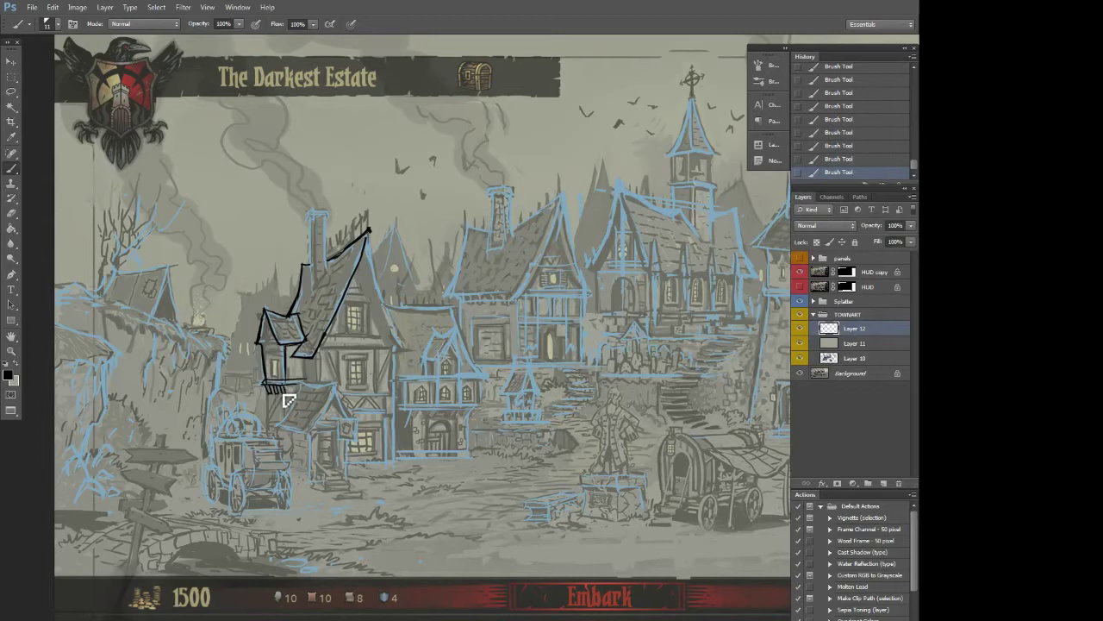
{"action": "left_click_drag", "start_coordinate": [267, 387], "coordinate": [267, 428]}
{"action": "key", "text": "ctrl+z"}
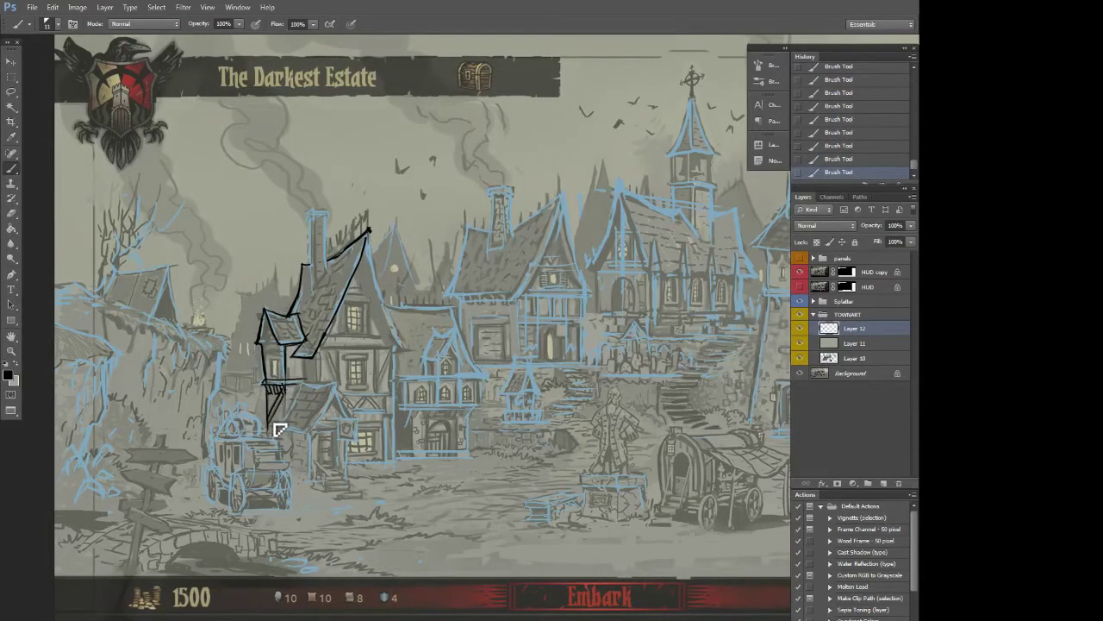
{"action": "left_click_drag", "start_coordinate": [271, 393], "coordinate": [273, 418]}
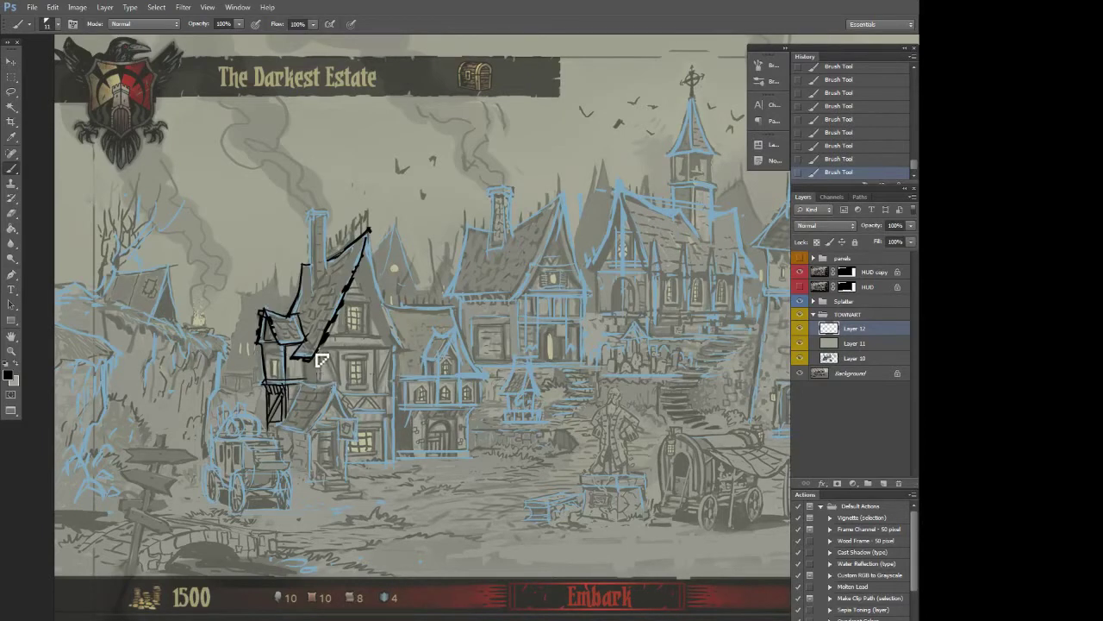
Ink the upper floor's corner posts, the beam beneath it and the diagonal timbers on both sides of the window
{"action": "left_click_drag", "start_coordinate": [320, 351], "coordinate": [319, 381]}
{"action": "left_click_drag", "start_coordinate": [399, 393], "coordinate": [397, 353]}
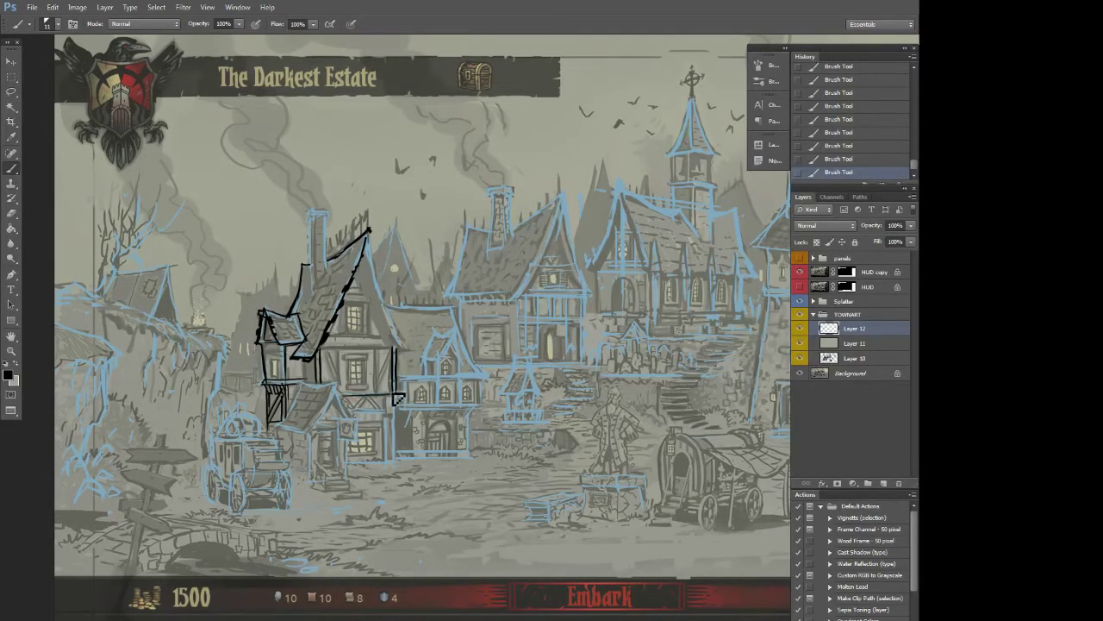
{"action": "left_click_drag", "start_coordinate": [343, 397], "coordinate": [396, 394]}
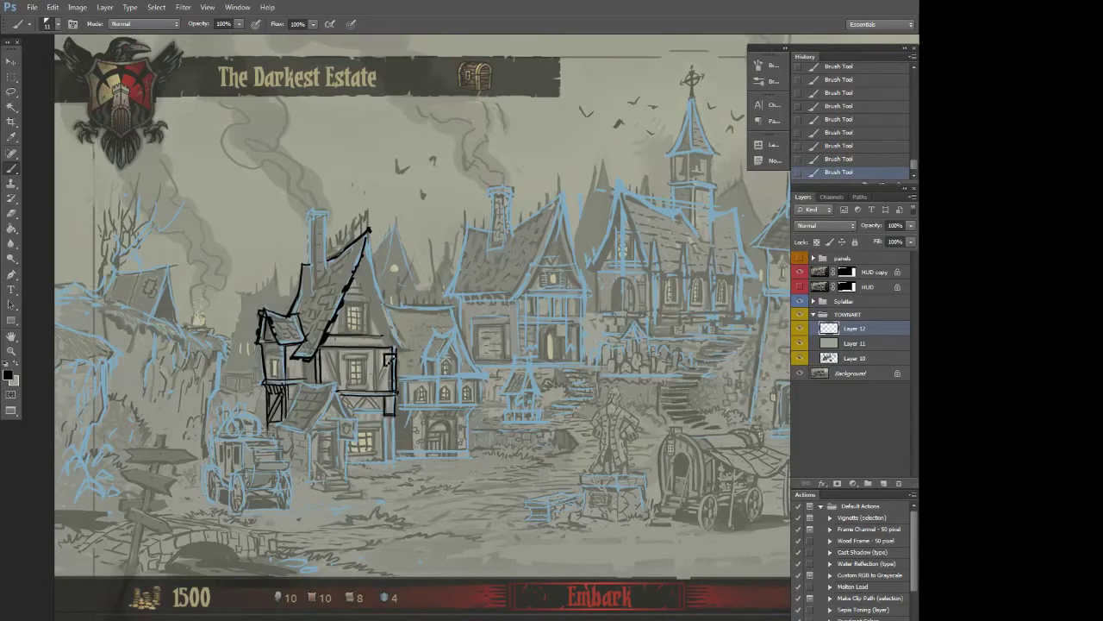
{"action": "left_click_drag", "start_coordinate": [375, 390], "coordinate": [393, 354]}
{"action": "left_click_drag", "start_coordinate": [324, 353], "coordinate": [343, 385]}
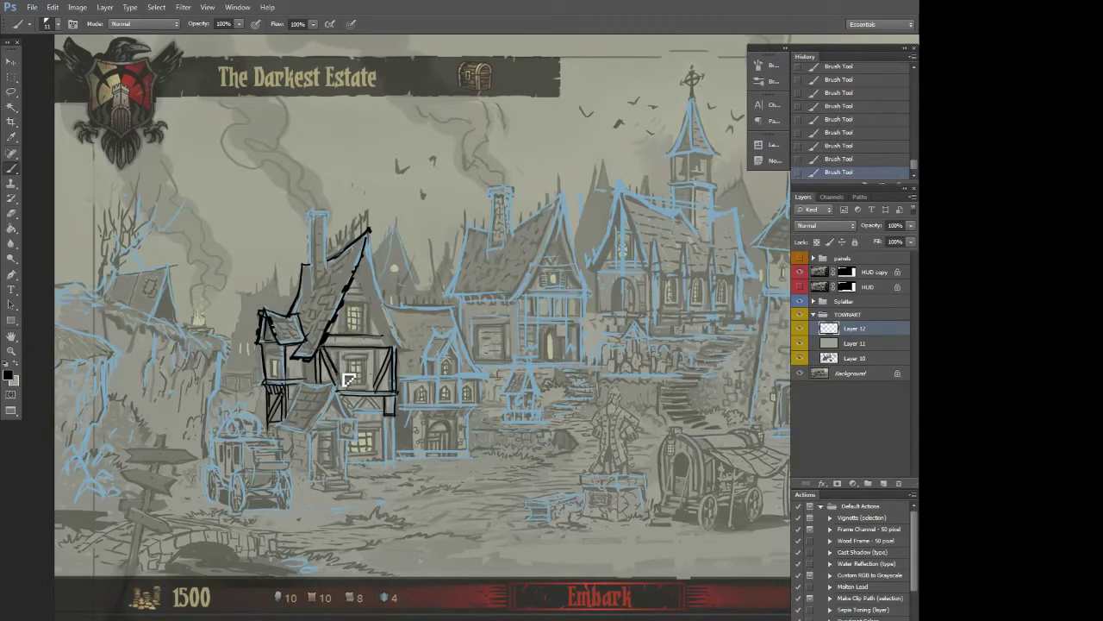
Step back and forth through the latest brush strokes to compare the house front's timber detailing with and without them
{"action": "key", "text": "ctrl+alt+z"}
{"action": "key", "text": "ctrl+alt+z"}
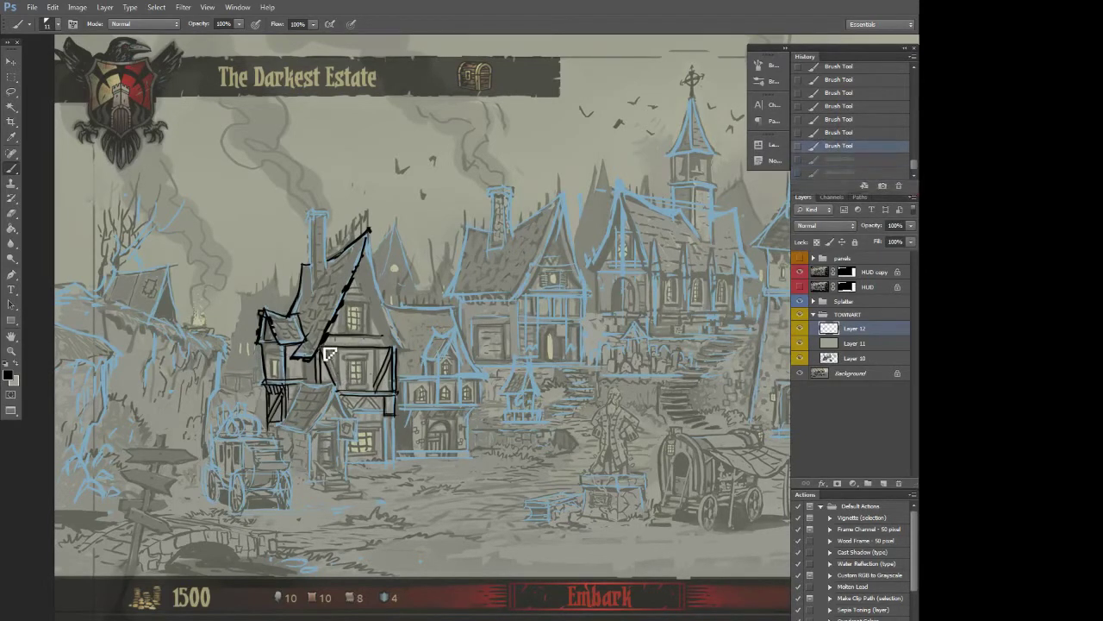
{"action": "key", "text": "ctrl+shift+z"}
{"action": "key", "text": "ctrl+shift+z"}
{"action": "key", "text": "ctrl+alt+z"}
{"action": "key", "text": "ctrl+shift+z"}
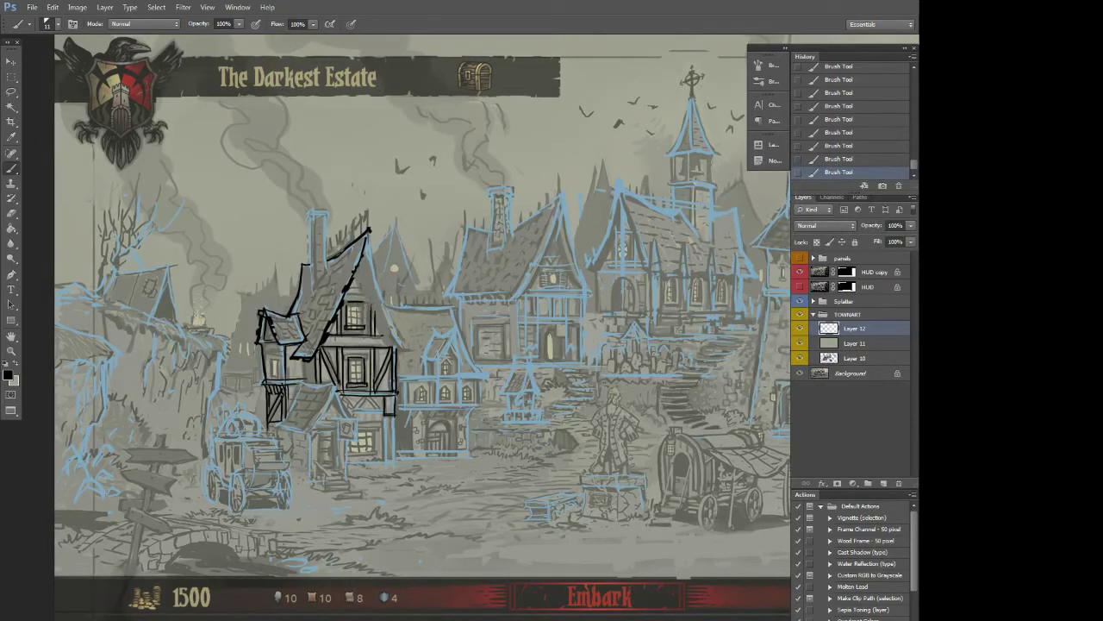
{"action": "left_click", "coordinate": [825, 162]}
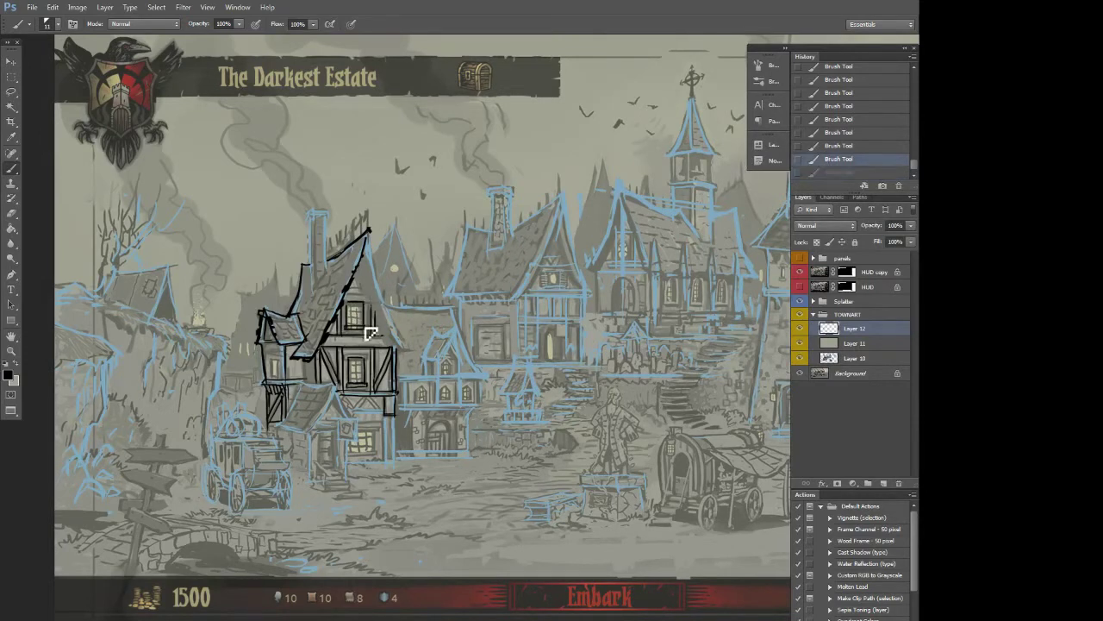
{"action": "key", "text": "ctrl+z"}
{"action": "key", "text": "ctrl+z"}
{"action": "key", "text": "ctrl+z"}
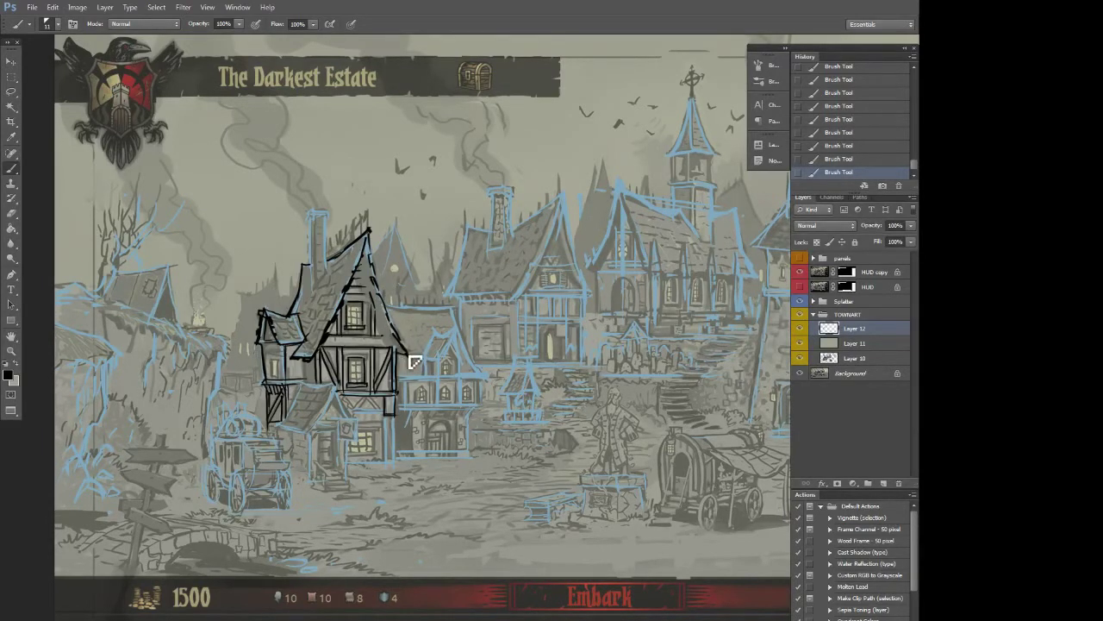
Ink the ground floor's right corner post, base line and lit window
{"action": "left_click_drag", "start_coordinate": [631, 449], "coordinate": [641, 390]}
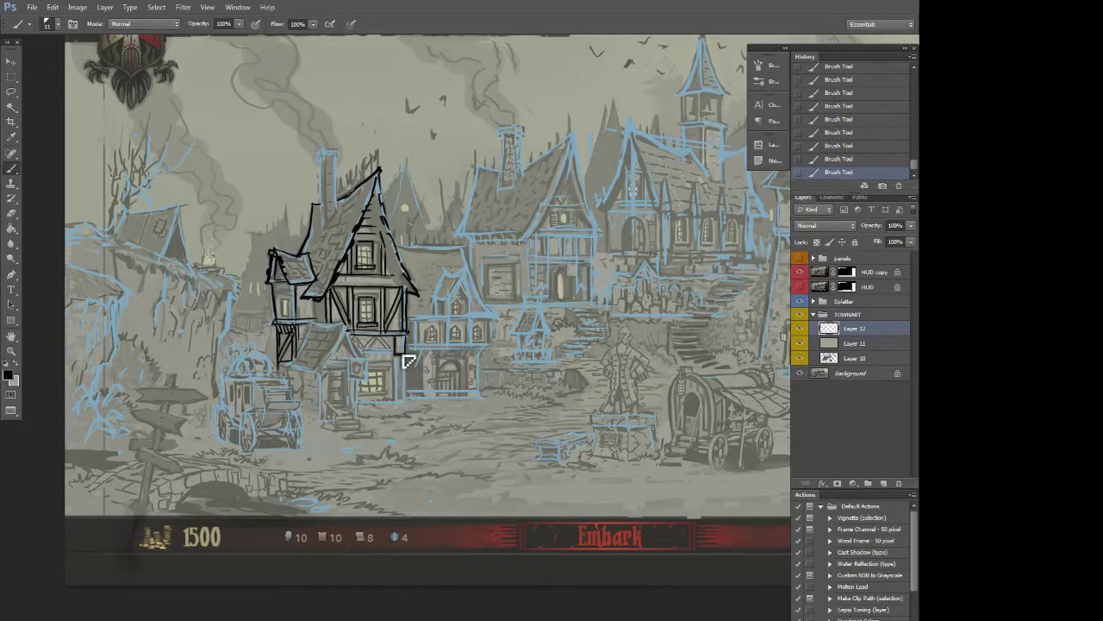
{"action": "left_click_drag", "start_coordinate": [403, 354], "coordinate": [404, 399]}
{"action": "left_click_drag", "start_coordinate": [357, 393], "coordinate": [394, 397]}
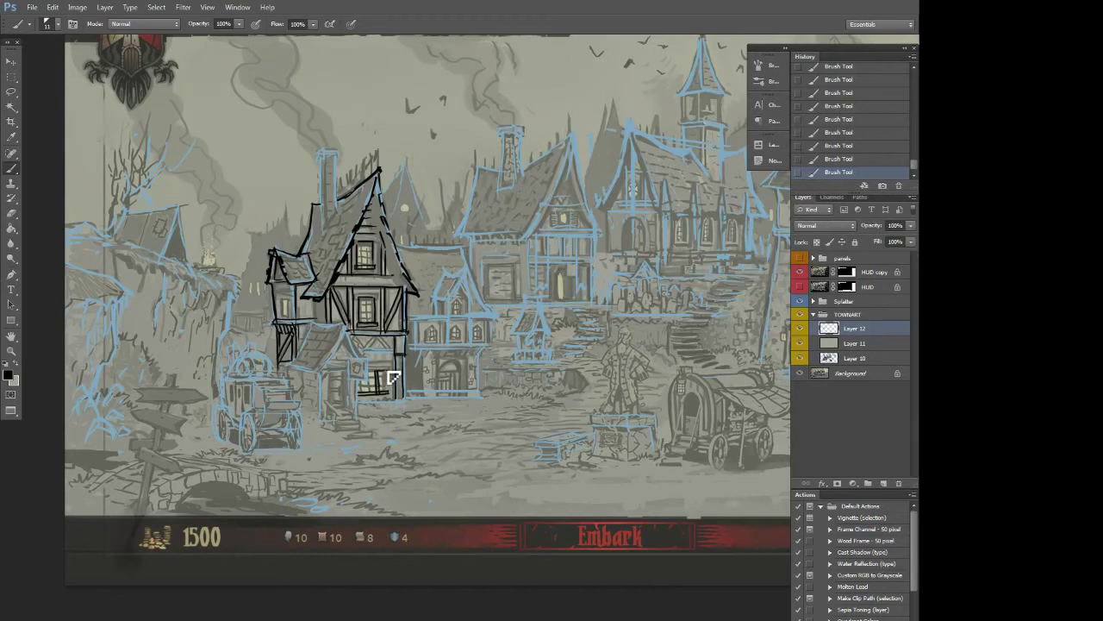
{"action": "mouse_move", "coordinate": [375, 370]}
{"action": "left_mouse_down"}
{"action": "mouse_move", "coordinate": [374, 390]}
{"action": "mouse_move", "coordinate": [393, 372]}
{"action": "mouse_move", "coordinate": [385, 365]}
{"action": "left_mouse_up"}
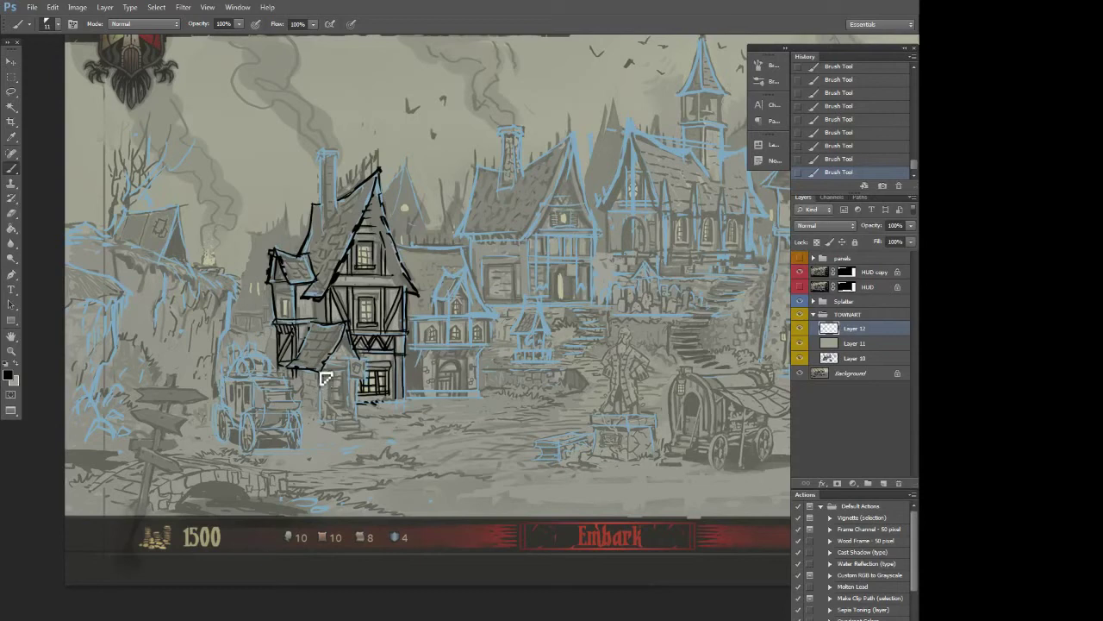
Ink the entrance porch's side wall, the stonework beside the door and the crosspiece above it
{"action": "left_click_drag", "start_coordinate": [320, 372], "coordinate": [320, 410]}
{"action": "left_click_drag", "start_coordinate": [559, 449], "coordinate": [512, 499]}
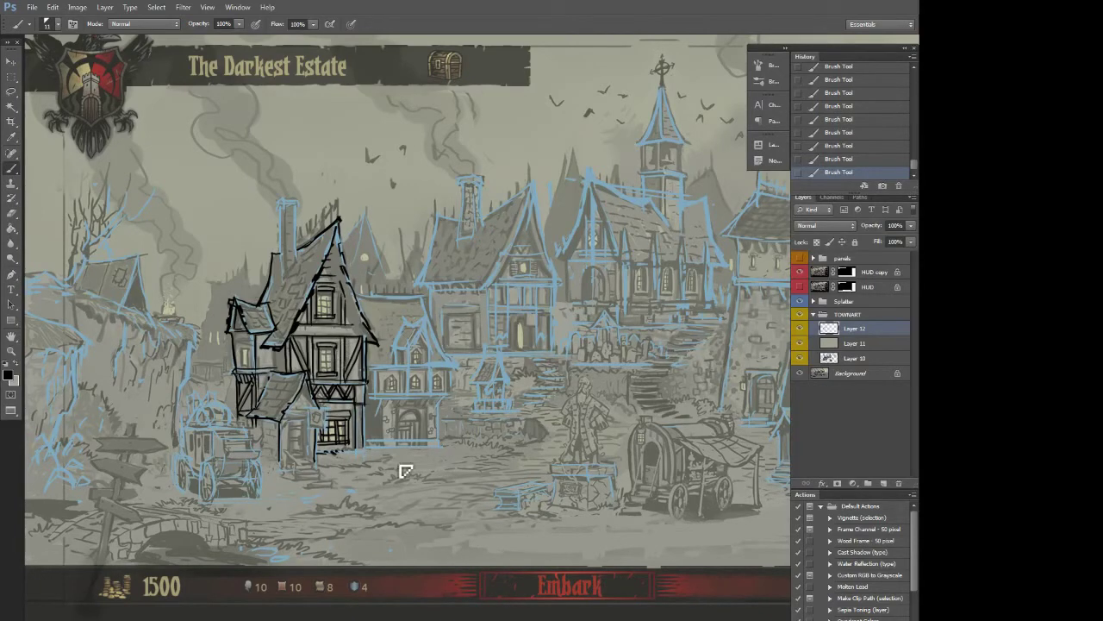
{"action": "left_click_drag", "start_coordinate": [550, 494], "coordinate": [512, 486]}
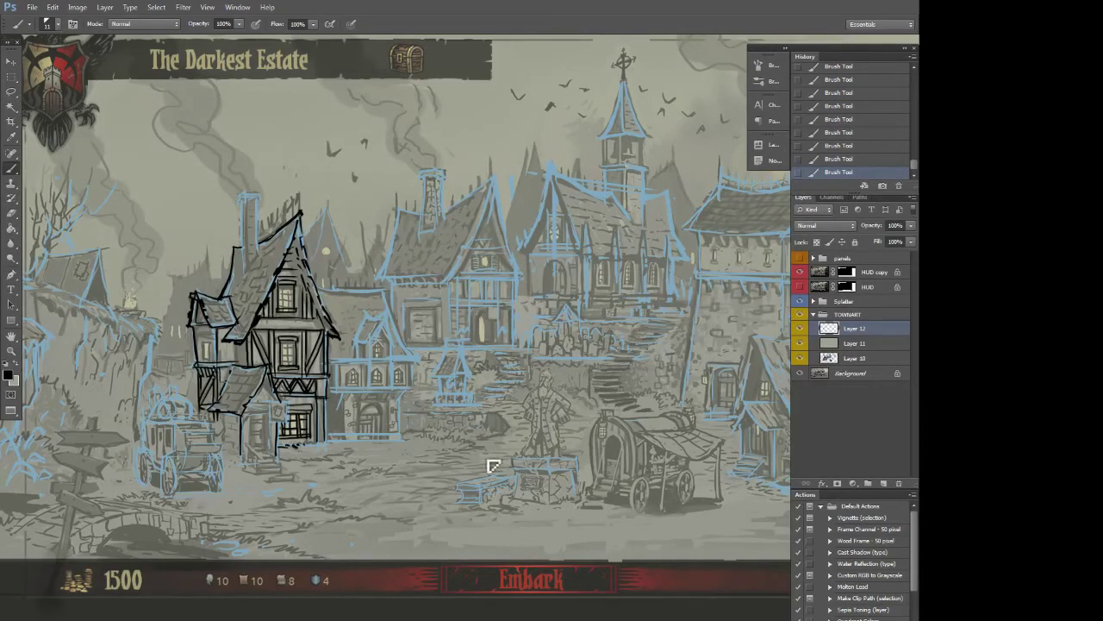
{"action": "left_click_drag", "start_coordinate": [526, 447], "coordinate": [583, 429]}
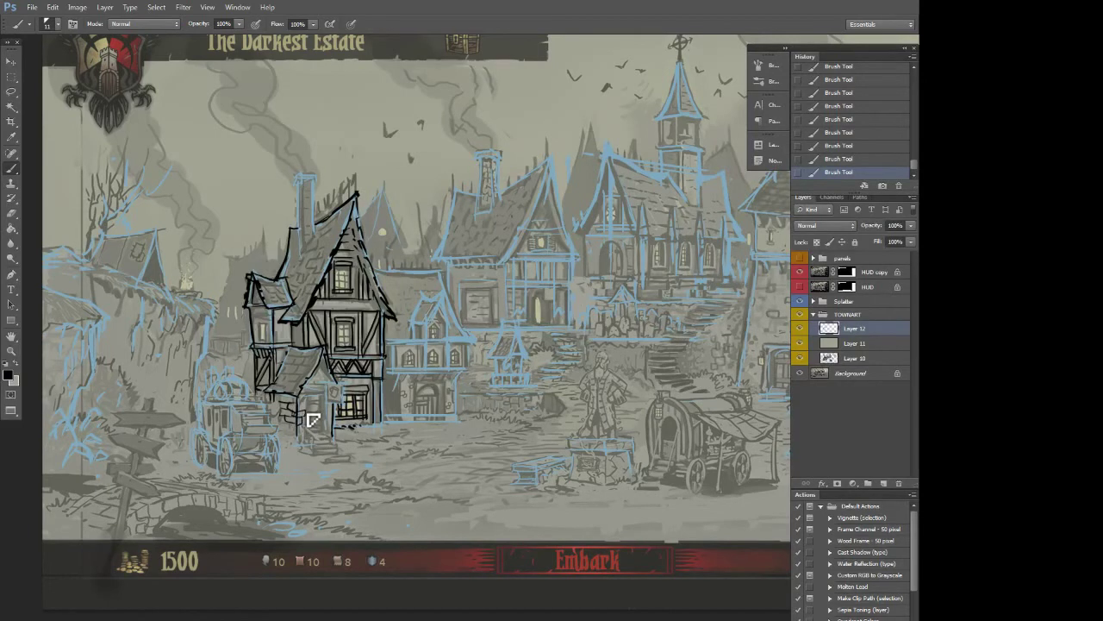
{"action": "left_click_drag", "start_coordinate": [311, 411], "coordinate": [312, 425]}
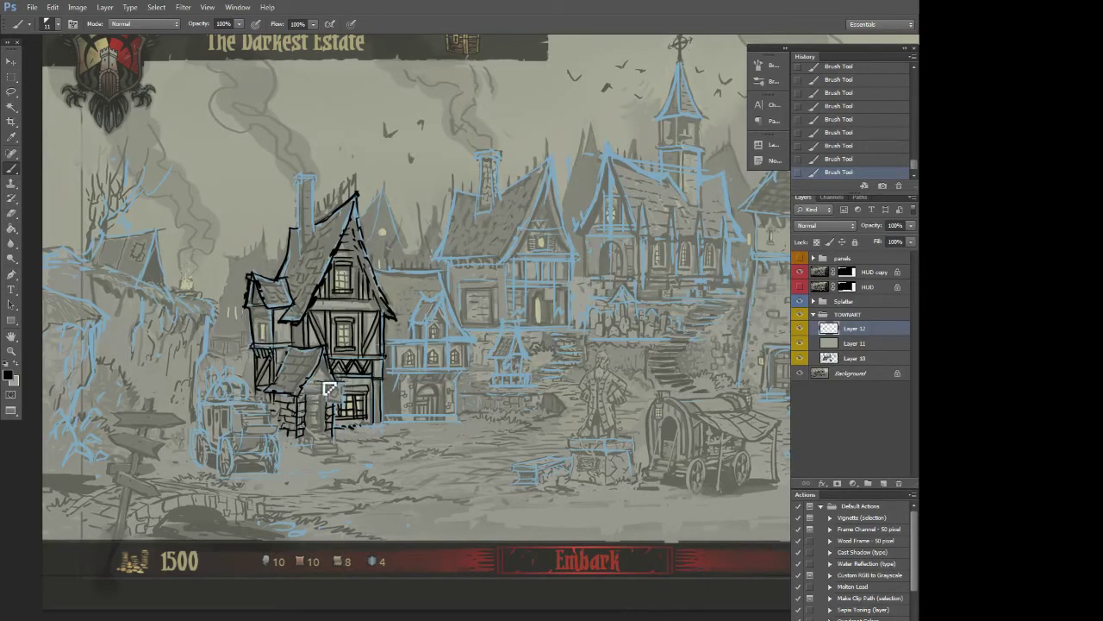
{"action": "left_click_drag", "start_coordinate": [318, 383], "coordinate": [343, 386]}
{"action": "scroll", "coordinate": [362, 482], "scroll_direction": "up", "scroll_amount": 2}
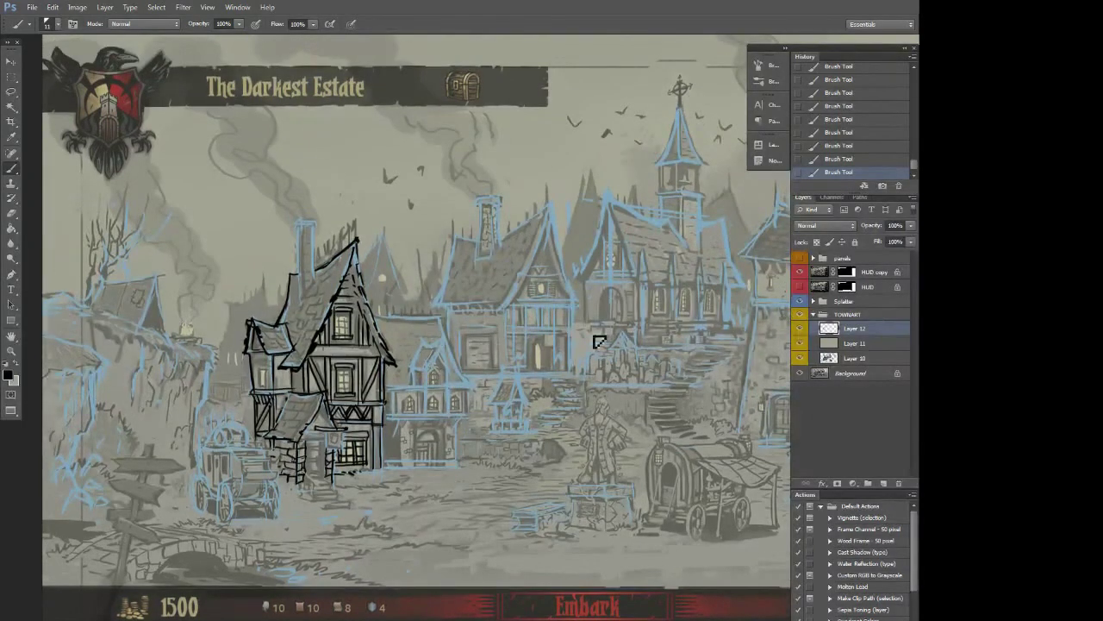
{"action": "left_click", "coordinate": [11, 63]}
{"action": "left_click_drag", "start_coordinate": [480, 464], "coordinate": [382, 486]}
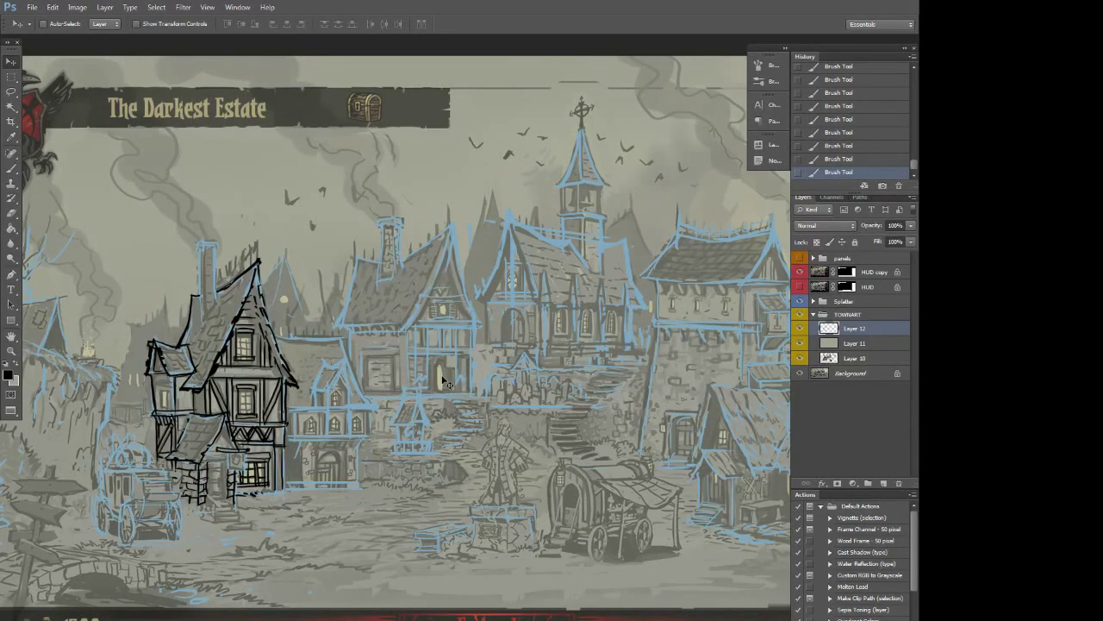
{"action": "left_click_drag", "start_coordinate": [556, 364], "coordinate": [495, 372]}
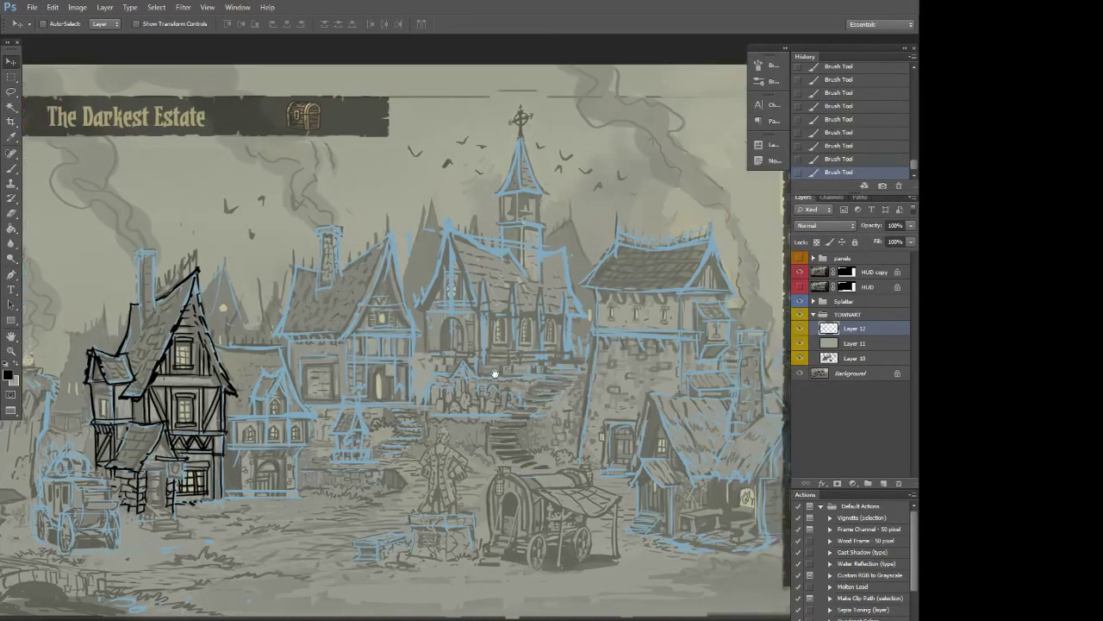